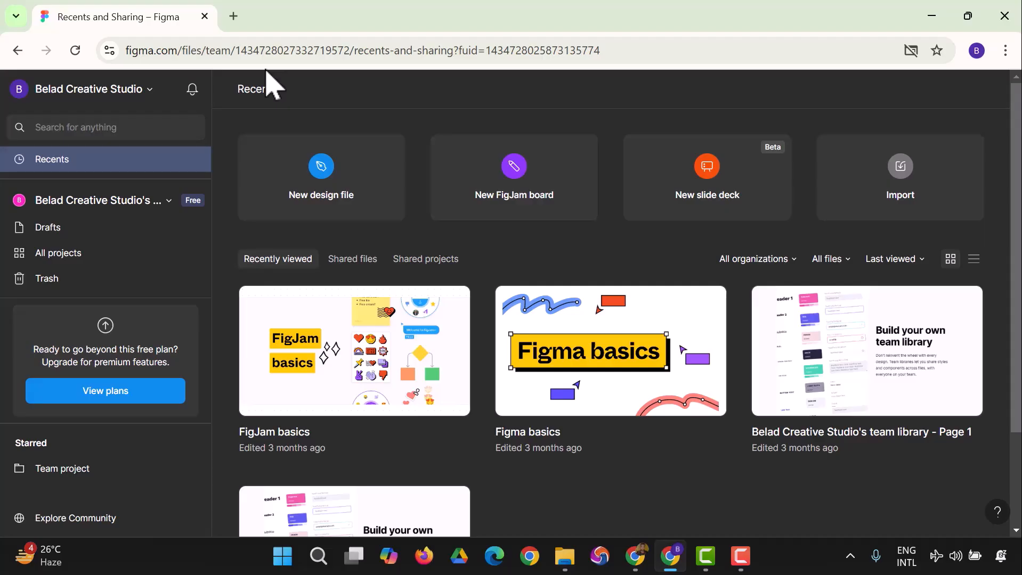
Search Google for "types of wireframes" in a new browser tab.
click(233, 17)
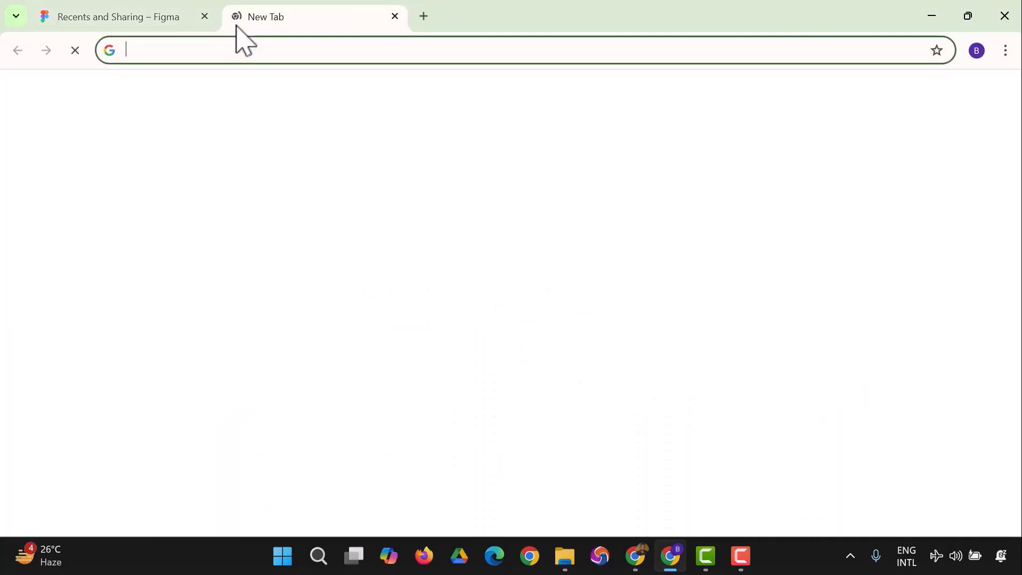
text(T)
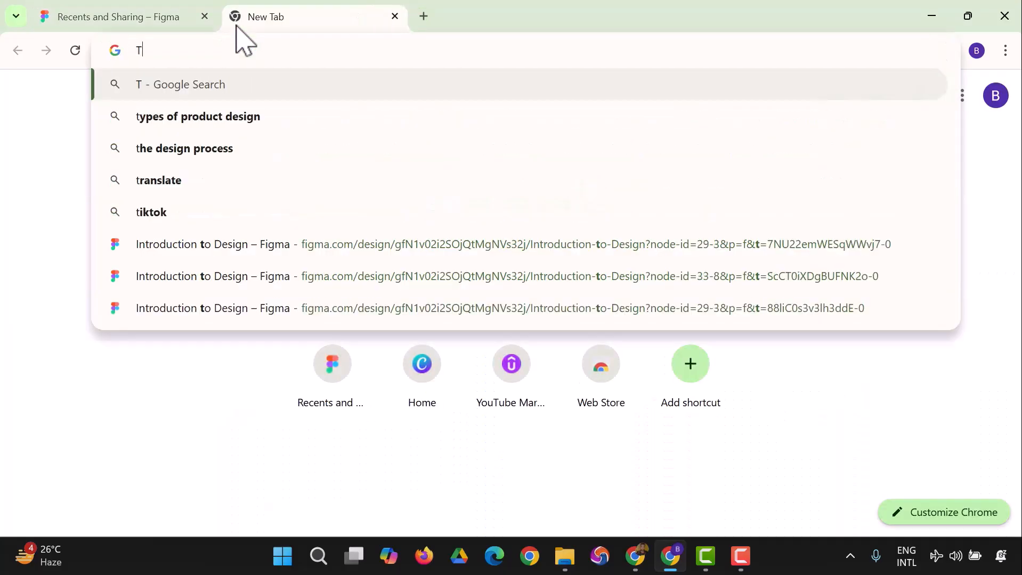
text(ypes of wire)
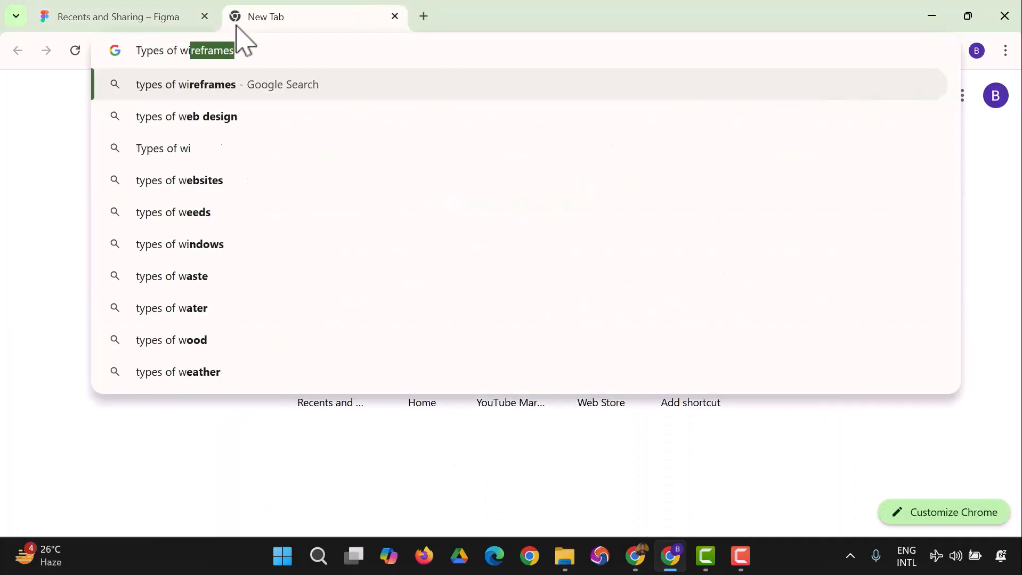
click(248, 83)
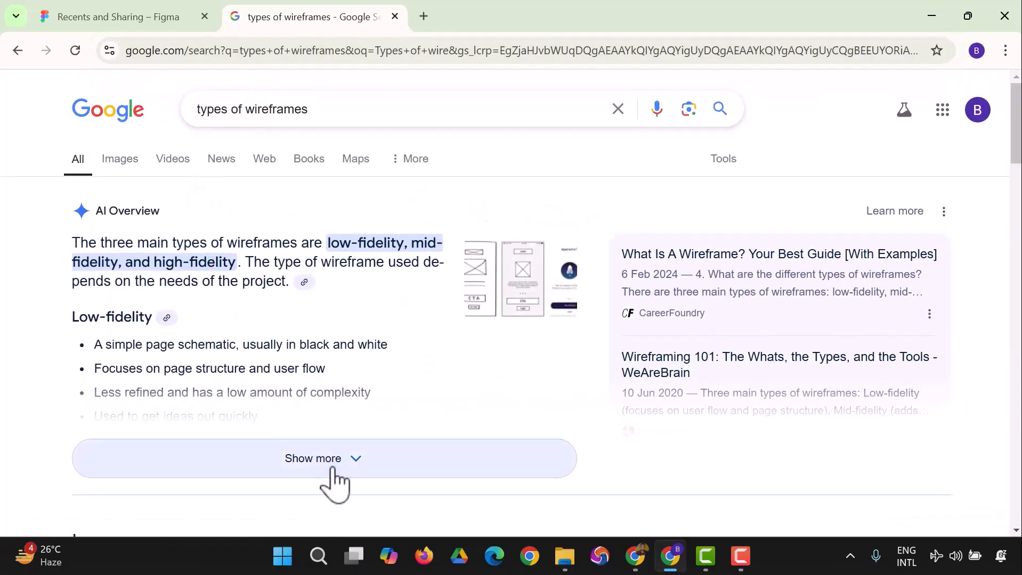
Expand the AI Overview and read the descriptions of low-fidelity, mid-fidelity and high-fidelity wireframes.
click(332, 470)
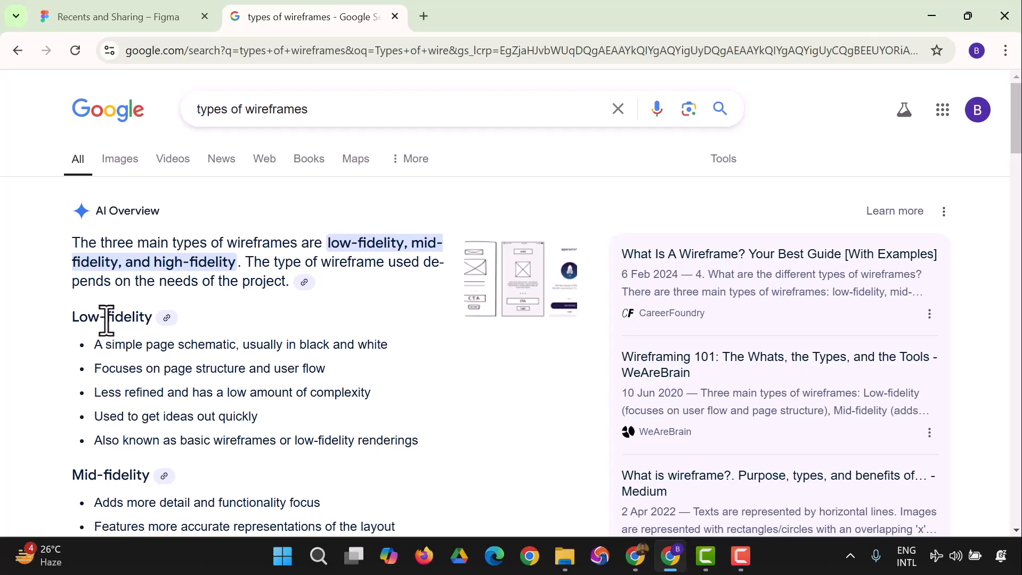
scroll(112, 317, down, 3)
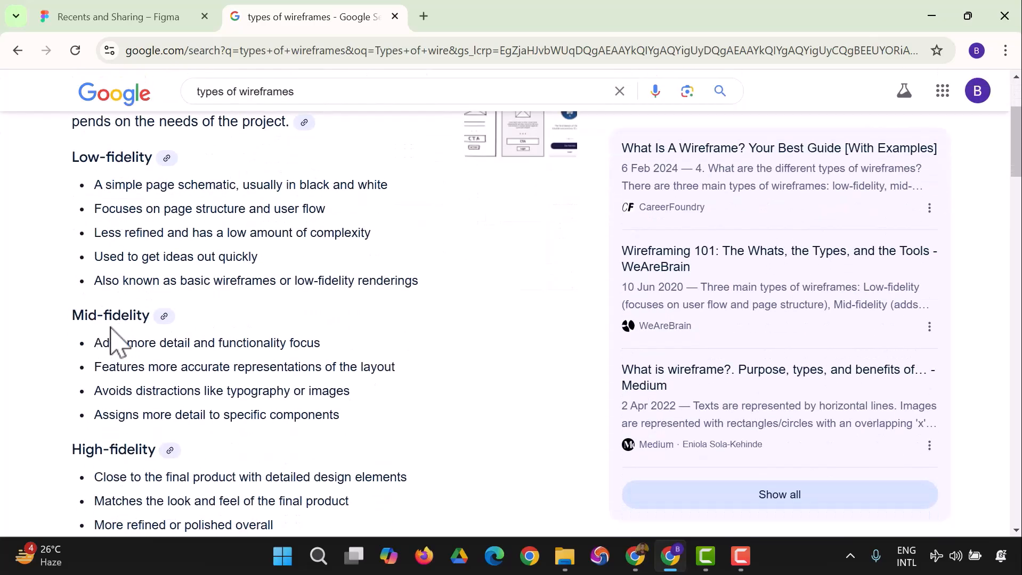
scroll(109, 341, down, 3)
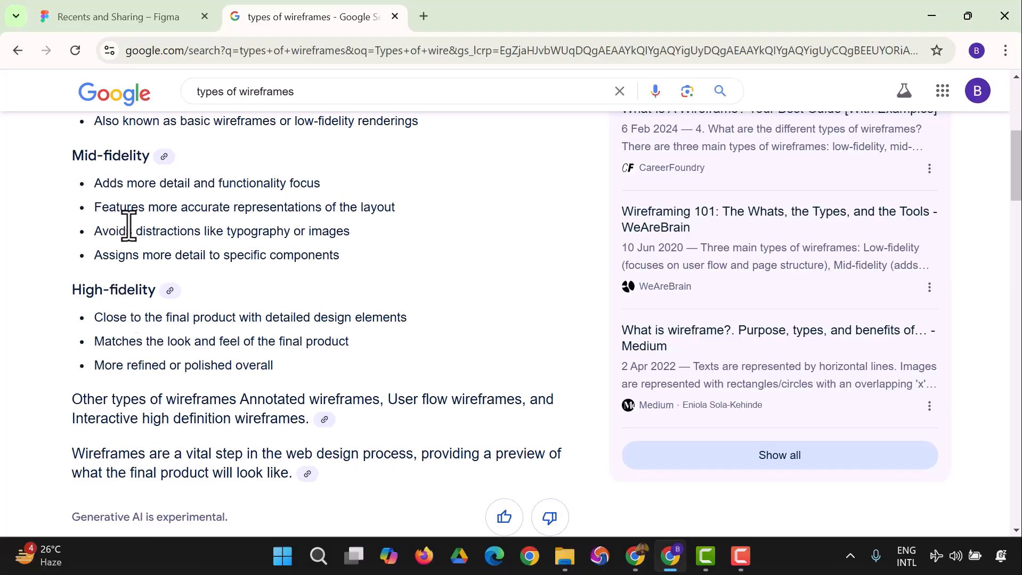
scroll(130, 228, up, 5)
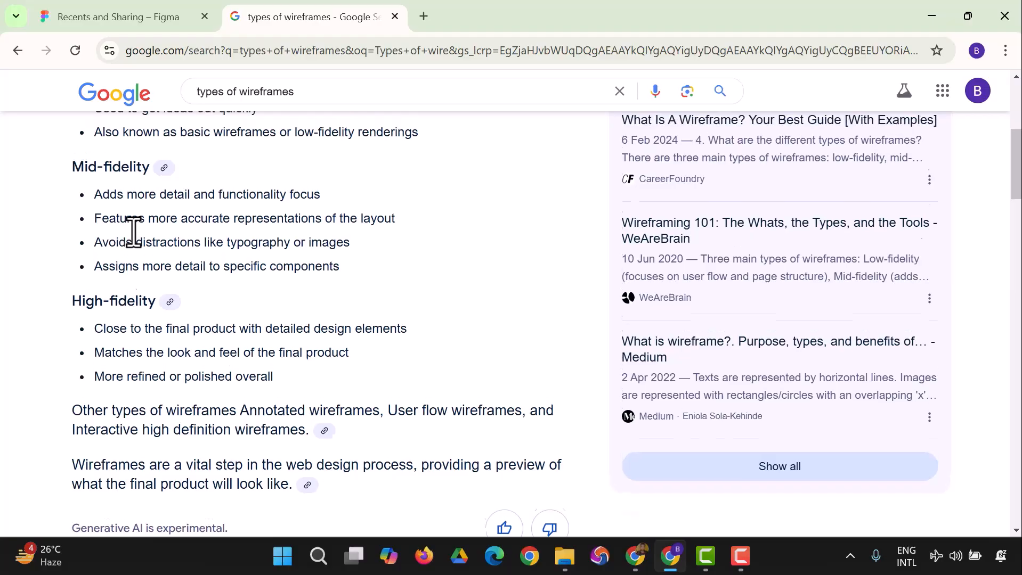
scroll(137, 229, down, 3)
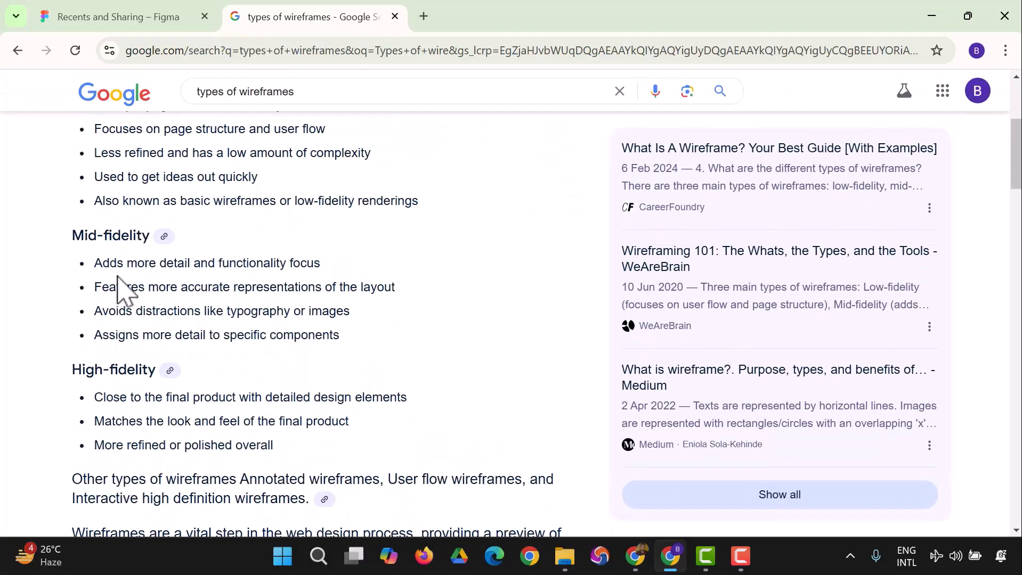
scroll(133, 325, up, 3)
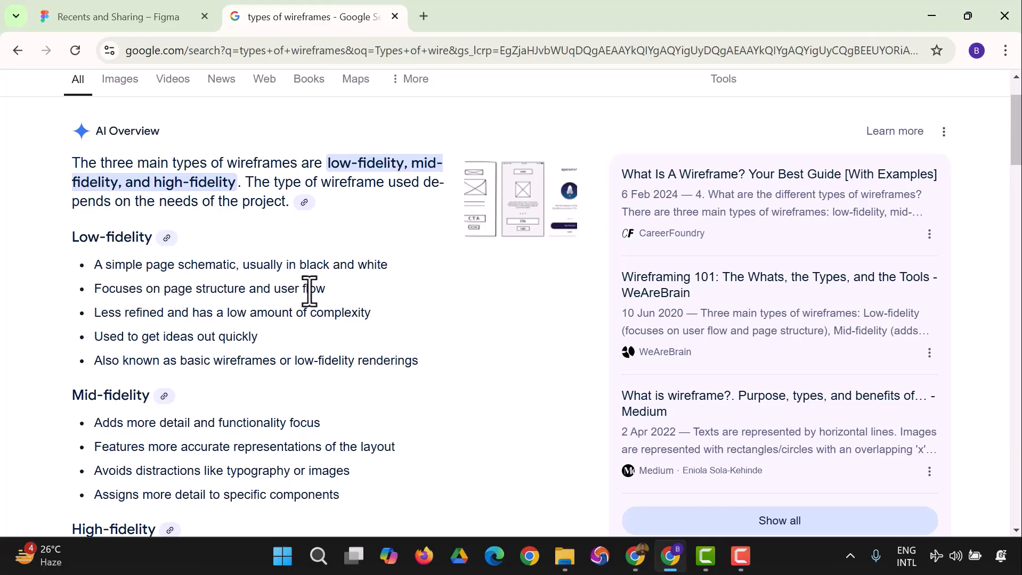
Enlarge the example image of the three wireframe types and compare it with the AI Overview descriptions.
click(510, 209)
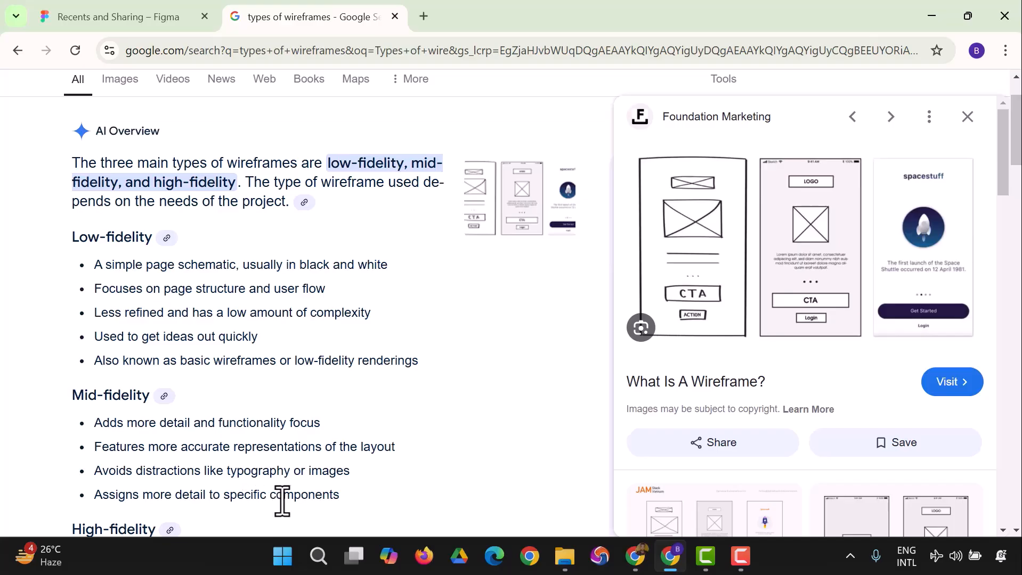
scroll(222, 449, down, 4)
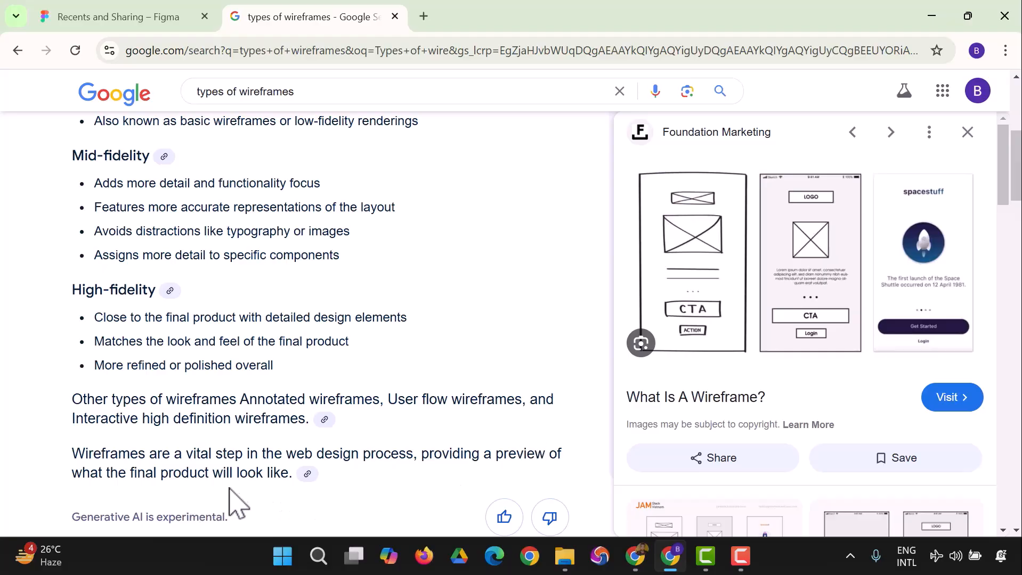
scroll(293, 453, up, 5)
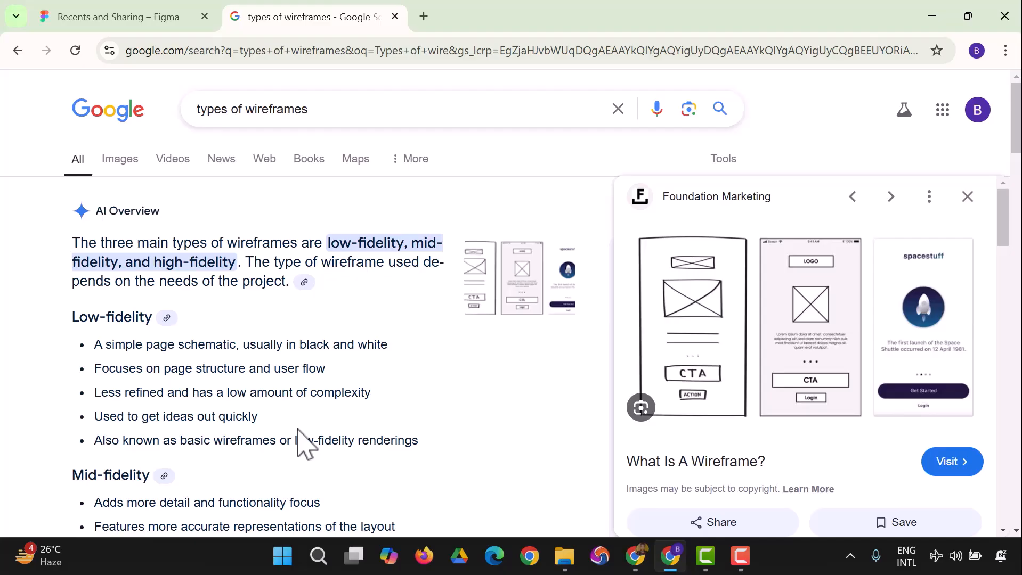
scroll(83, 464, down, 5)
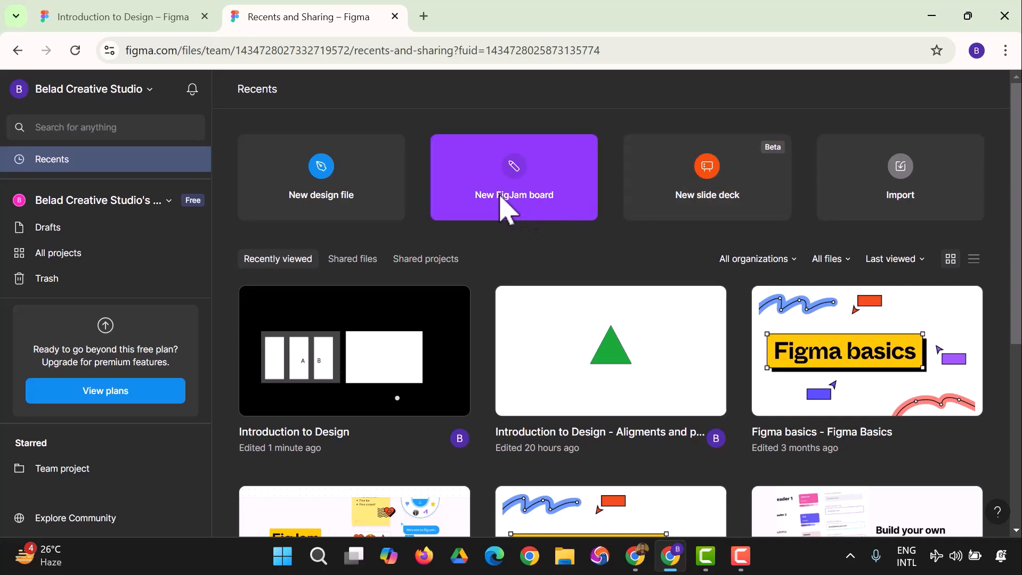
Create a new FigJam board in Figma and place two blue sticky notes side by side on it.
right_click(674, 181)
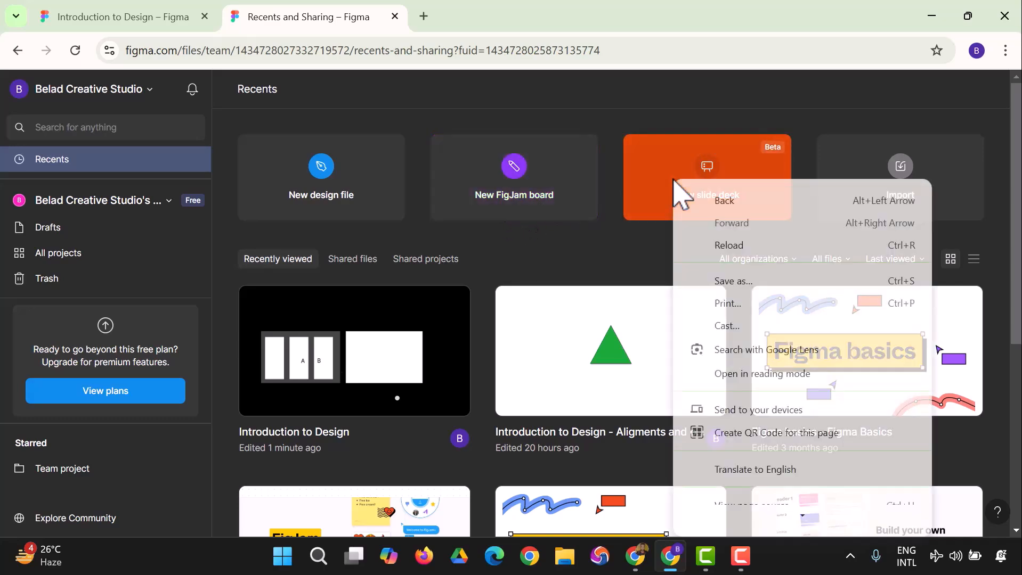
click(522, 195)
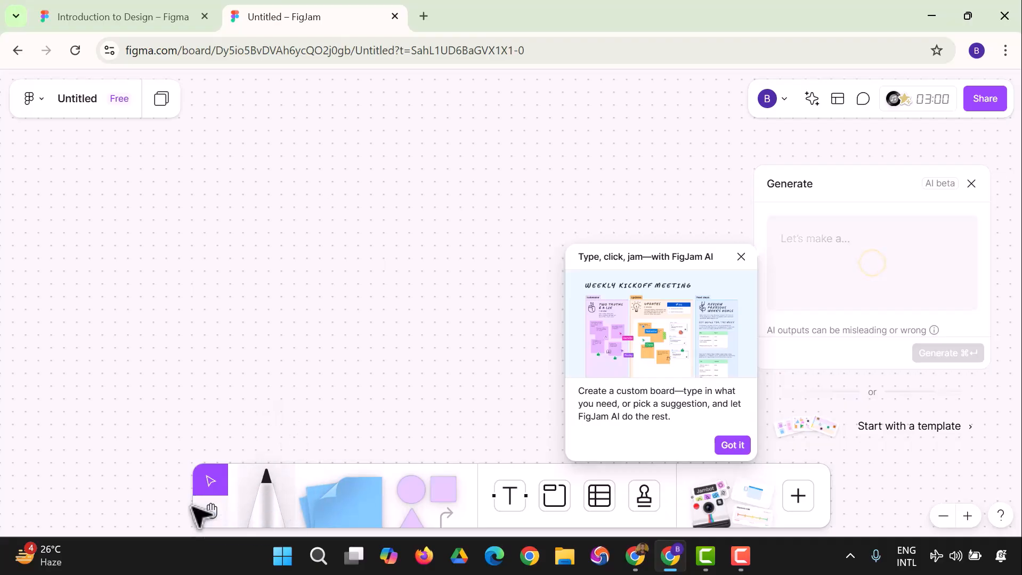
drag(341, 528, 200, 214)
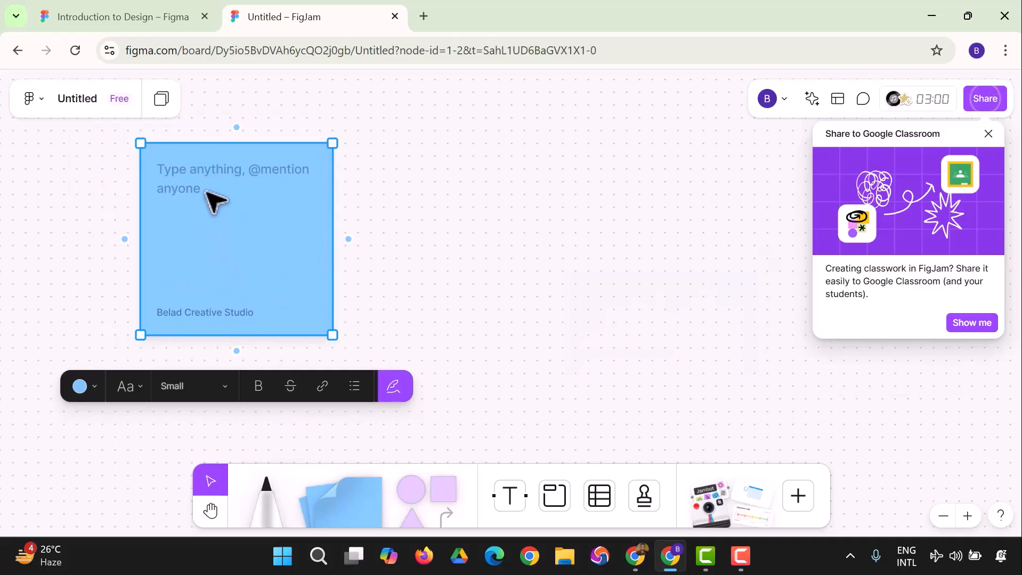
drag(345, 519, 434, 276)
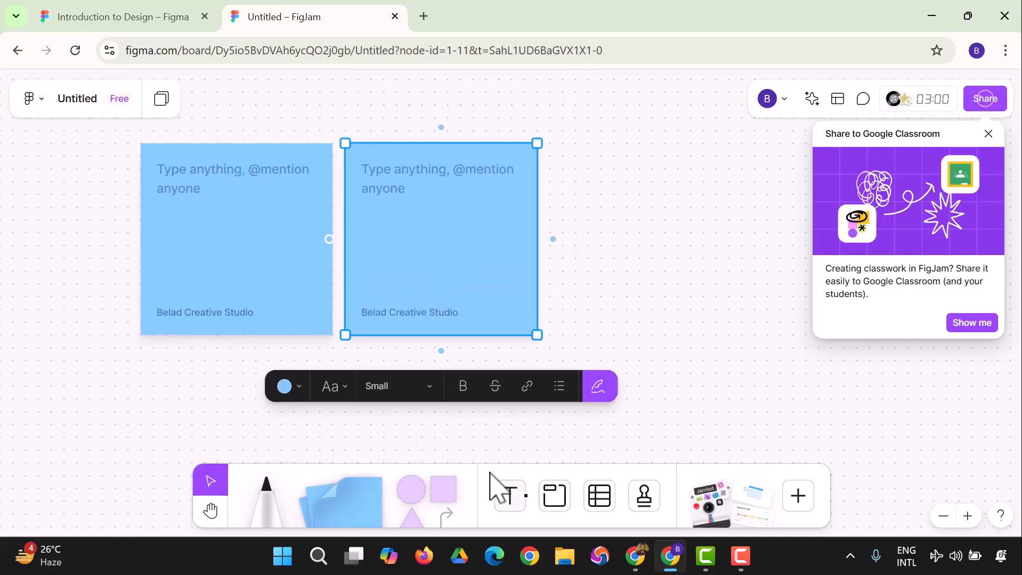
Write "Let's Design a mobile app." on the first sticky note.
click(234, 201)
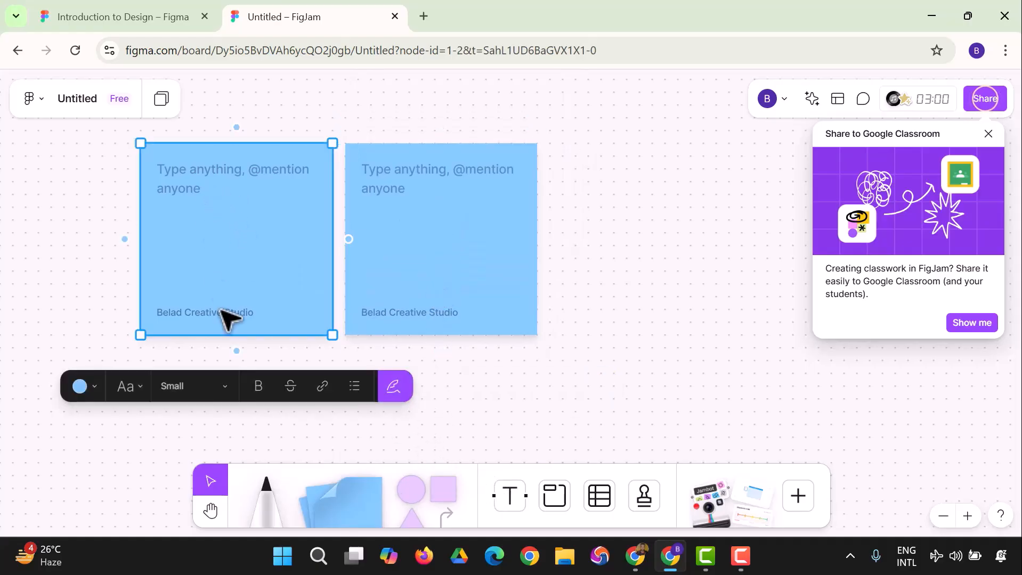
click(189, 177)
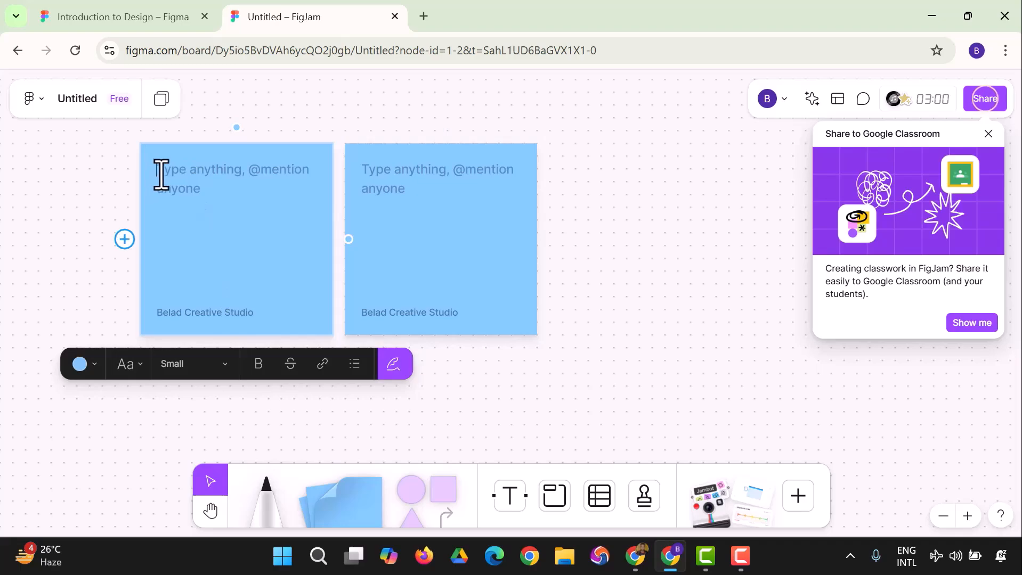
text(let's Design a mobile app.)
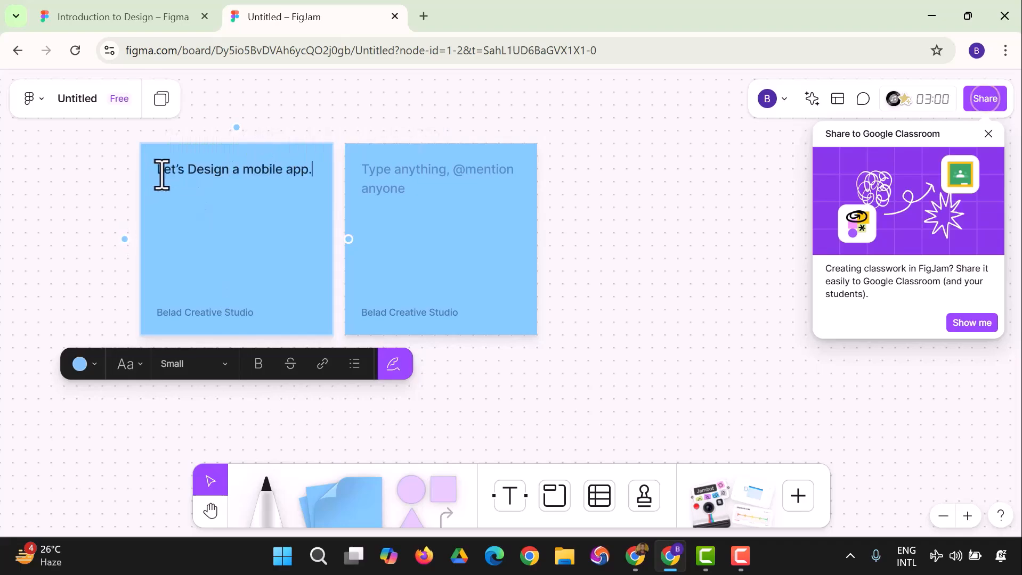
Write "The name of the mobile app will be Belad Creatives." on the second sticky note.
click(398, 219)
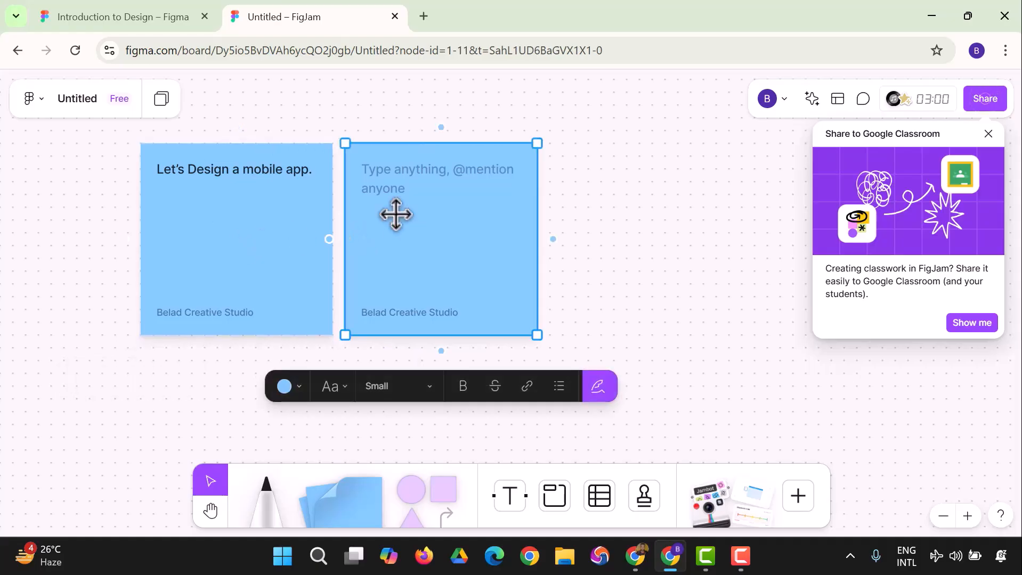
click(409, 181)
text(The name of)
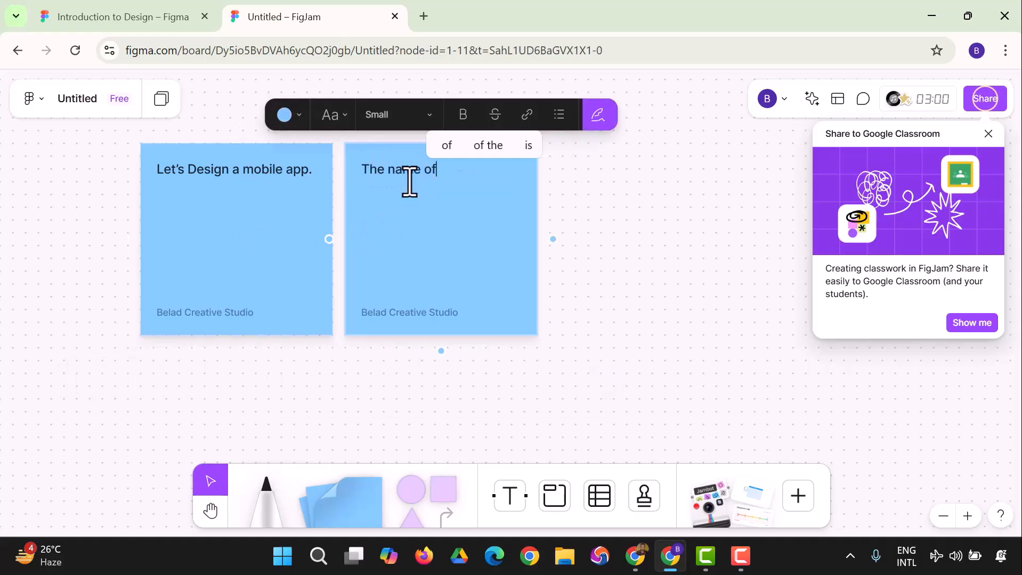
text( the mobile ap)
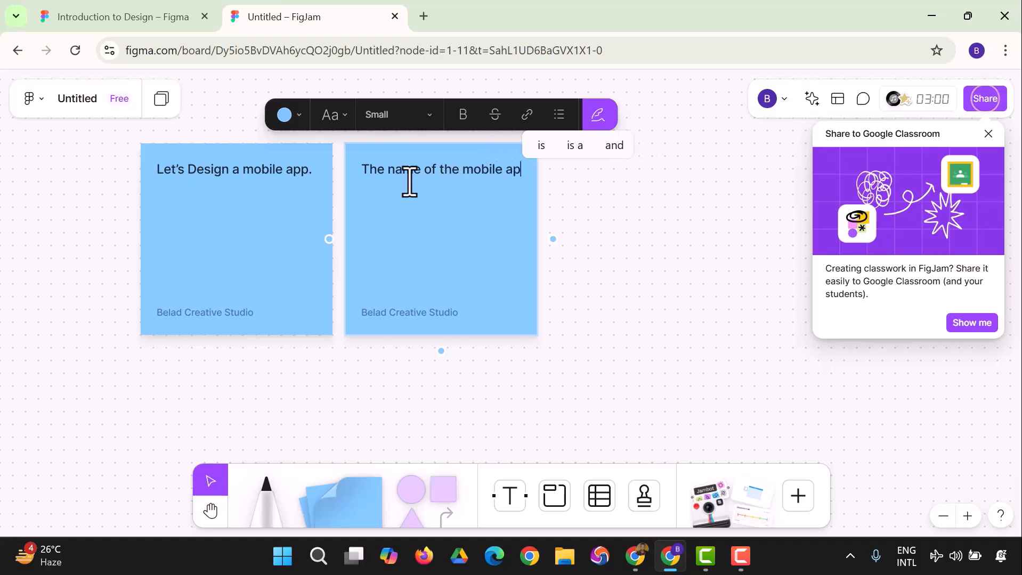
text(p will be Bel)
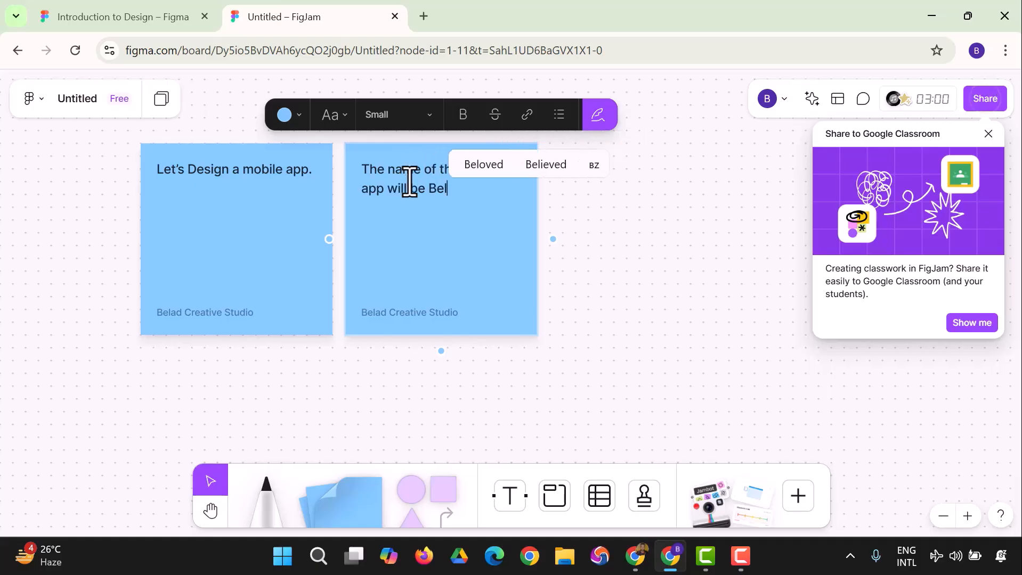
text(ad Creatives.)
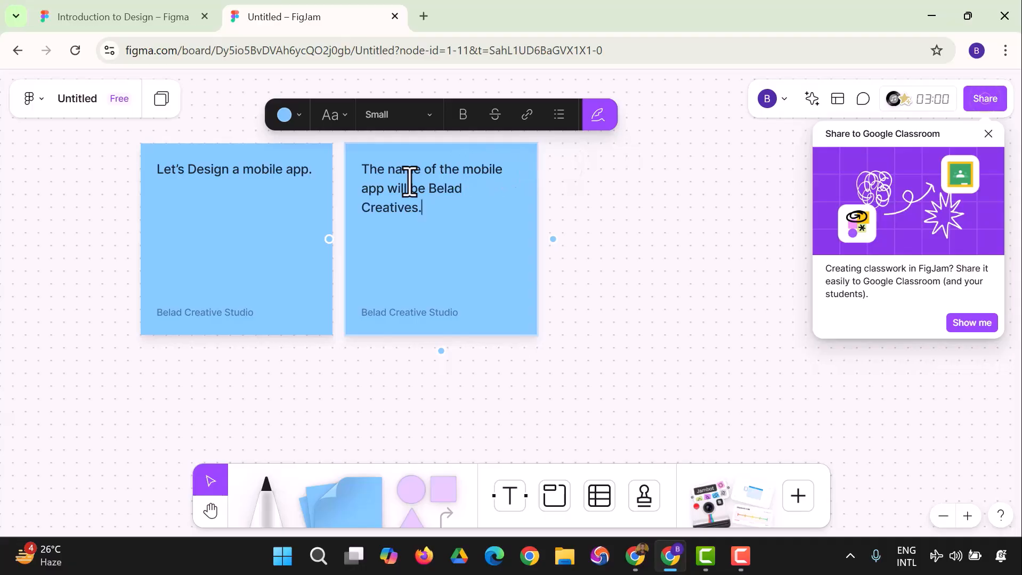
Change the color of both sticky notes to yellow, starting with the second one.
click(300, 118)
click(264, 154)
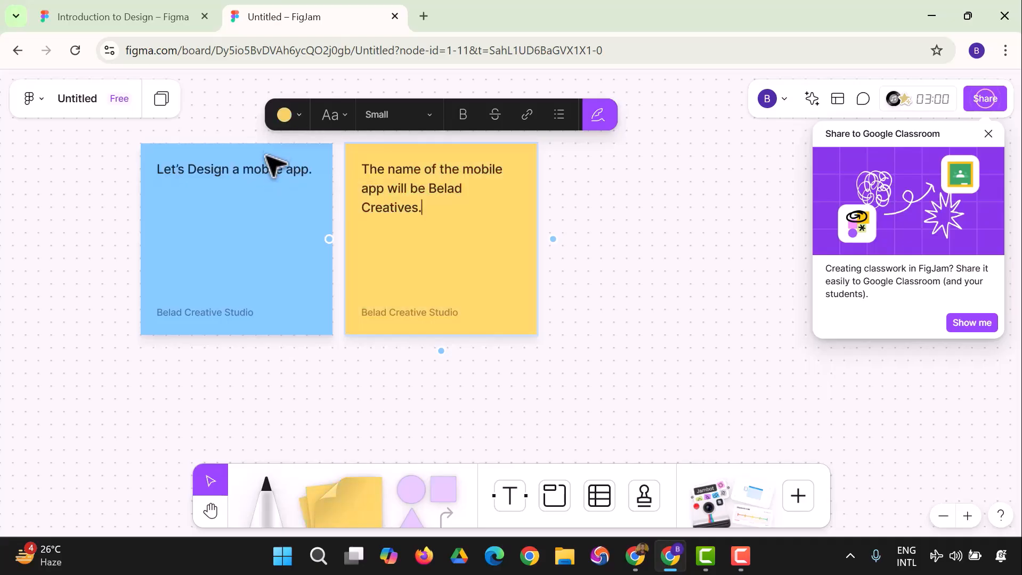
click(307, 213)
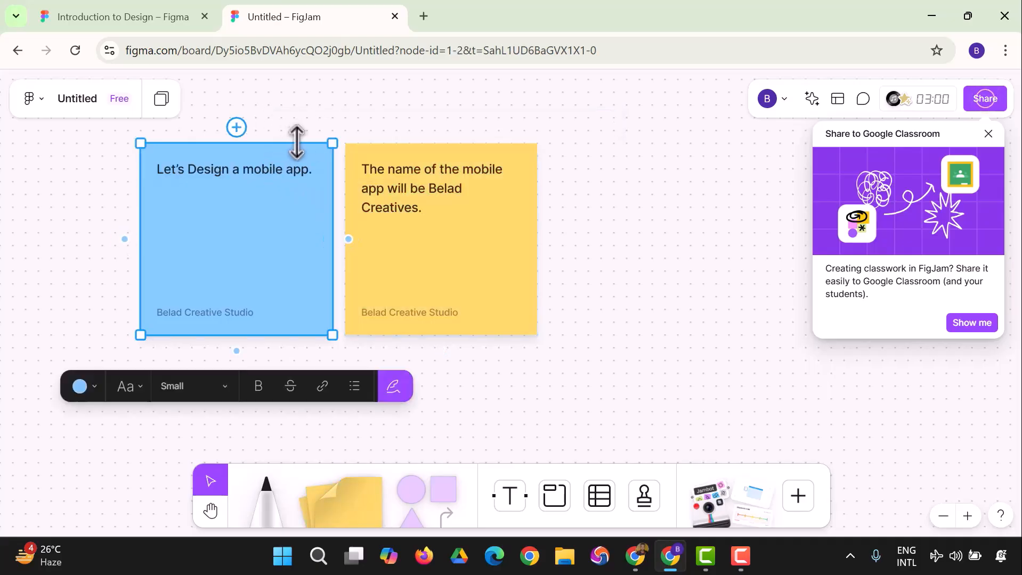
click(90, 388)
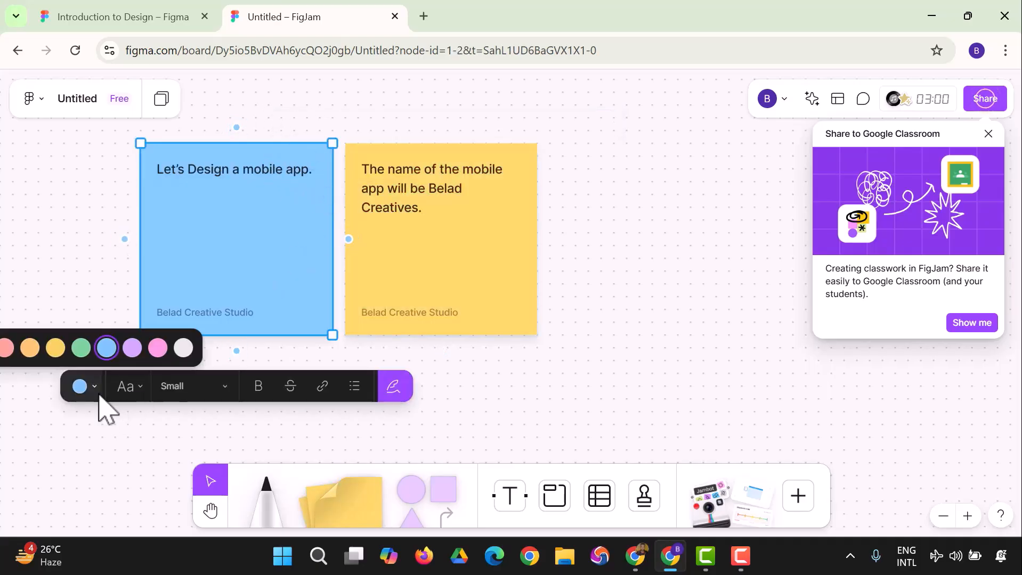
click(55, 349)
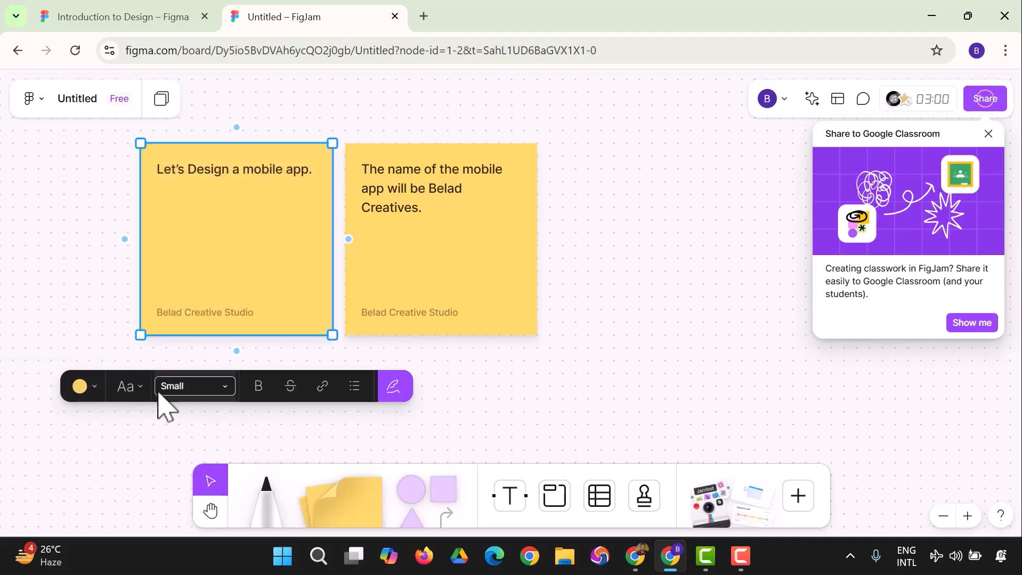
Set the text of the "Let's Design a mobile app." note to the Bookish font and Medium size.
click(143, 389)
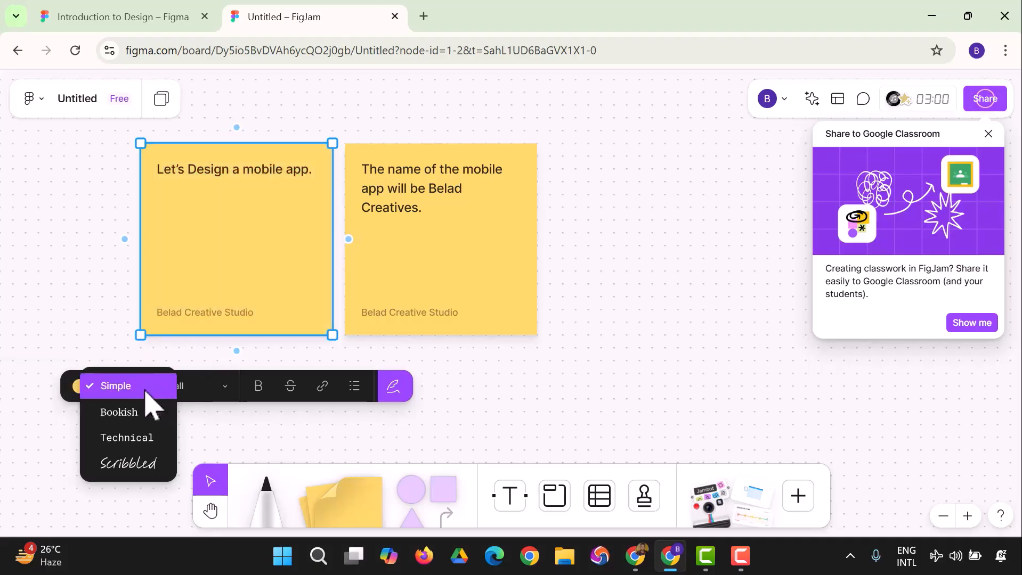
click(145, 416)
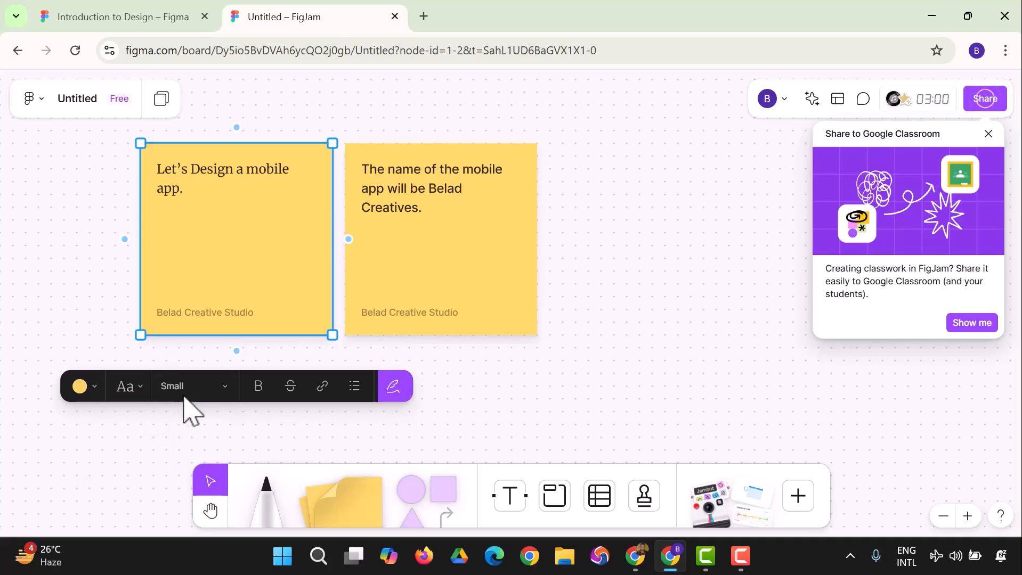
click(216, 395)
click(170, 380)
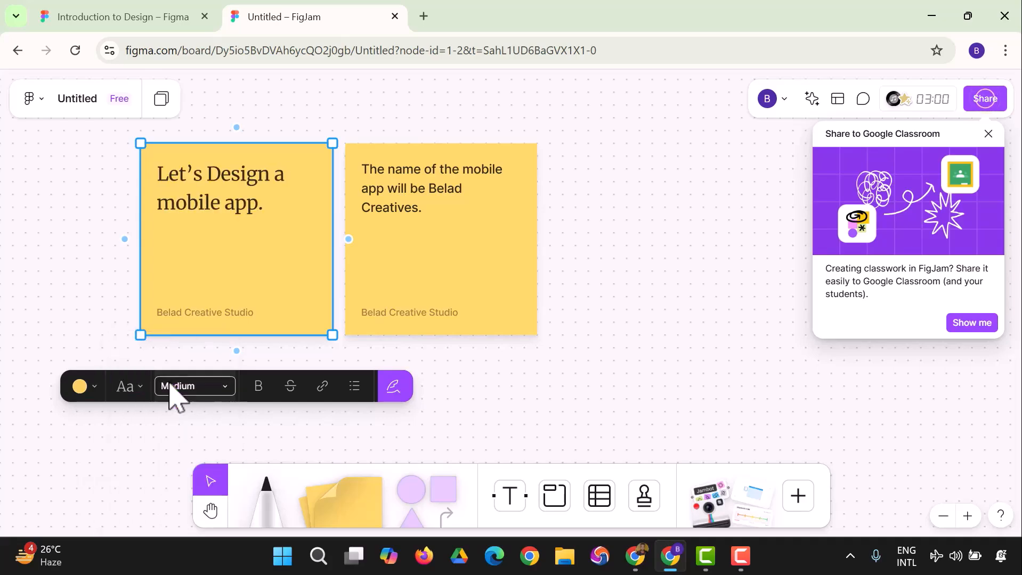
Try the Large text size on the "Let's Design a mobile app." note, and set it back to Medium.
click(215, 394)
click(179, 405)
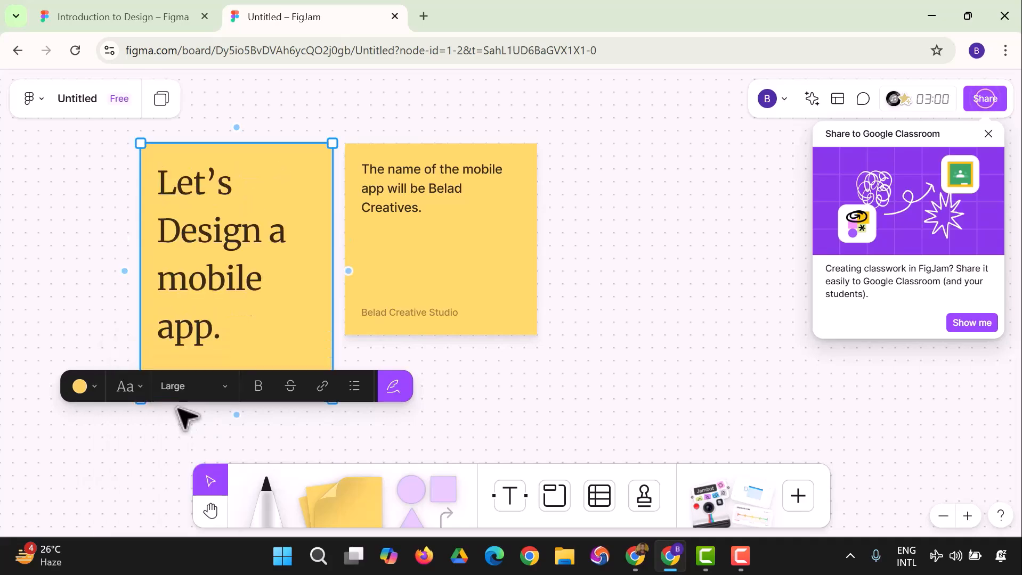
click(215, 394)
click(185, 367)
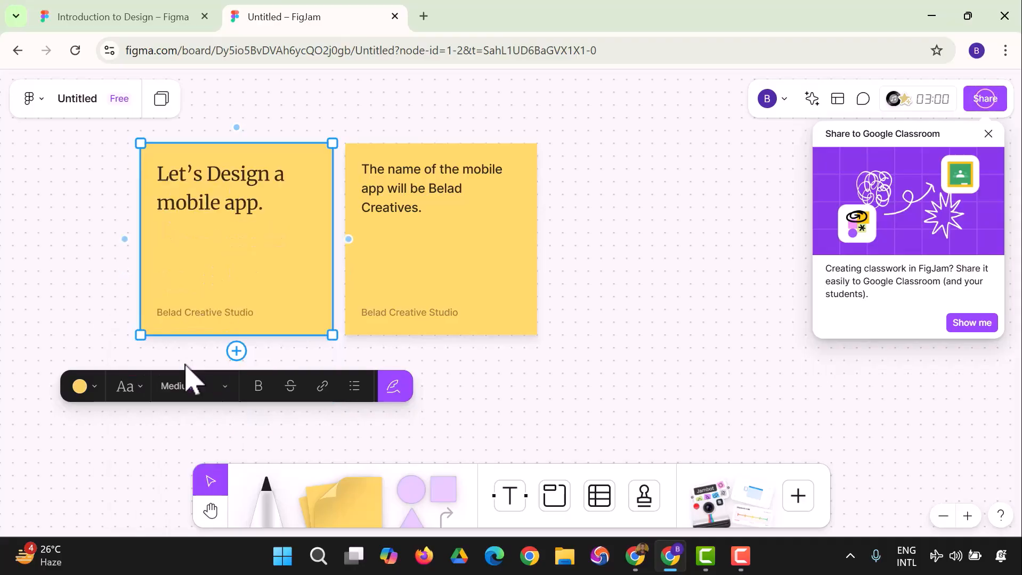
Open the sharing options for the "The name of the mobile app will be Belad Creatives." note and close them again.
click(452, 196)
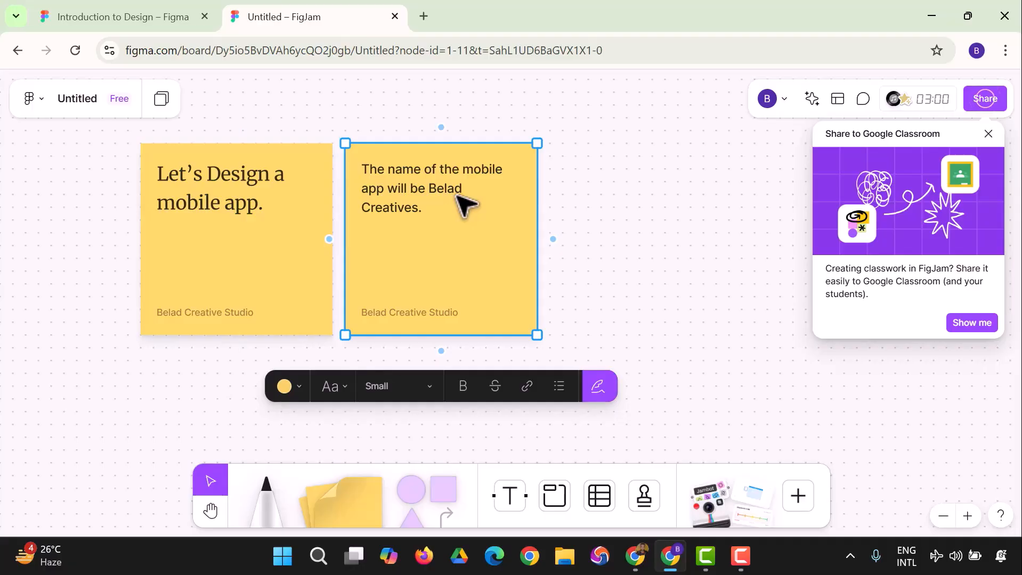
click(976, 105)
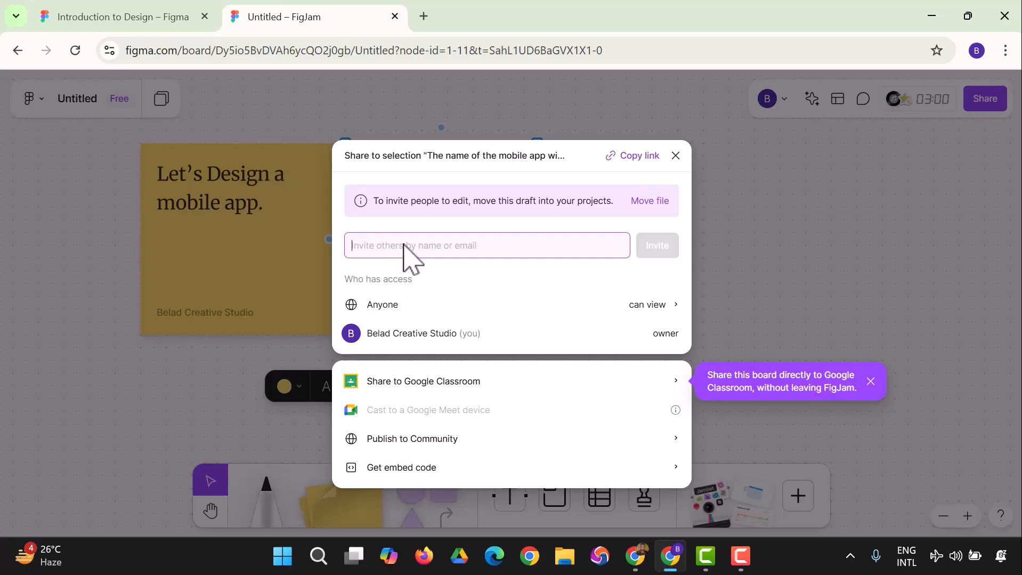
click(675, 155)
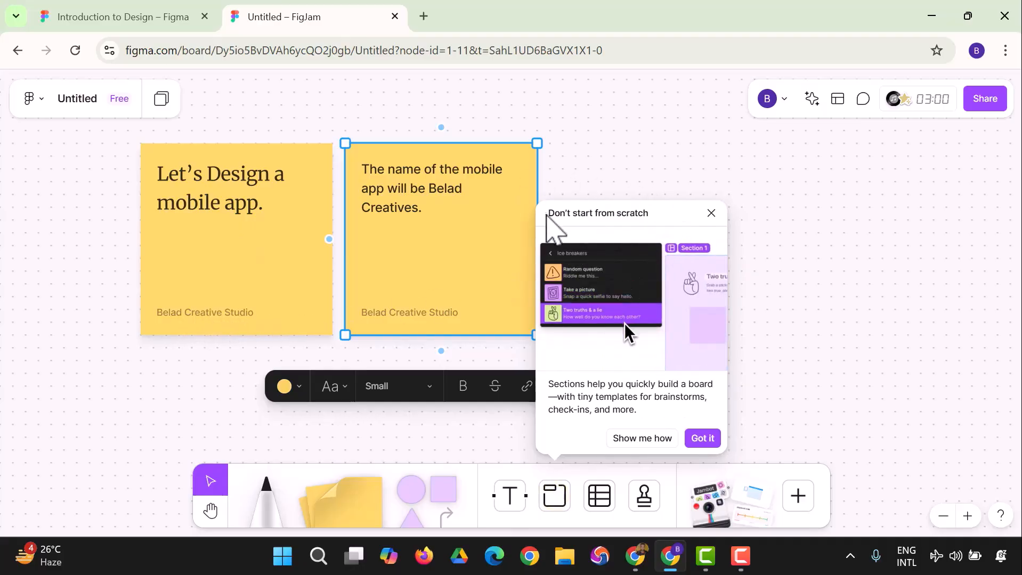
Set the text of the "The name of the mobile app will be Belad Creatives." note to Medium size and dismiss the sections tip.
click(408, 189)
drag(423, 209, 358, 171)
click(429, 117)
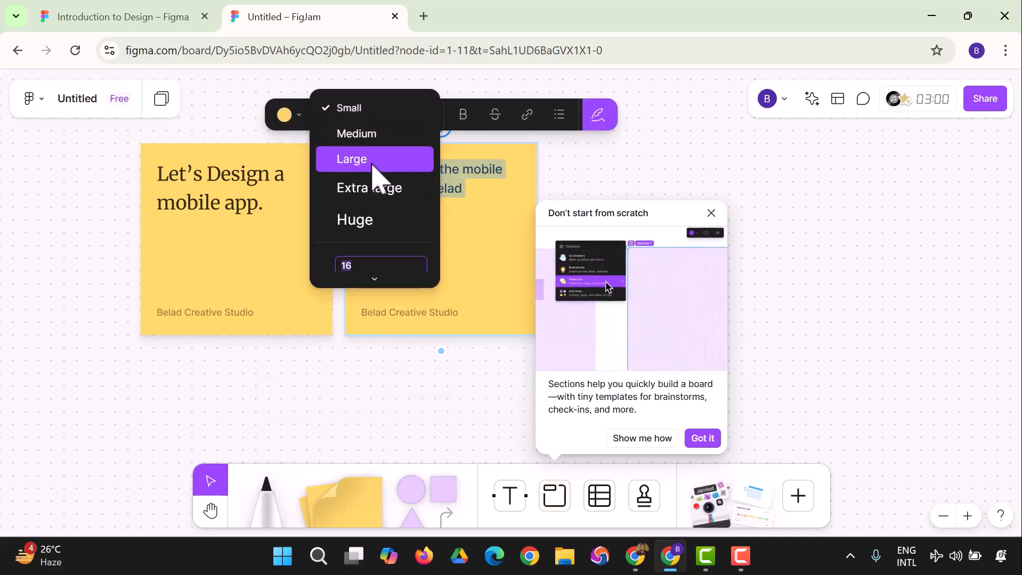
click(368, 136)
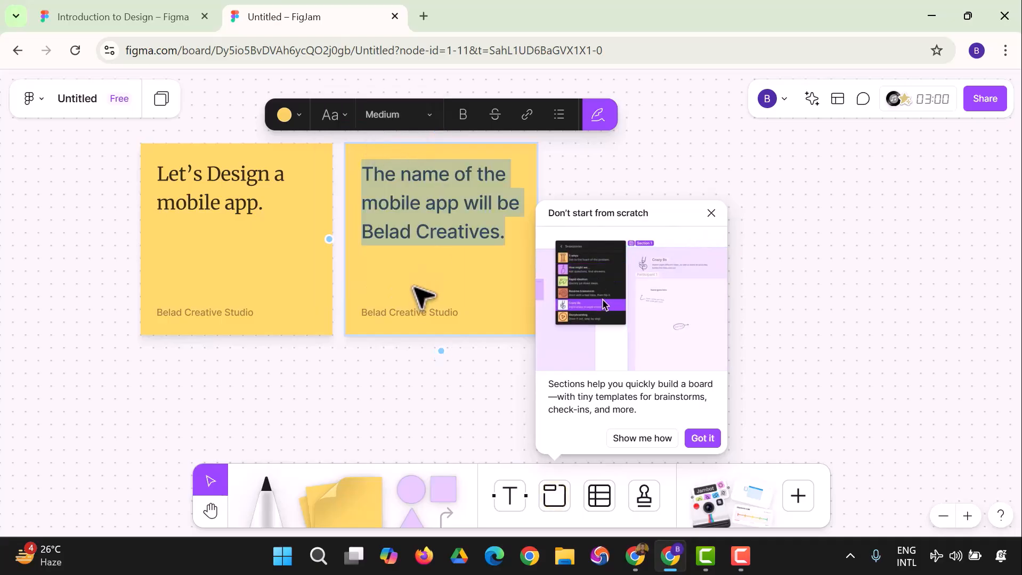
key(Escape)
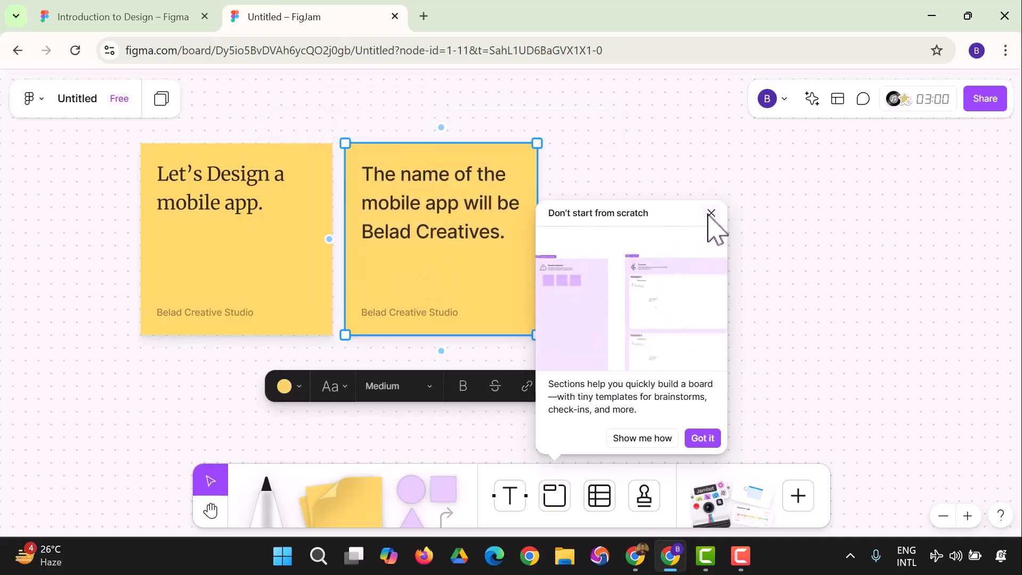
click(710, 214)
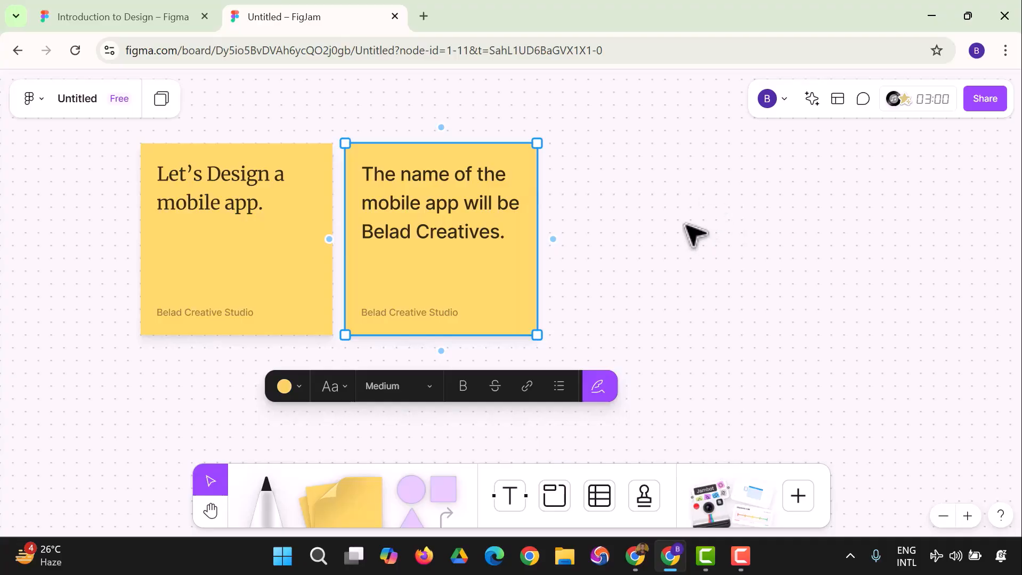
Move the app name note to the other side of the "Let's Design a mobile app." note, and shift the latter slightly away from it.
click(212, 512)
scroll(160, 352, right, 5)
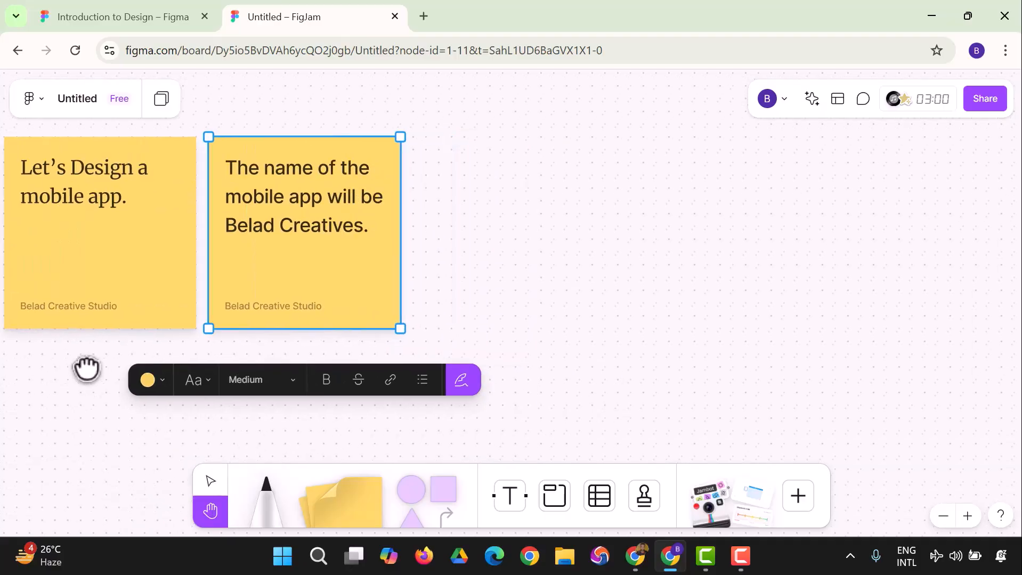
drag(212, 397, 331, 369)
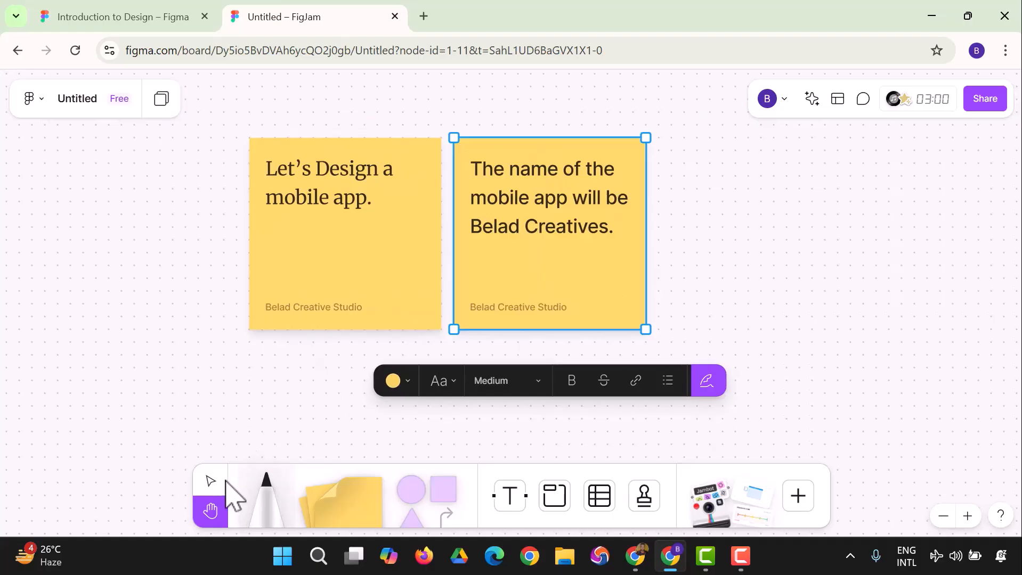
click(209, 479)
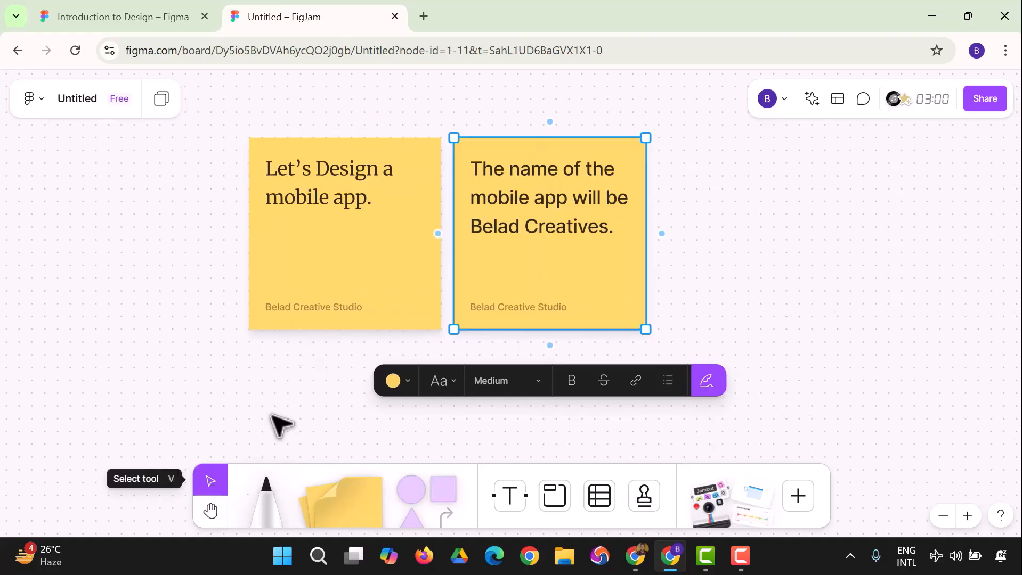
drag(594, 267, 164, 279)
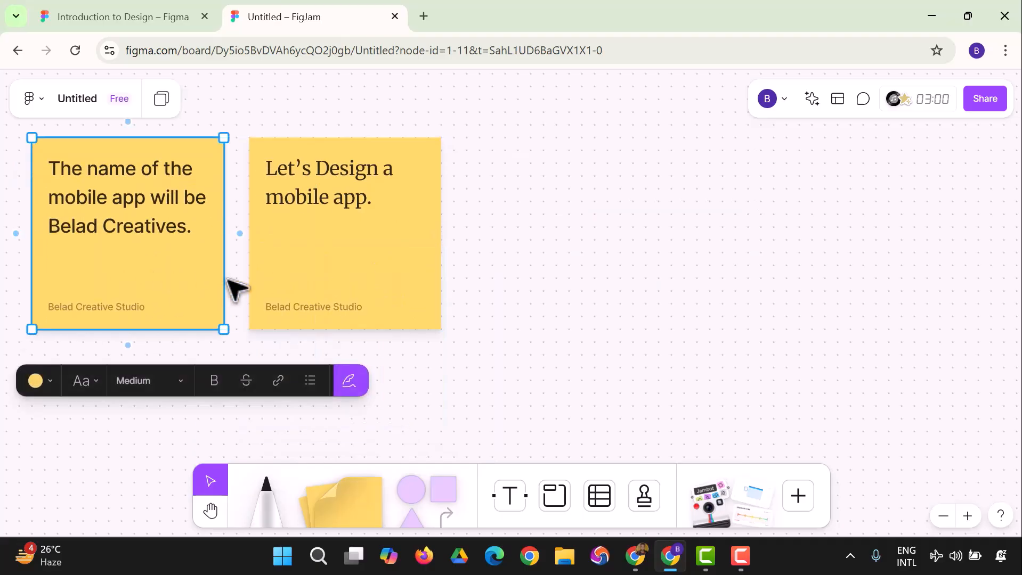
drag(342, 270, 363, 265)
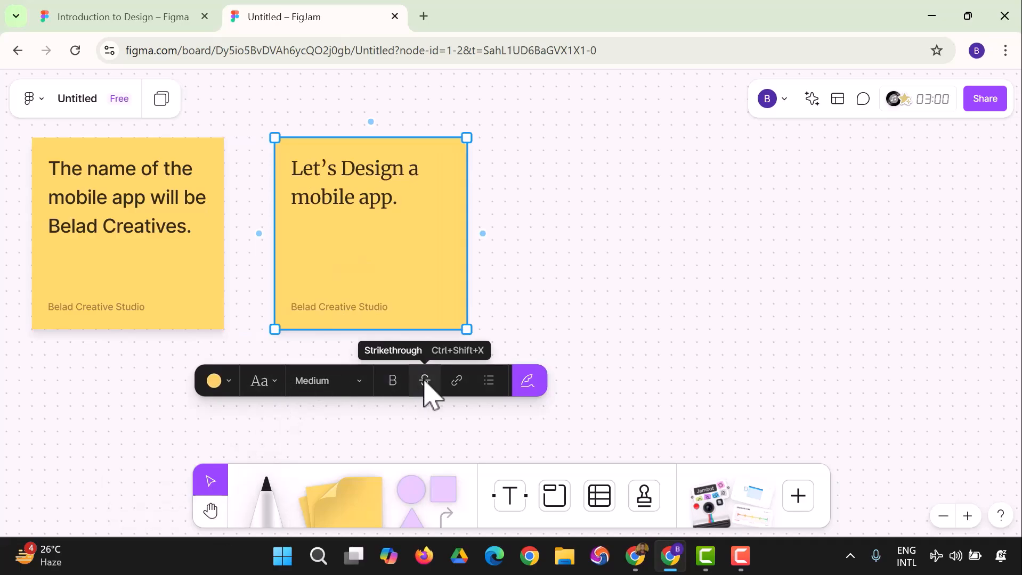
Format the "Let's Design a mobile app." text as a bulleted list, and try hiding the author name before showing it again.
click(488, 381)
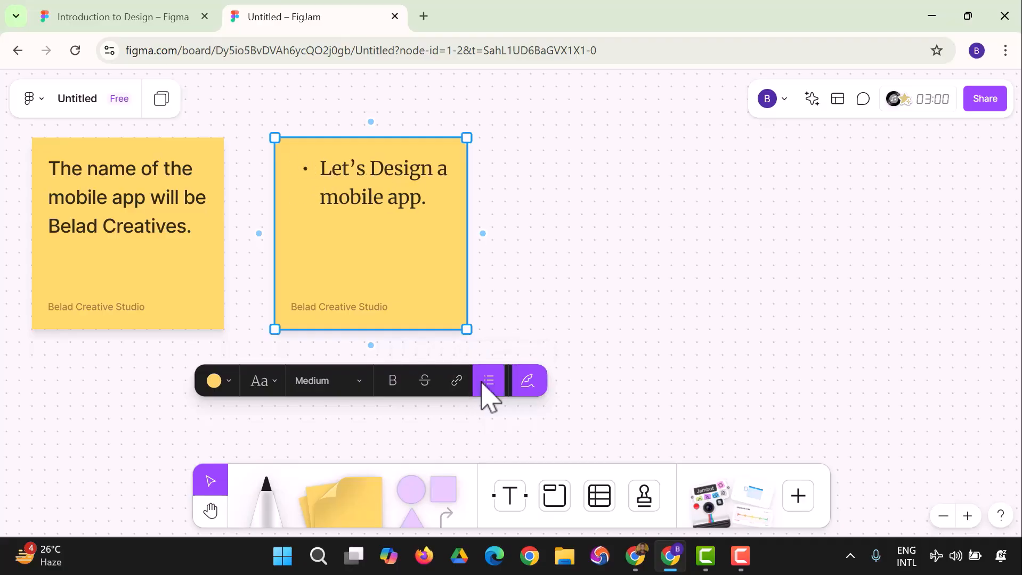
click(523, 384)
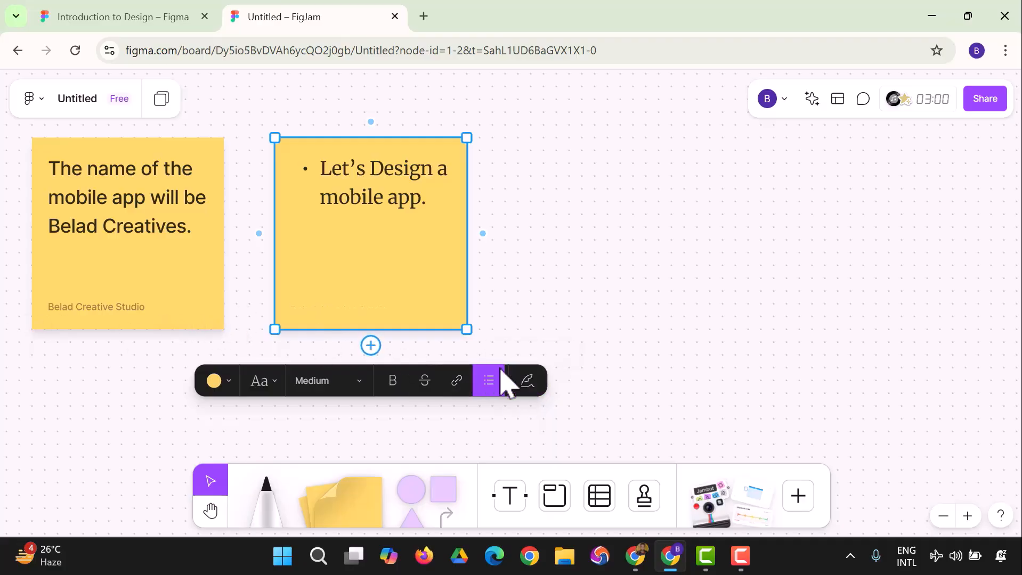
click(530, 380)
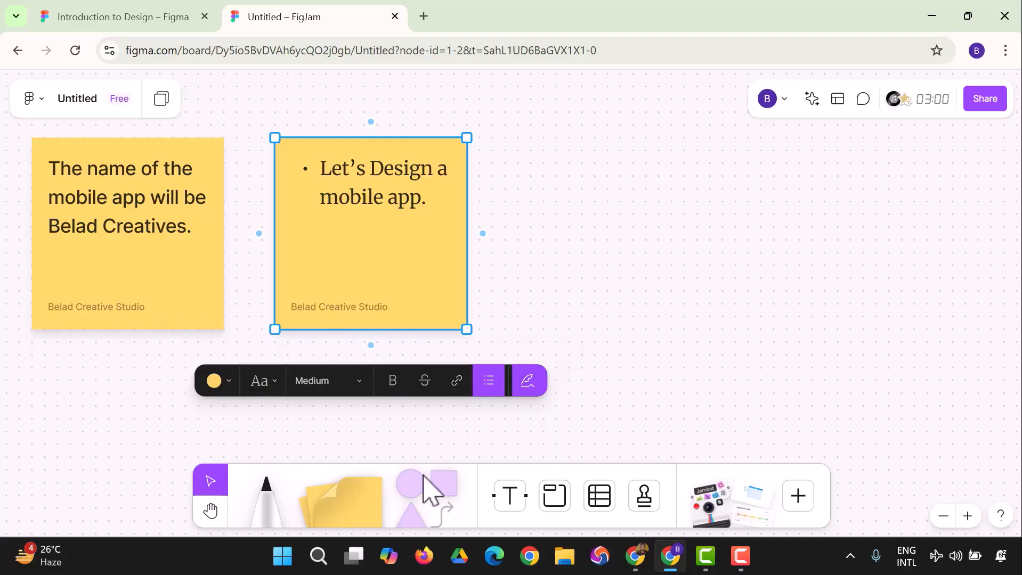
click(532, 392)
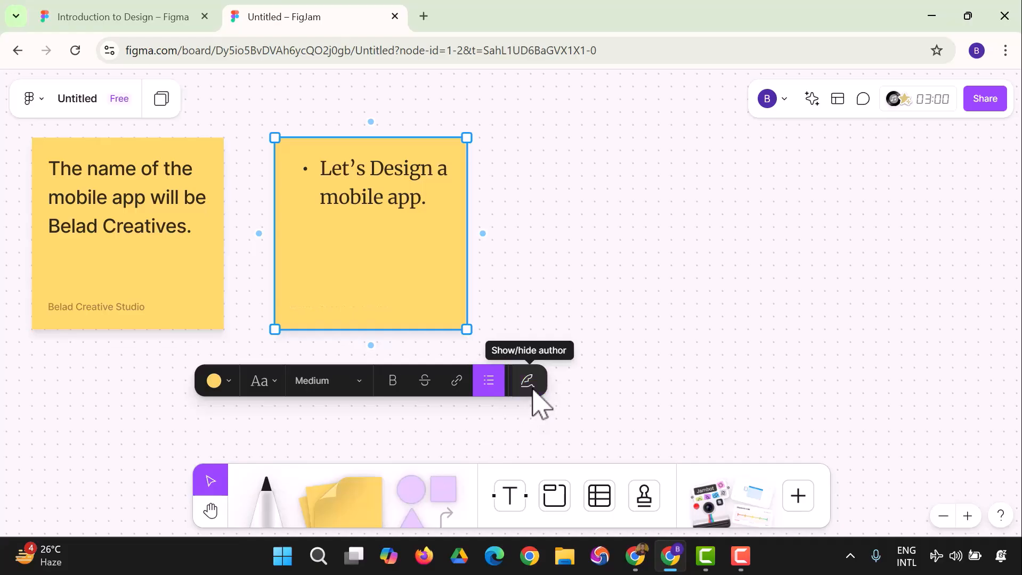
click(529, 389)
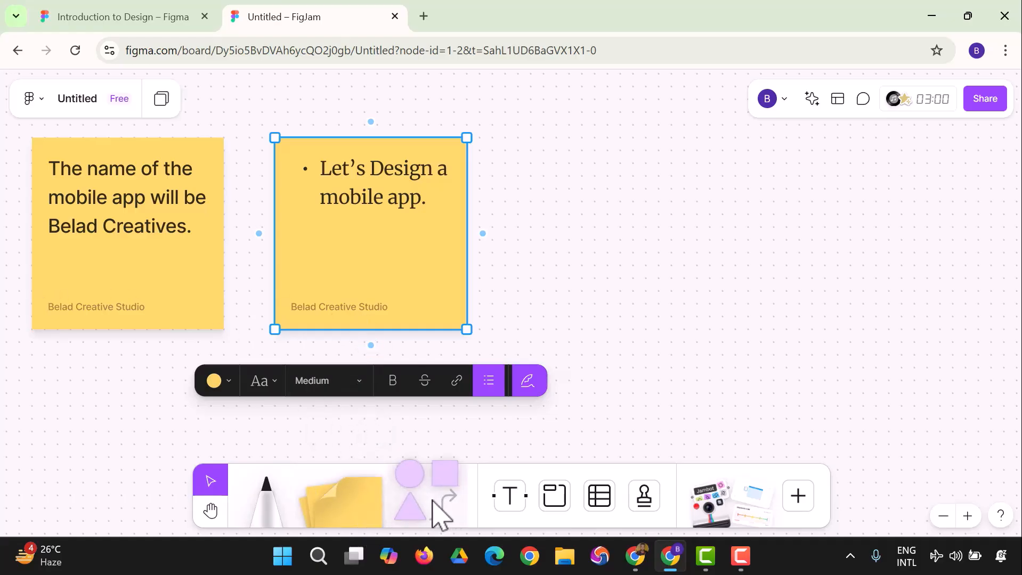
drag(444, 490, 554, 182)
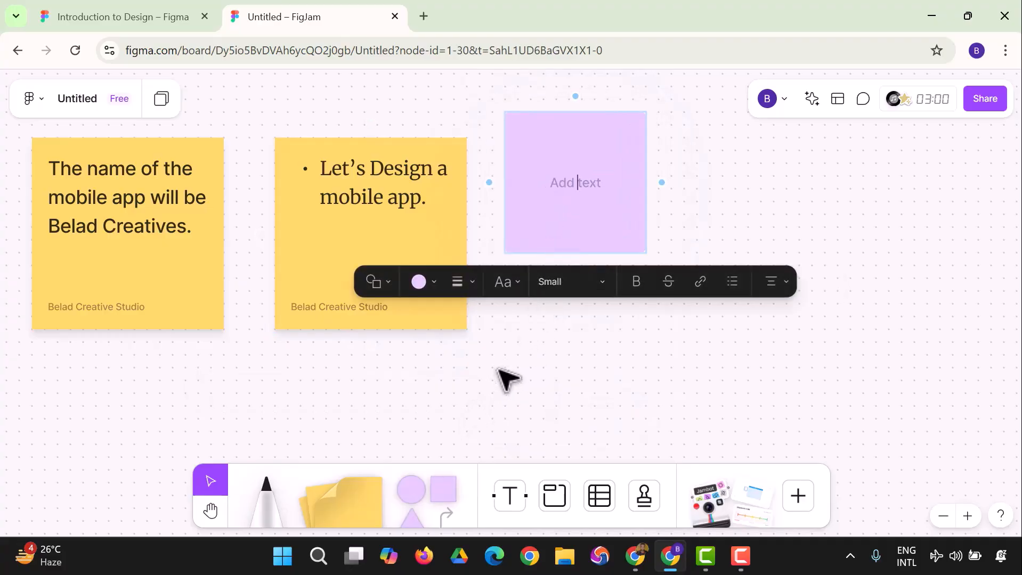
click(572, 391)
click(567, 250)
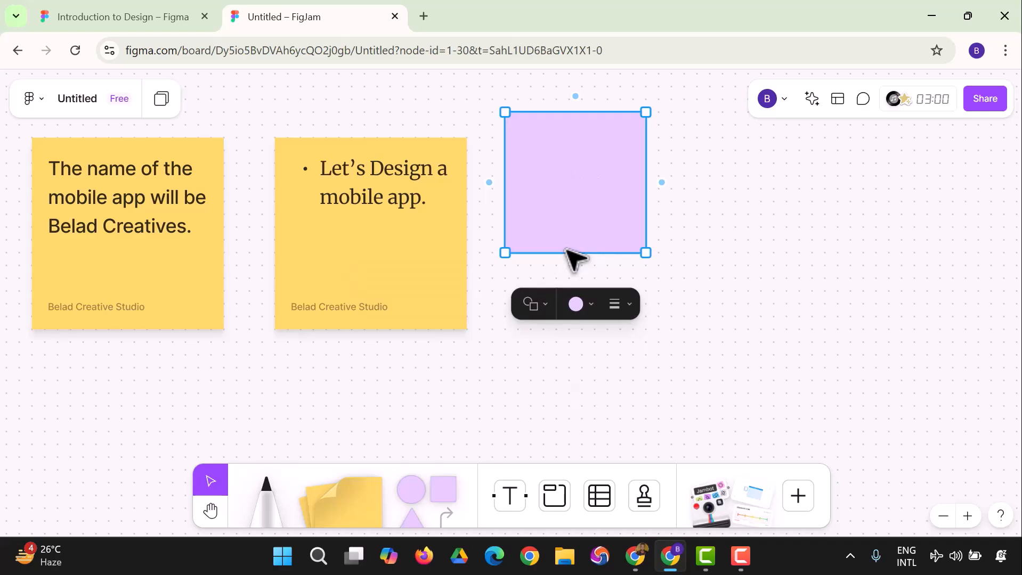
key(Delete)
Add a square in the empty area below the sticky notes and fill it with blue.
scroll(474, 292, down, 10)
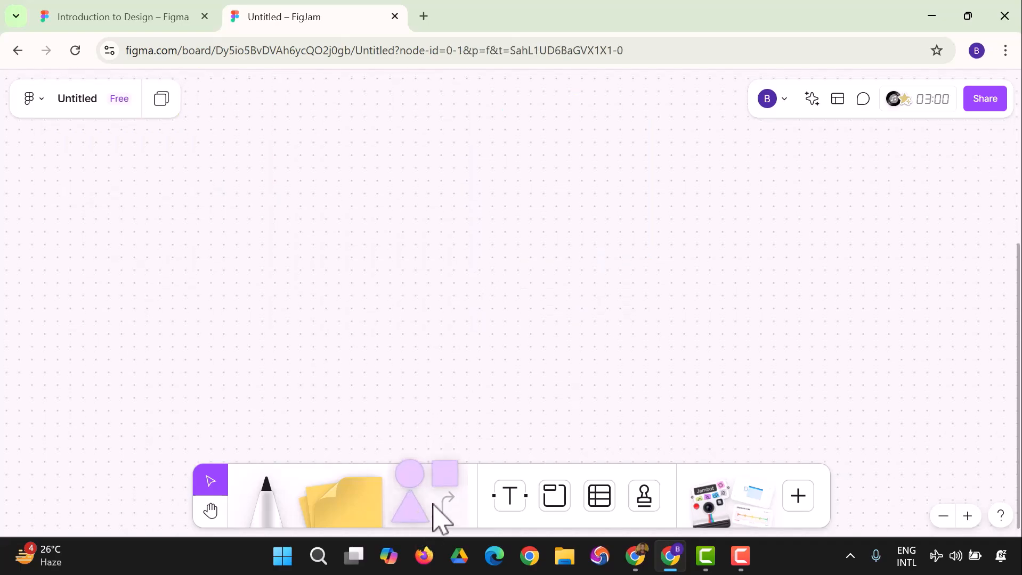
drag(442, 475, 170, 230)
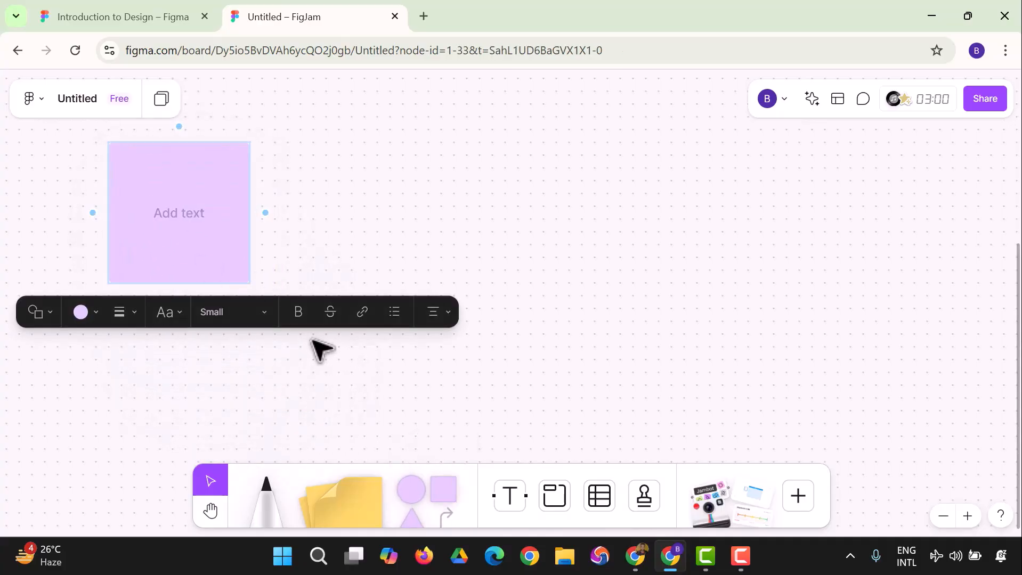
click(81, 319)
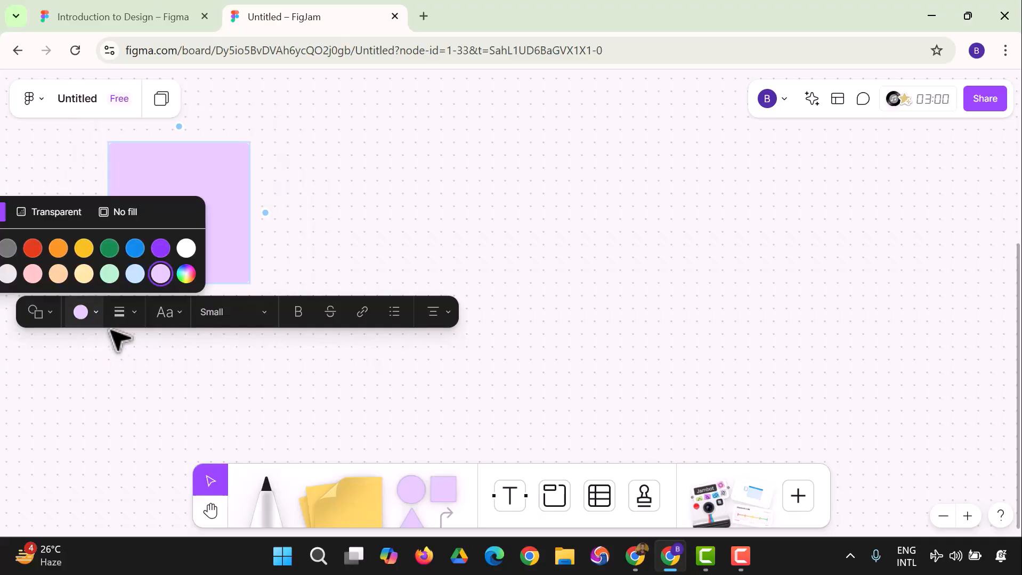
click(134, 251)
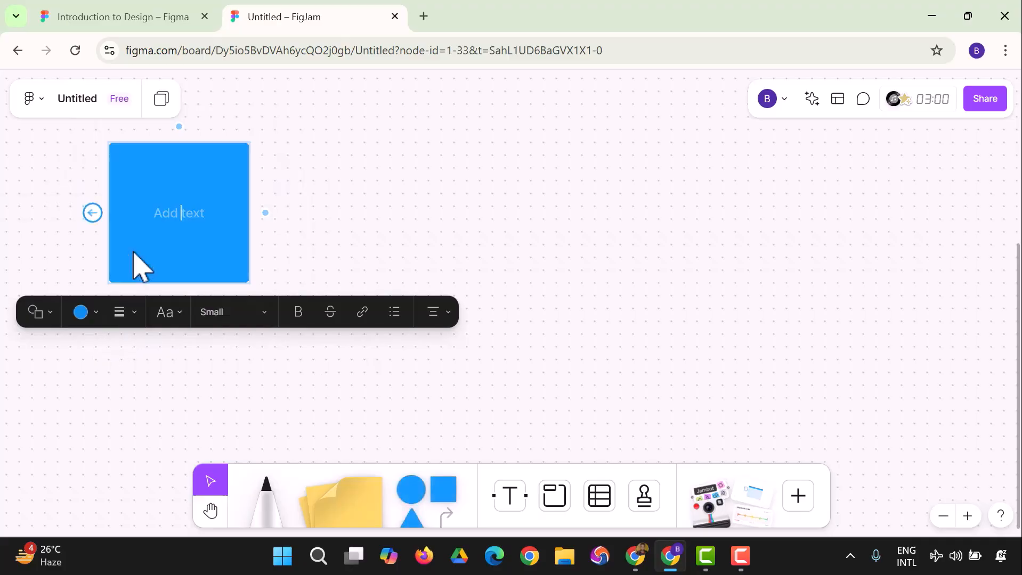
Label the blue square "Home Screen" and draw a straight horizontal connector arrow out of its right side.
text(H)
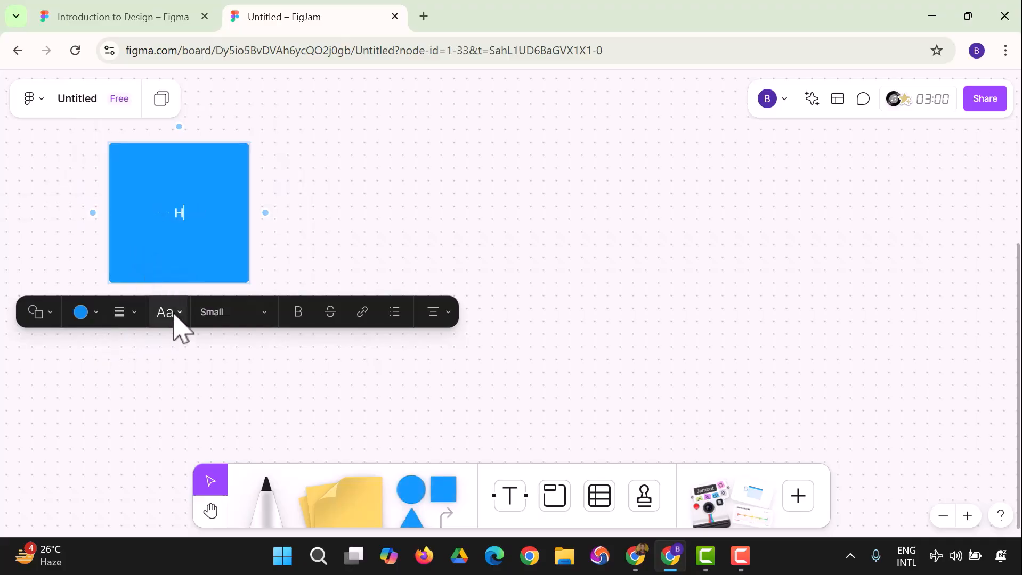
text(ome Scr)
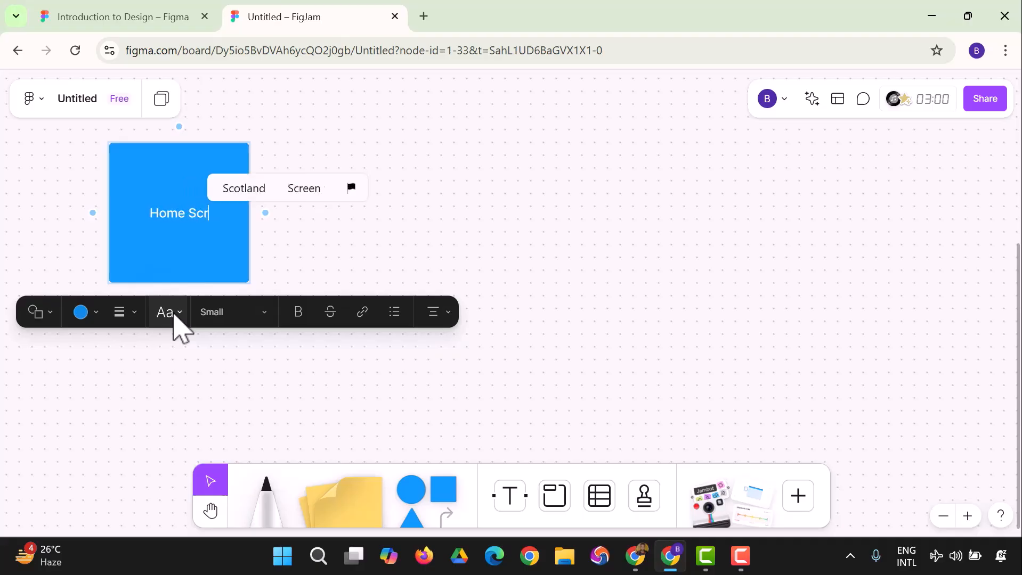
text(een)
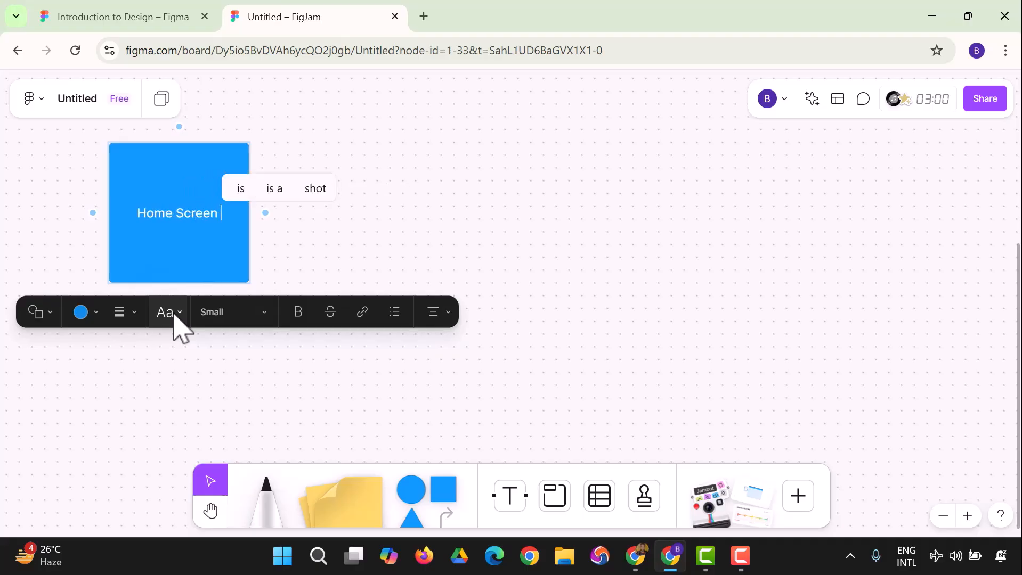
click(448, 512)
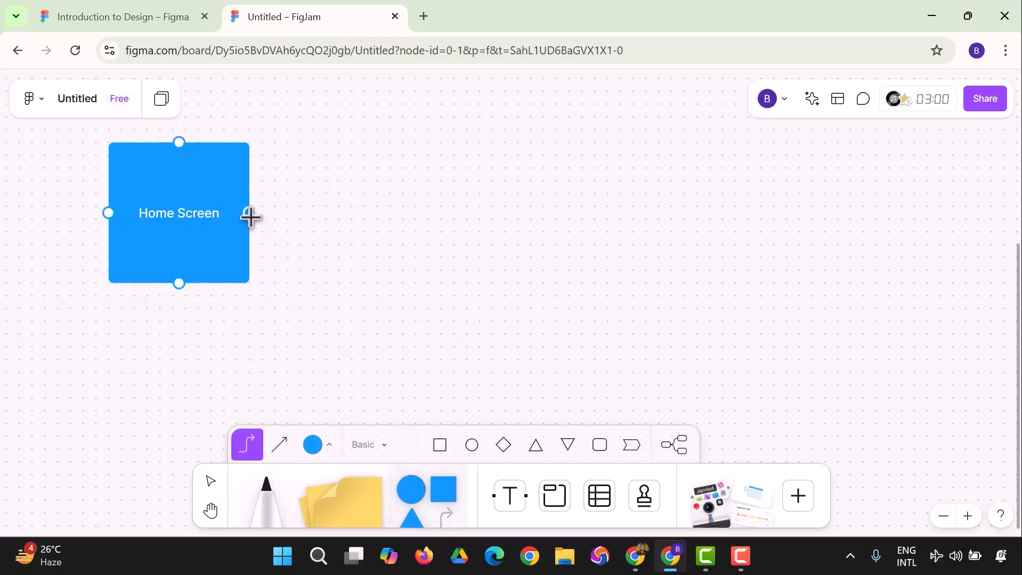
drag(250, 216, 366, 216)
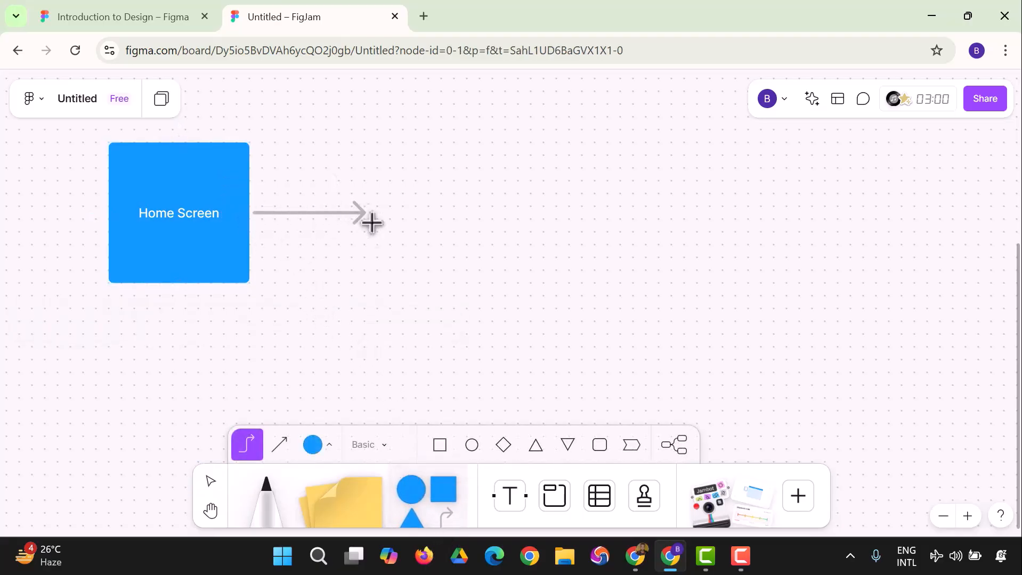
Add a second blue square at the tip of the connector arrow and label it "About Us".
click(448, 485)
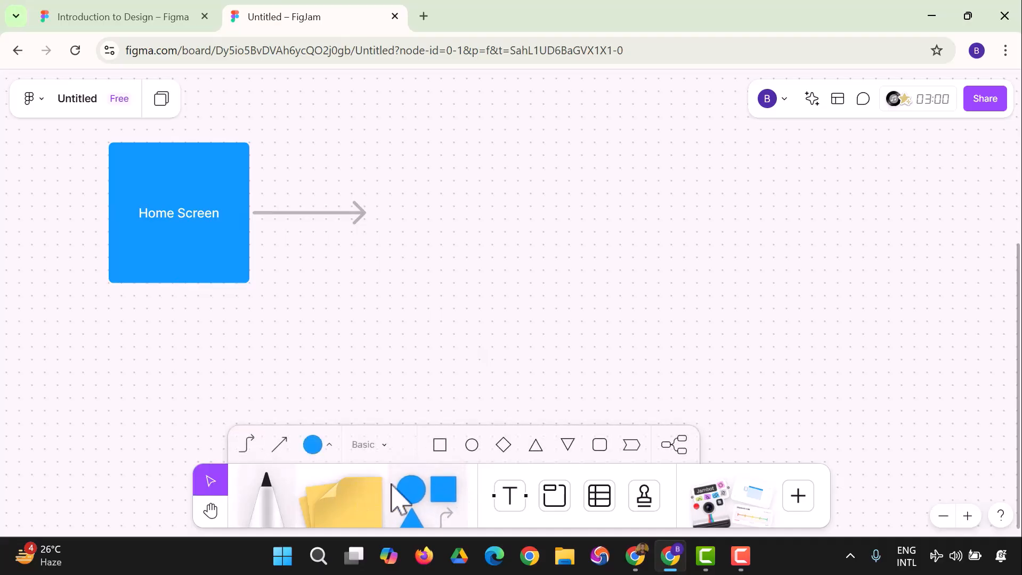
drag(450, 487, 444, 208)
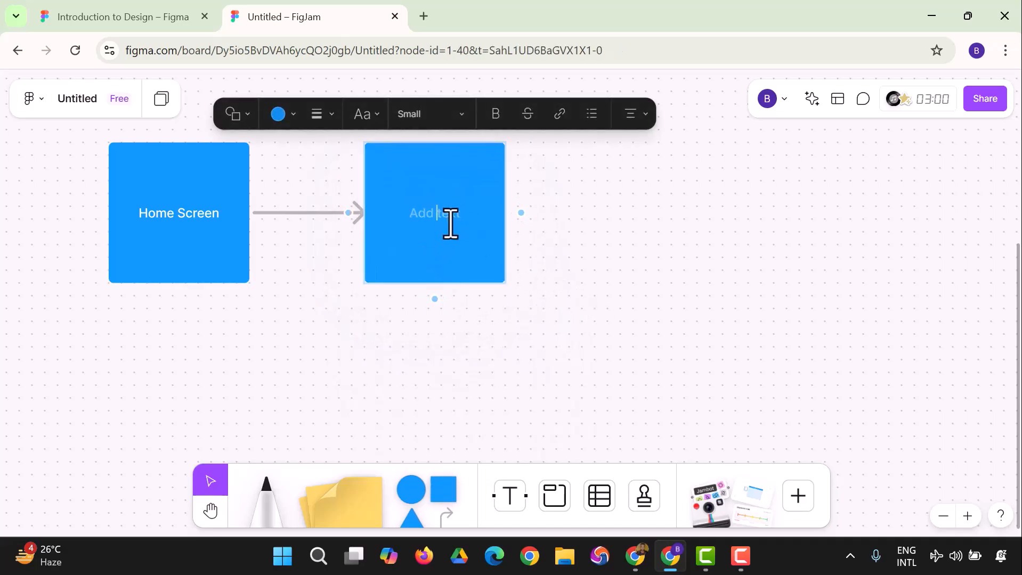
text(Abou)
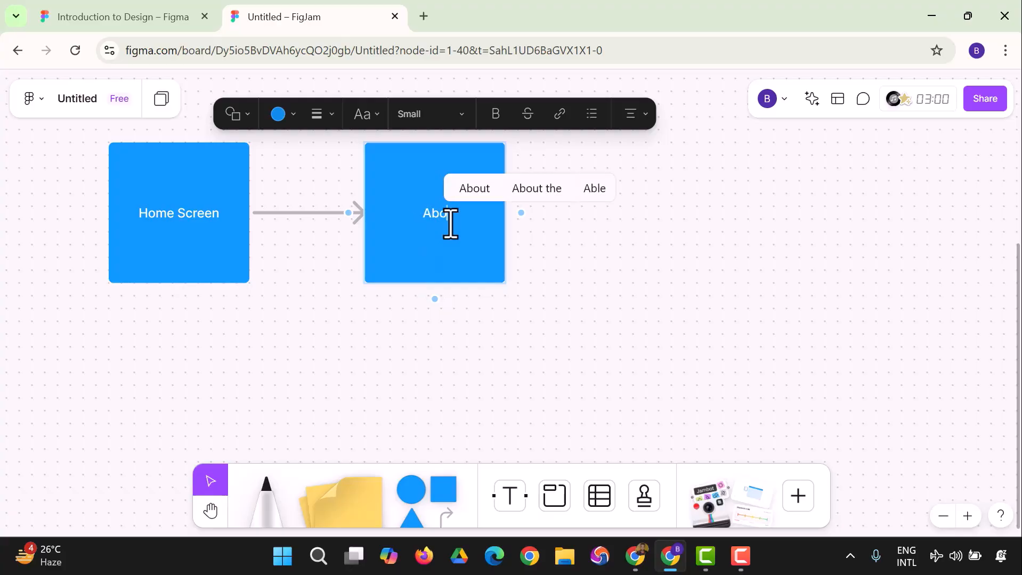
text(t us)
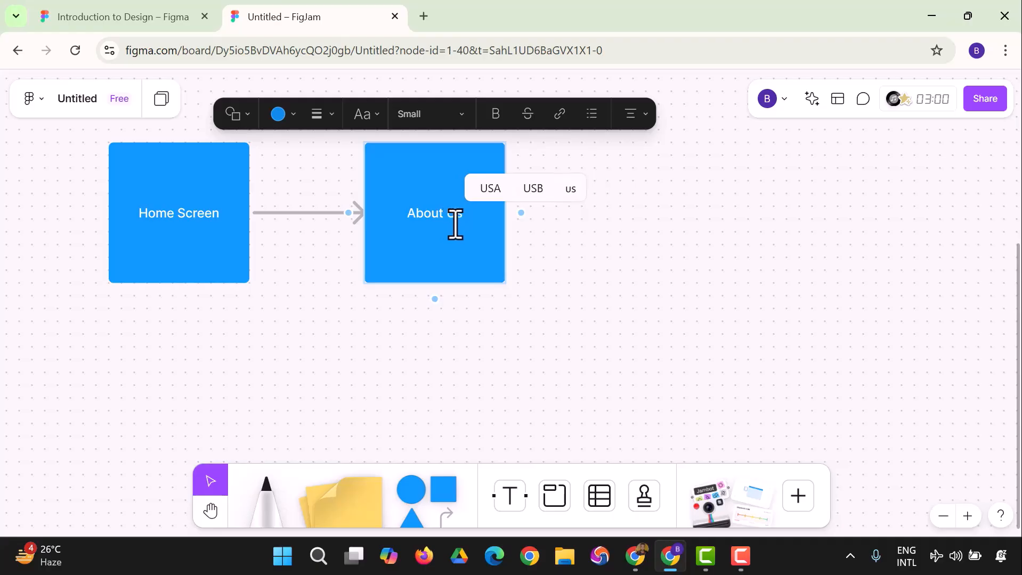
drag(448, 525, 523, 330)
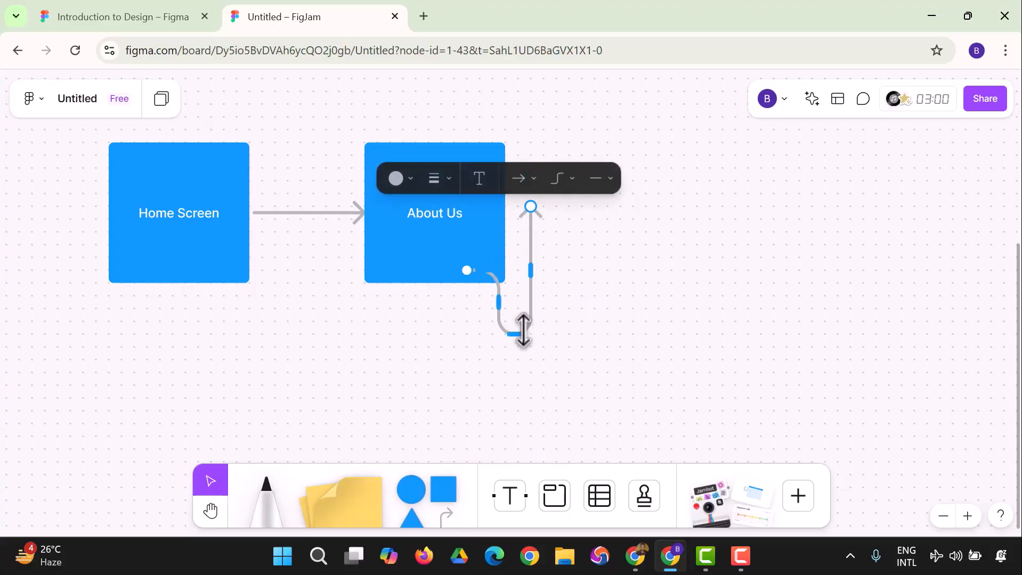
key(ctrl+z)
key(ctrl+z)
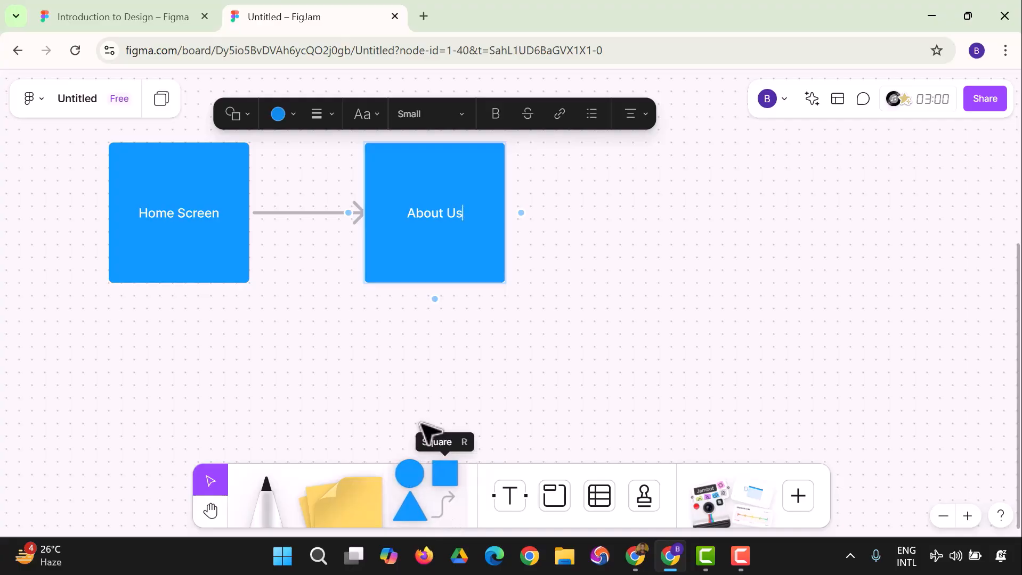
Rename the board file as "The Ideation".
click(90, 100)
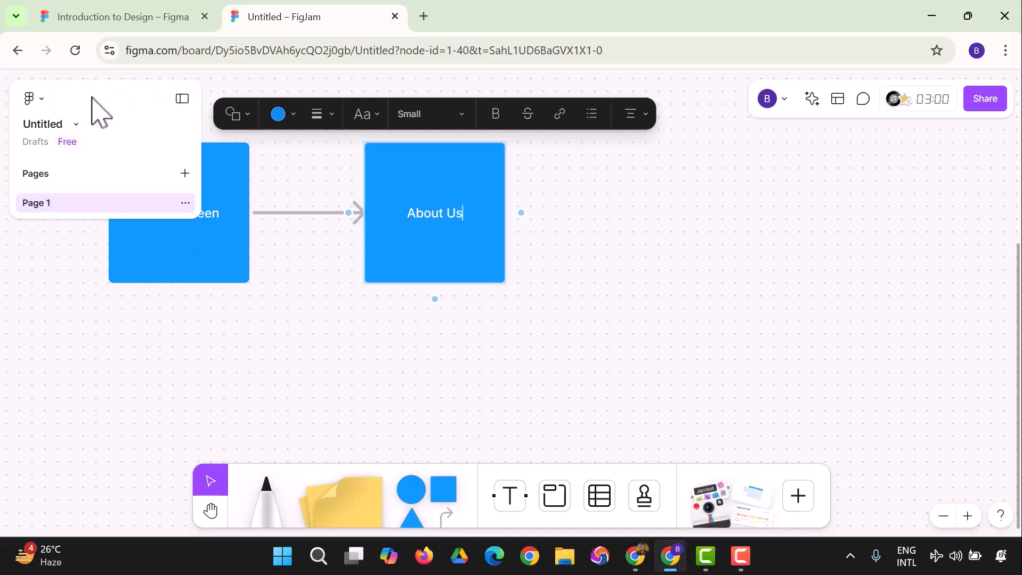
double_click(40, 123)
text(The Ide)
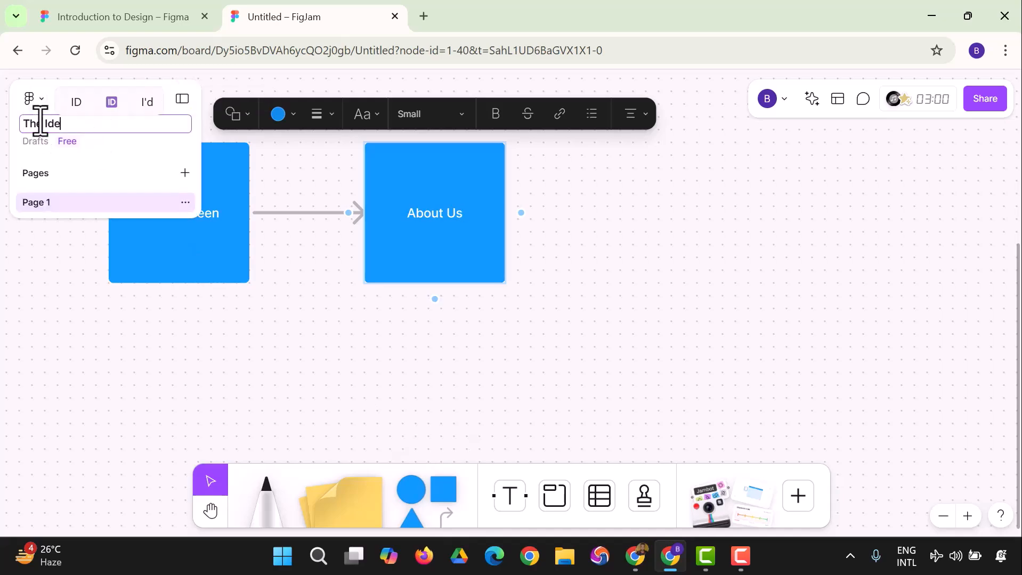
text(ait)
key(BackSpace)
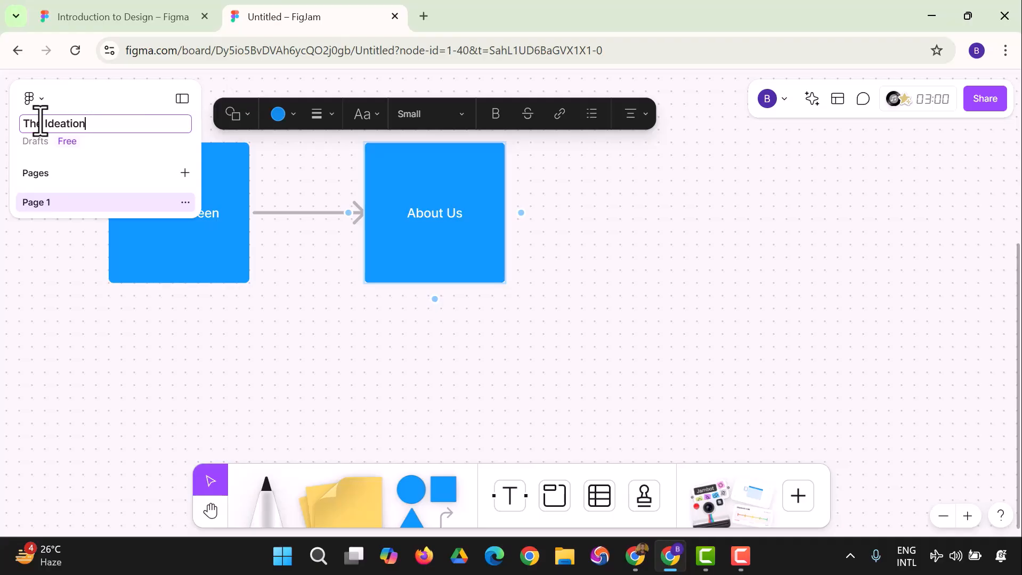
Rename the board's page from the default name to "The Userflow".
click(184, 203)
click(213, 264)
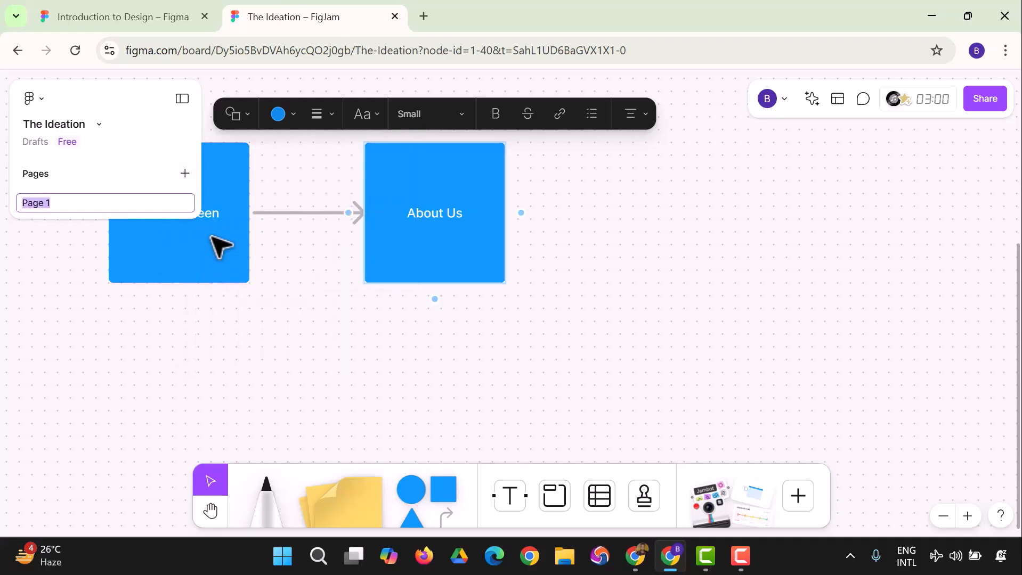
text(The)
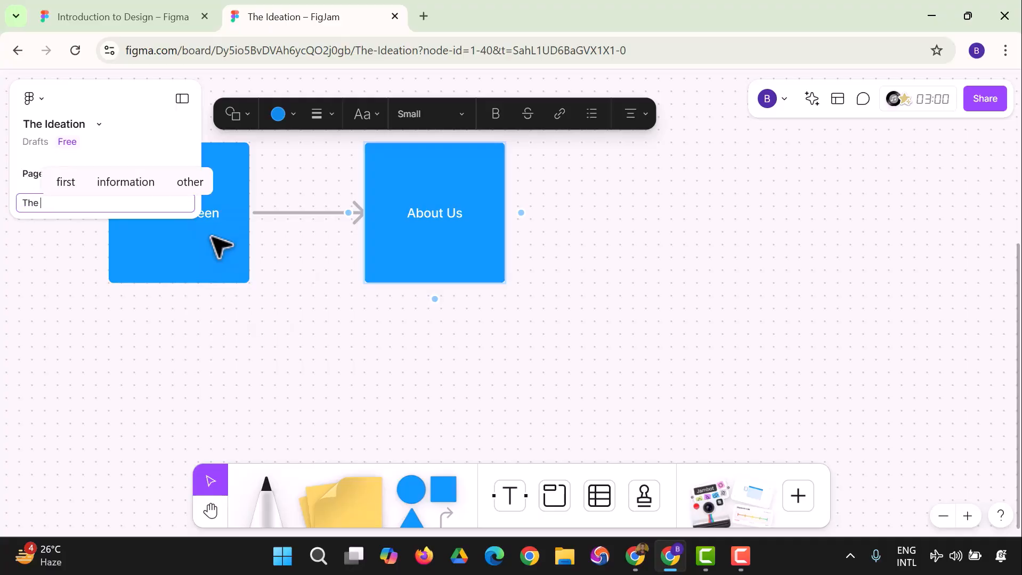
text( Userflow)
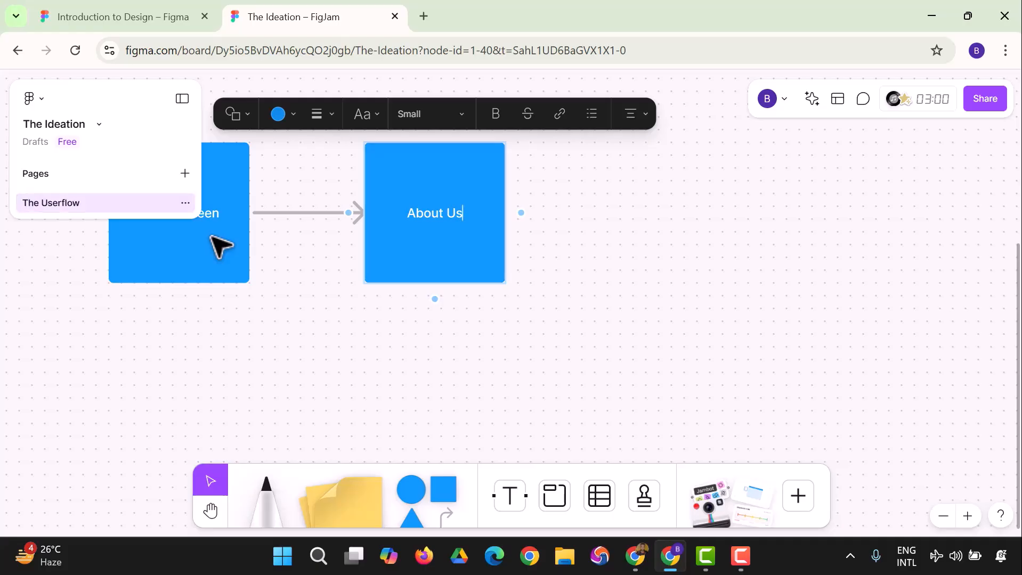
Try to add a second page to the file, and dismiss the plan upgrade offer.
click(184, 178)
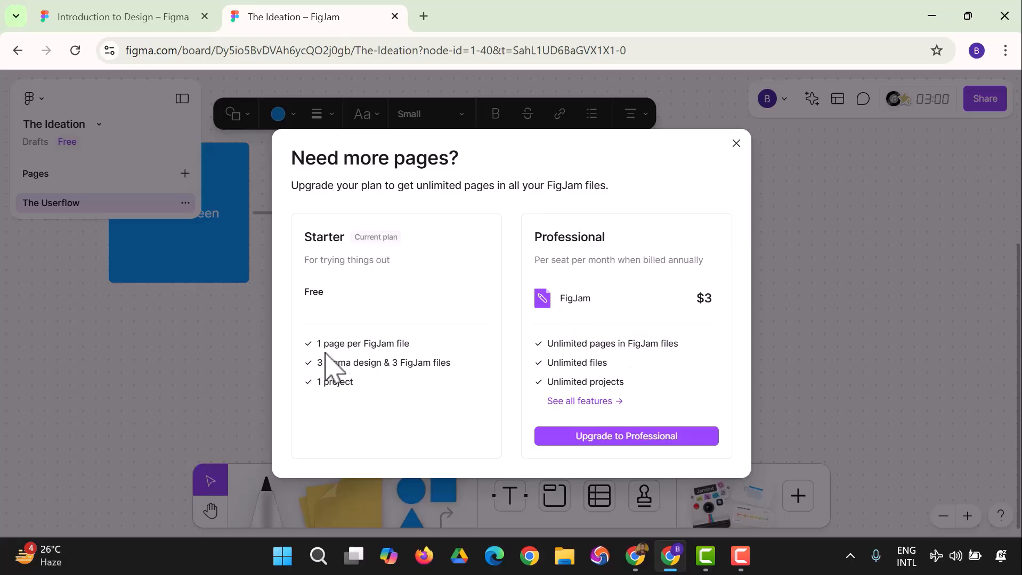
click(736, 150)
click(543, 334)
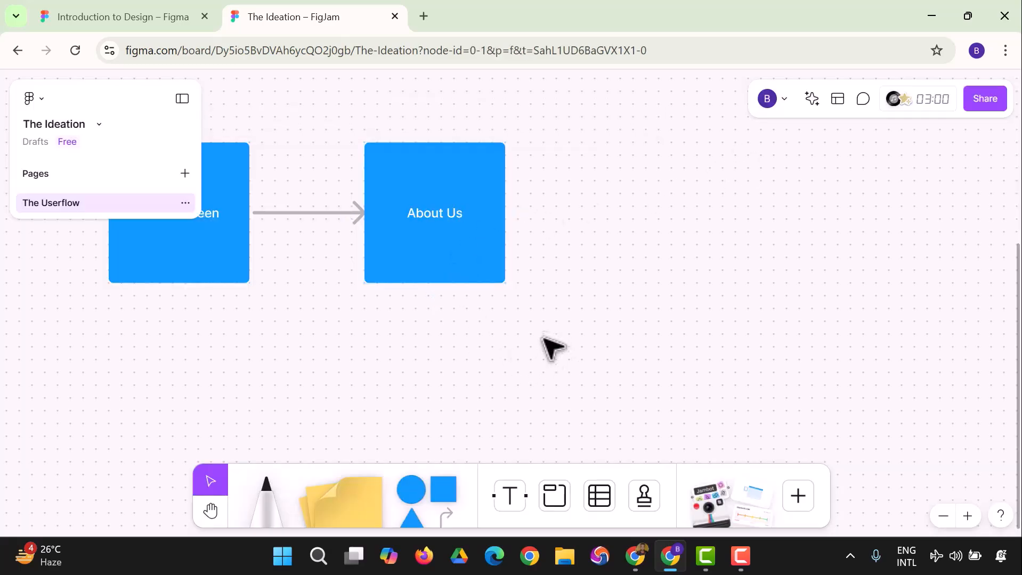
Draw a horizontal connector arrow out of the About Us square's right side and add a blue square labelled "Services" at its tip.
click(452, 514)
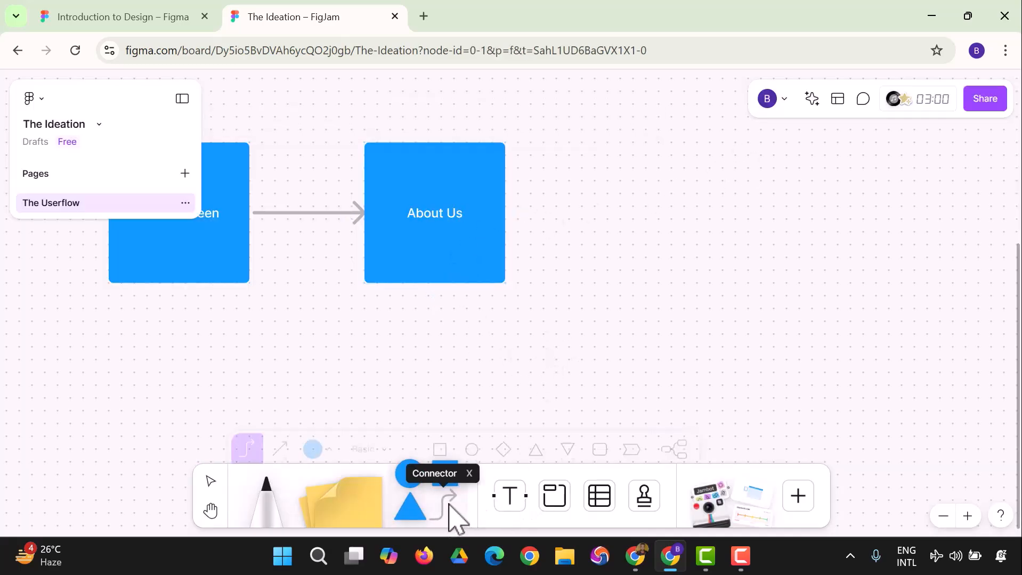
drag(506, 213, 619, 219)
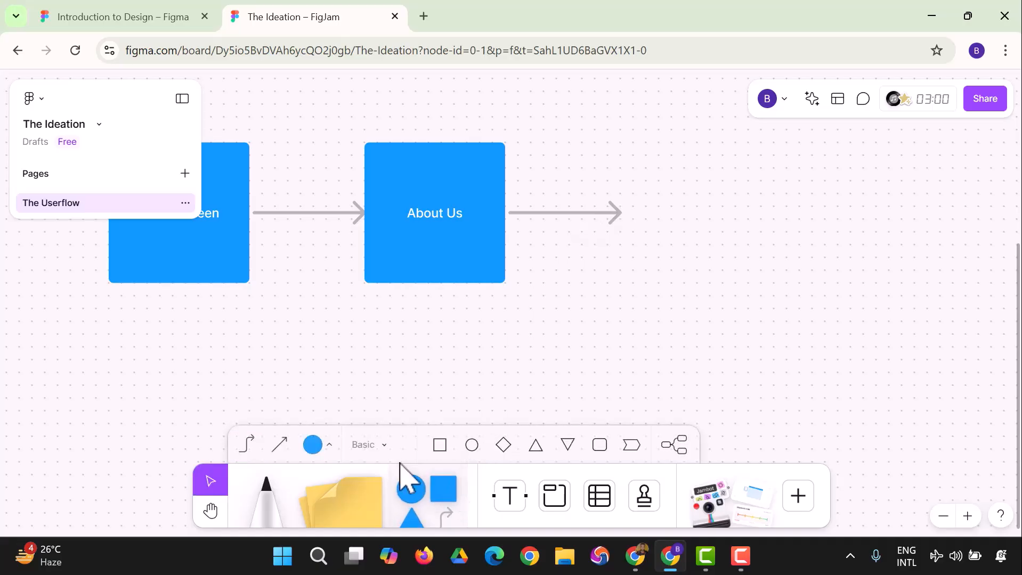
drag(437, 493, 661, 225)
click(674, 222)
text(S)
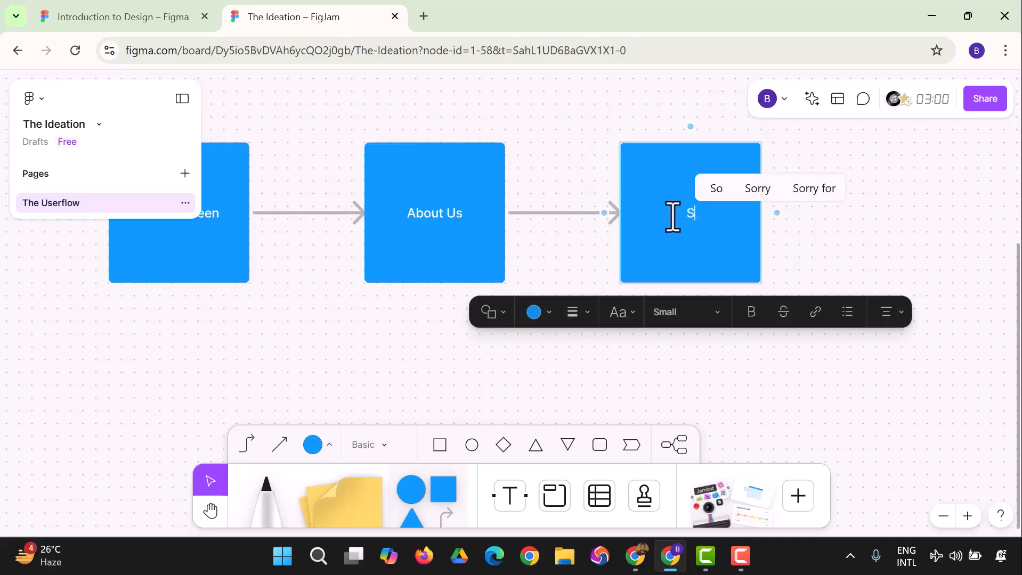
text(ervices)
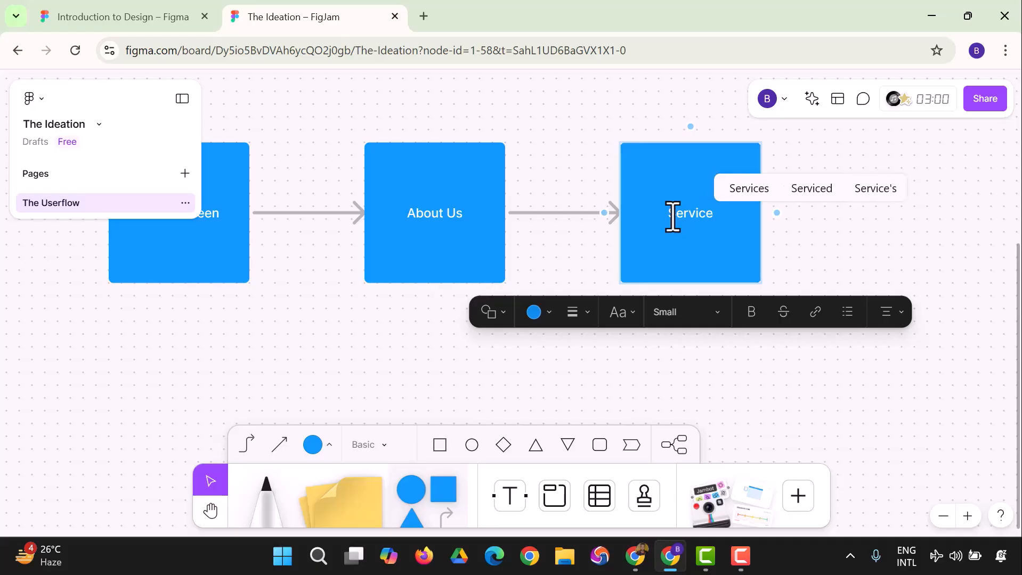
click(393, 355)
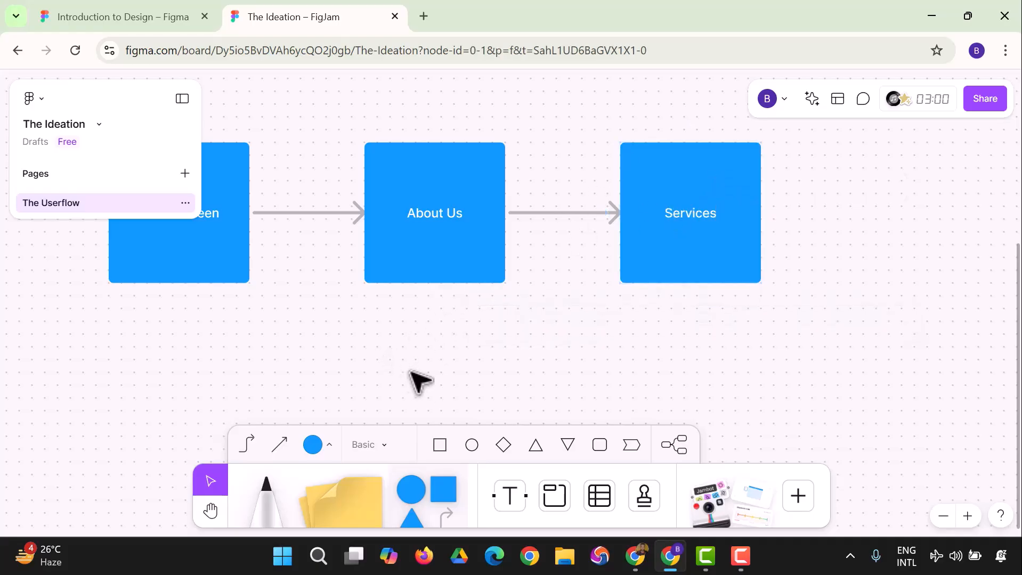
Draw a vertical connector arrow down from the Home Screen square and add a blue square labelled "Testimonials" at its tip.
scroll(399, 365, down, 1)
scroll(384, 362, up, 2)
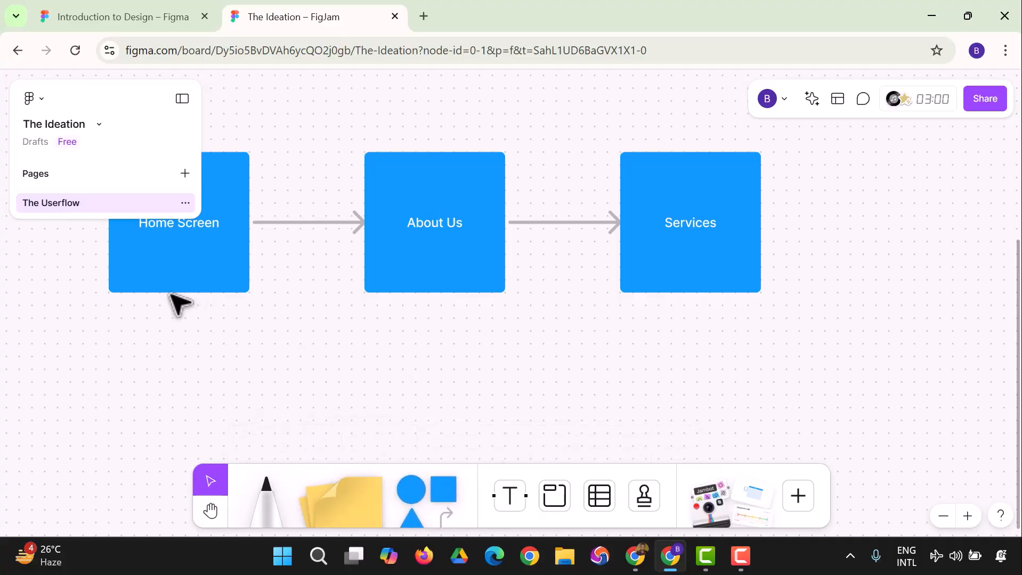
click(448, 505)
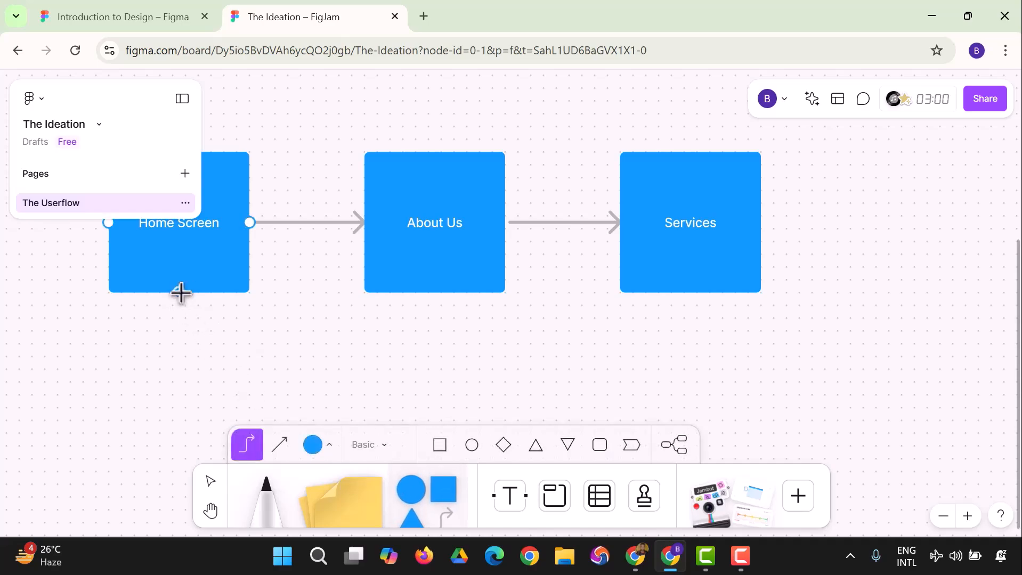
drag(179, 293, 179, 394)
scroll(313, 339, down, 3)
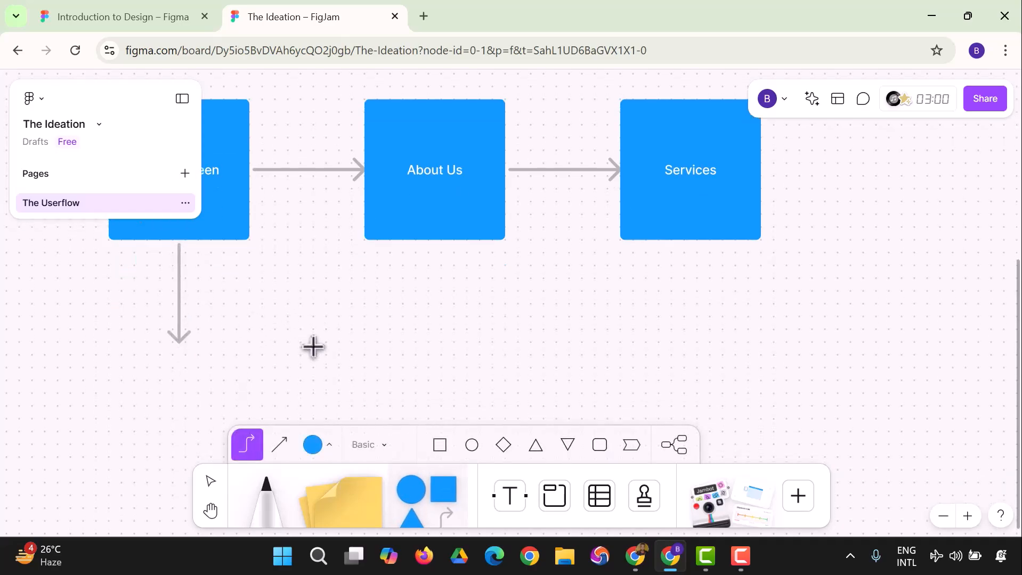
drag(449, 497, 93, 376)
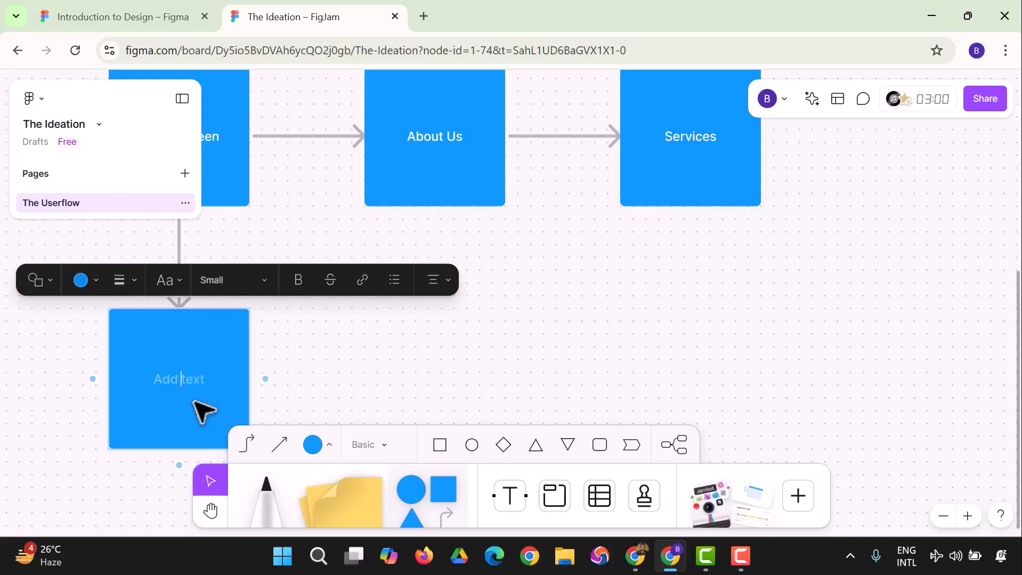
text(Testimo)
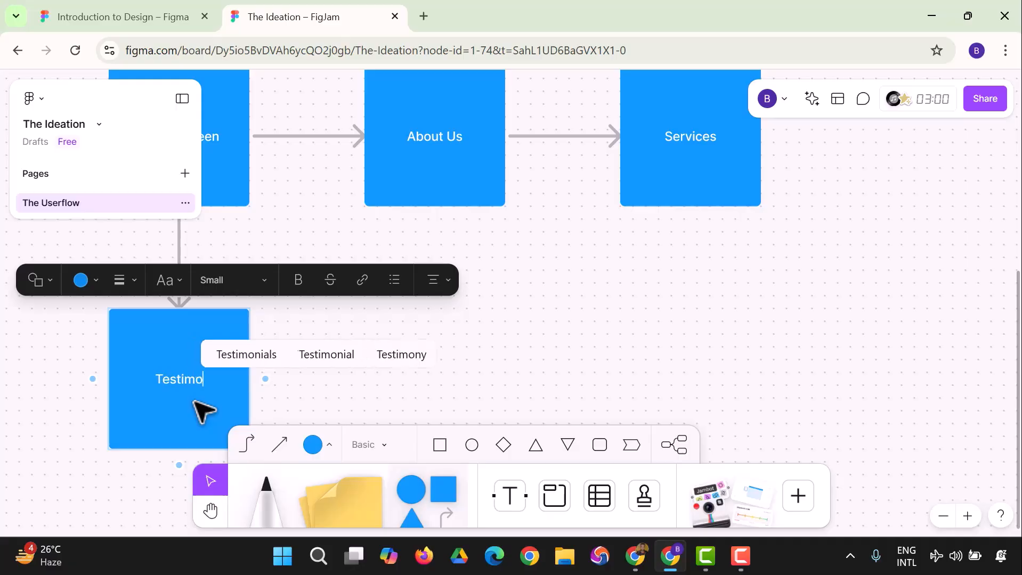
text(nials)
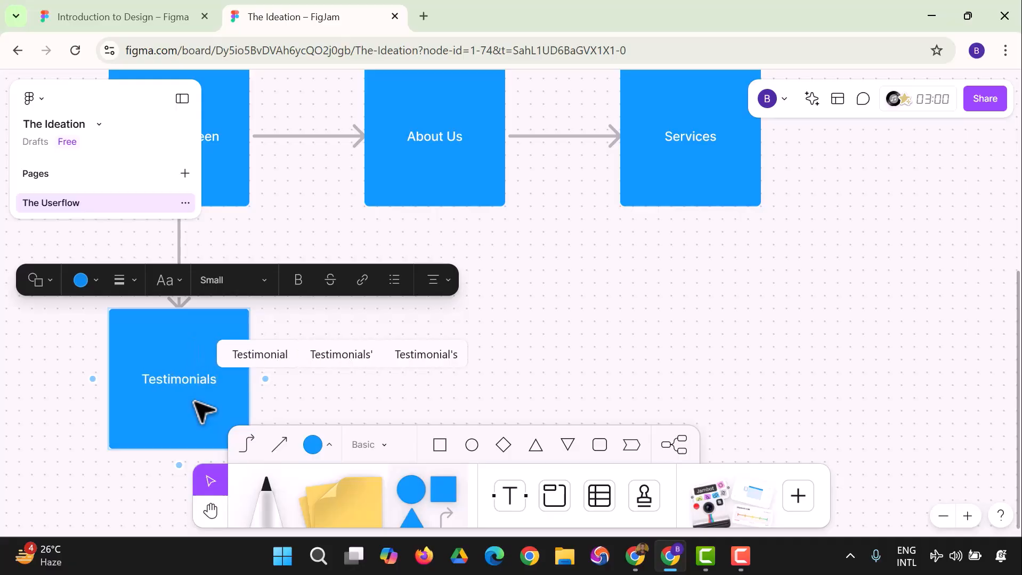
click(540, 295)
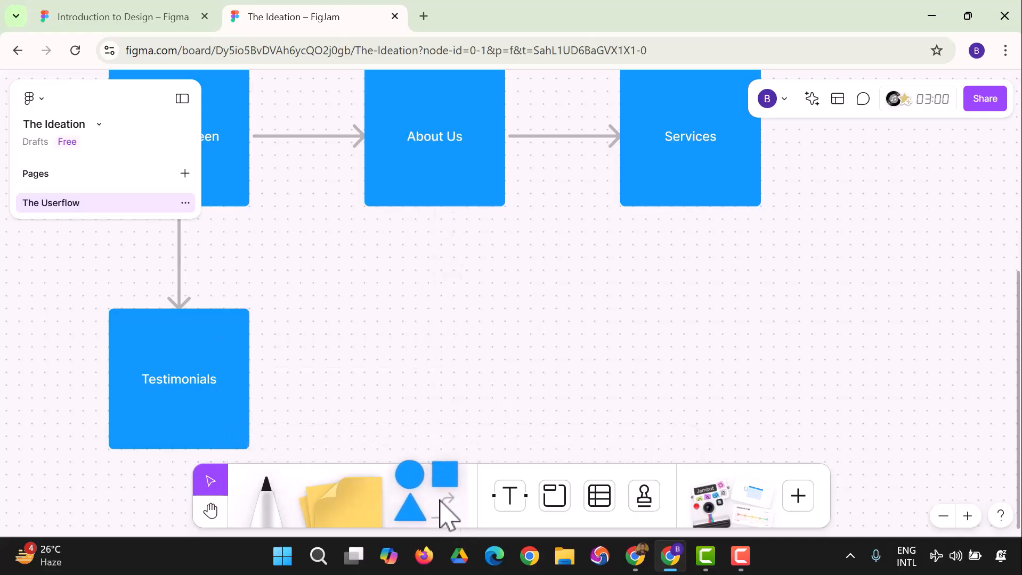
Draw a vertical connector arrow down from the About Us square and add a blue circle labelled "Mission and Vission" below its tip.
click(447, 518)
drag(435, 208, 438, 314)
drag(420, 497, 446, 405)
text(Mission)
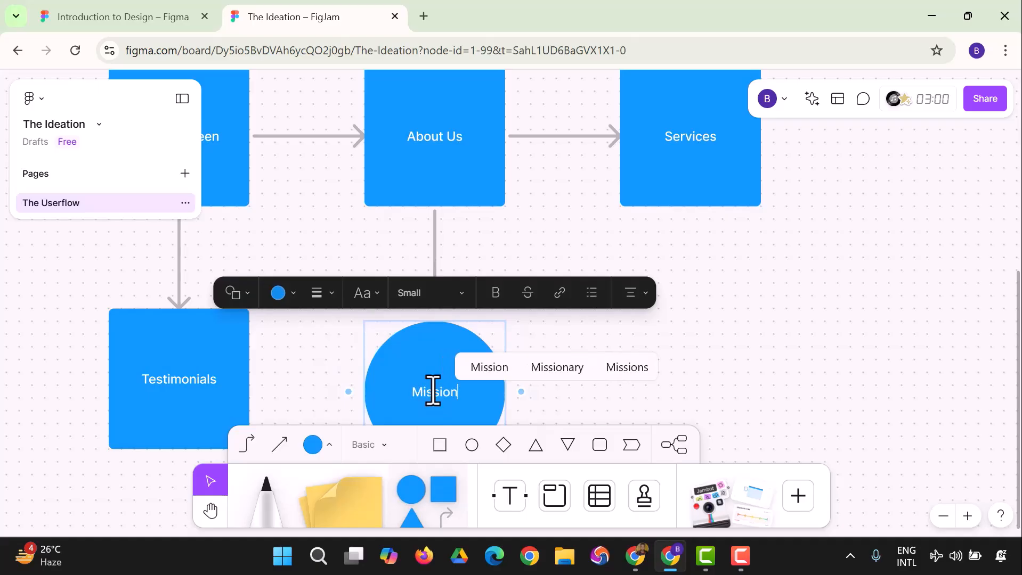
text( and Vi)
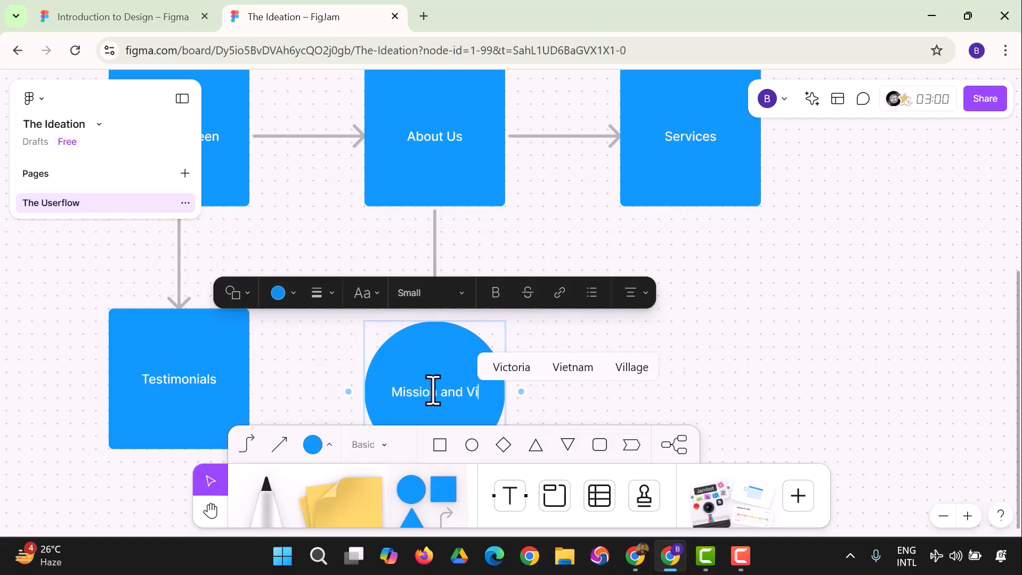
text(ssion)
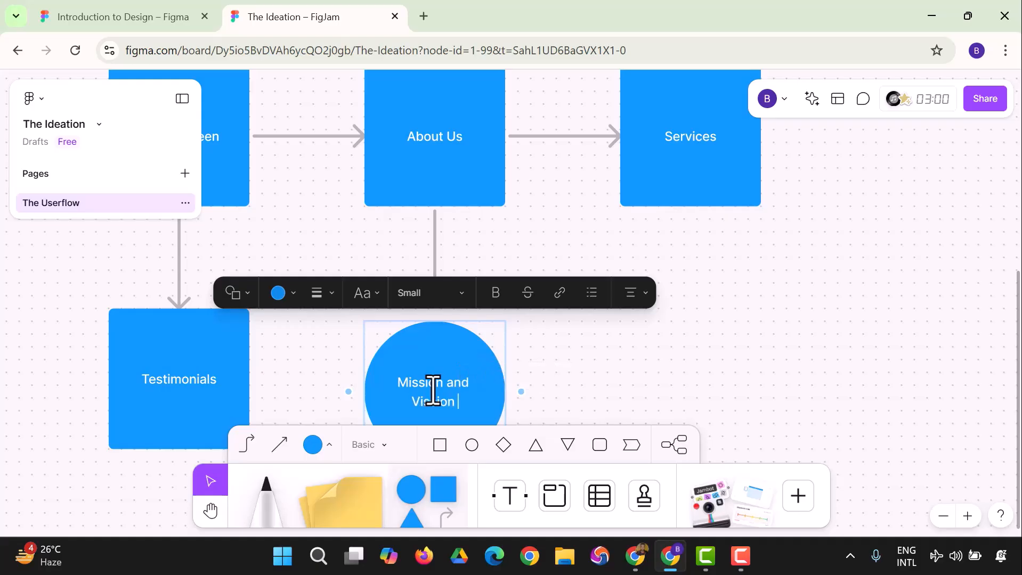
click(734, 227)
Sketch in black pen, beside the circle, a small closed outline and a large screen frame with two short header lines and an inner rectangle.
scroll(722, 250, down, 2)
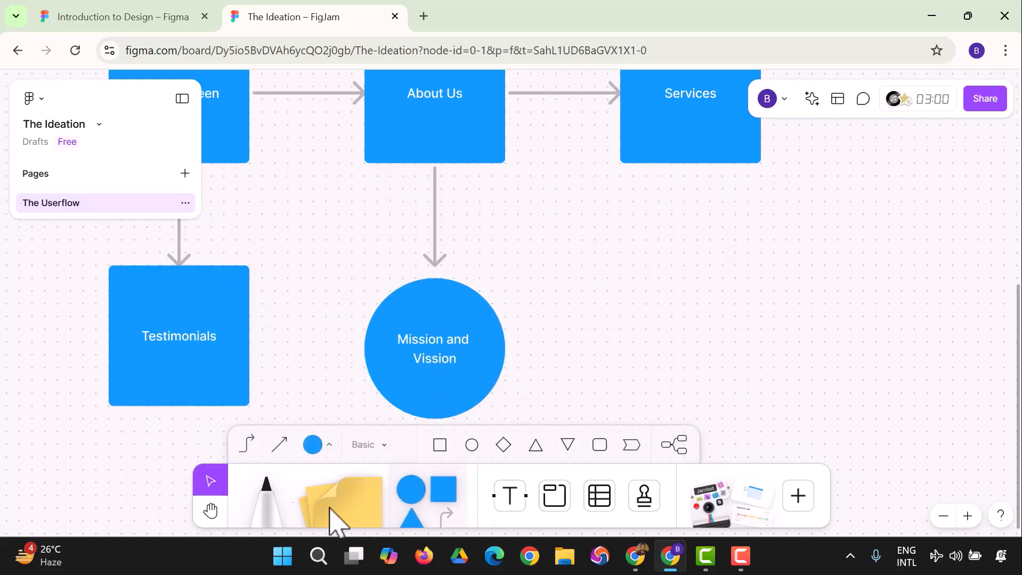
click(269, 506)
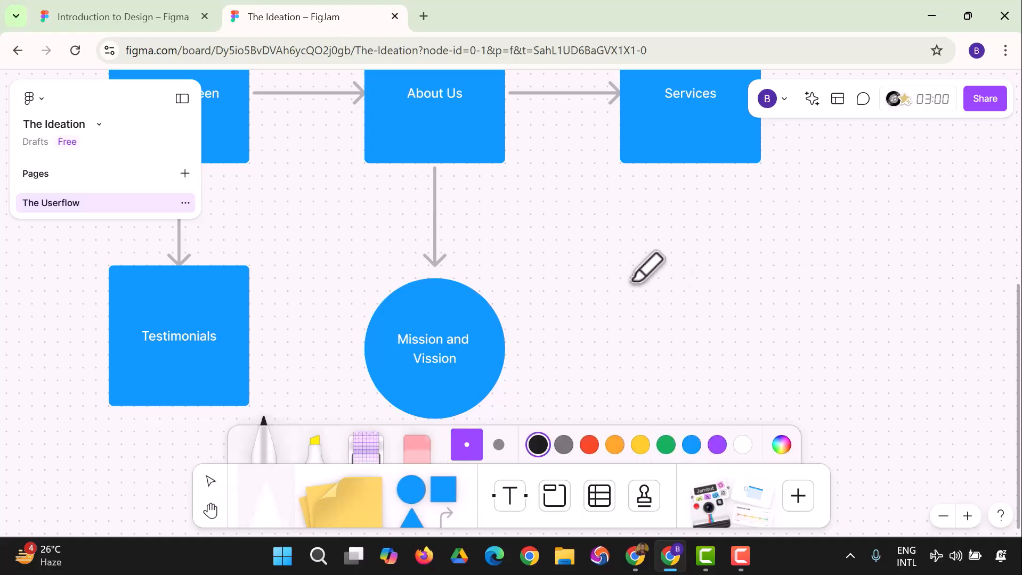
mouse_move(629, 215)
mouse_down()
mouse_move(634, 265)
mouse_move(650, 278)
mouse_move(663, 255)
mouse_move(661, 199)
mouse_move(624, 217)
mouse_up()
mouse_move(723, 229)
mouse_down()
mouse_move(736, 274)
mouse_move(850, 361)
mouse_up()
mouse_move(915, 373)
mouse_down()
mouse_move(965, 295)
mouse_move(959, 208)
mouse_move(945, 184)
mouse_move(795, 185)
mouse_move(732, 201)
mouse_move(798, 209)
mouse_up()
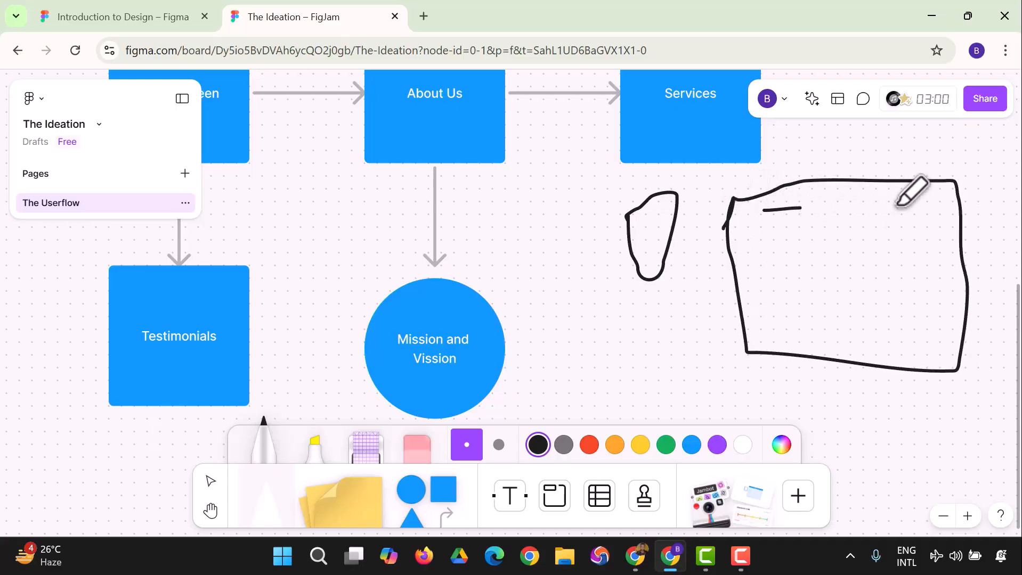
drag(900, 203, 947, 202)
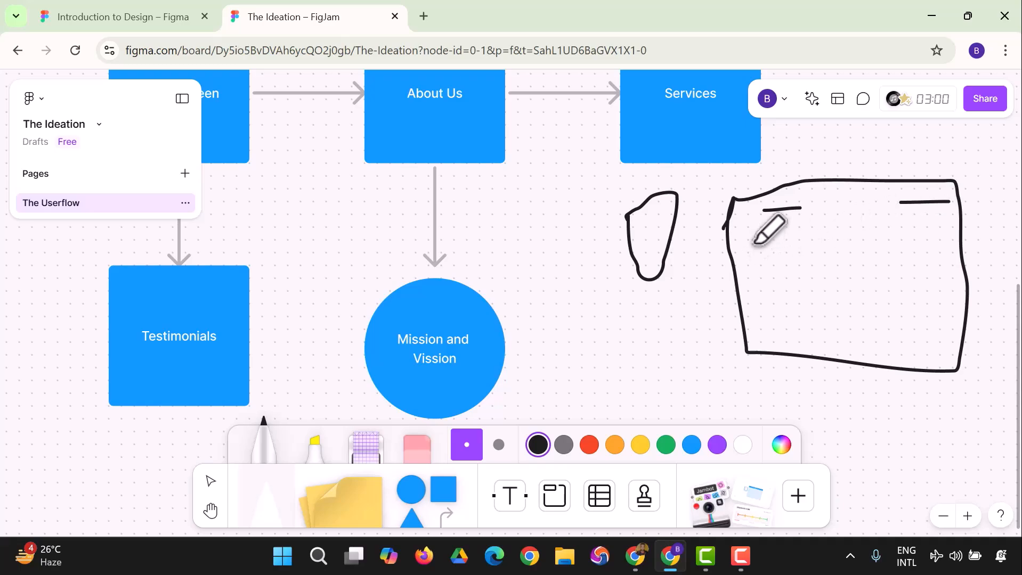
mouse_move(756, 235)
mouse_down()
mouse_move(768, 295)
mouse_move(904, 299)
mouse_move(948, 290)
mouse_move(941, 231)
mouse_move(759, 236)
mouse_up()
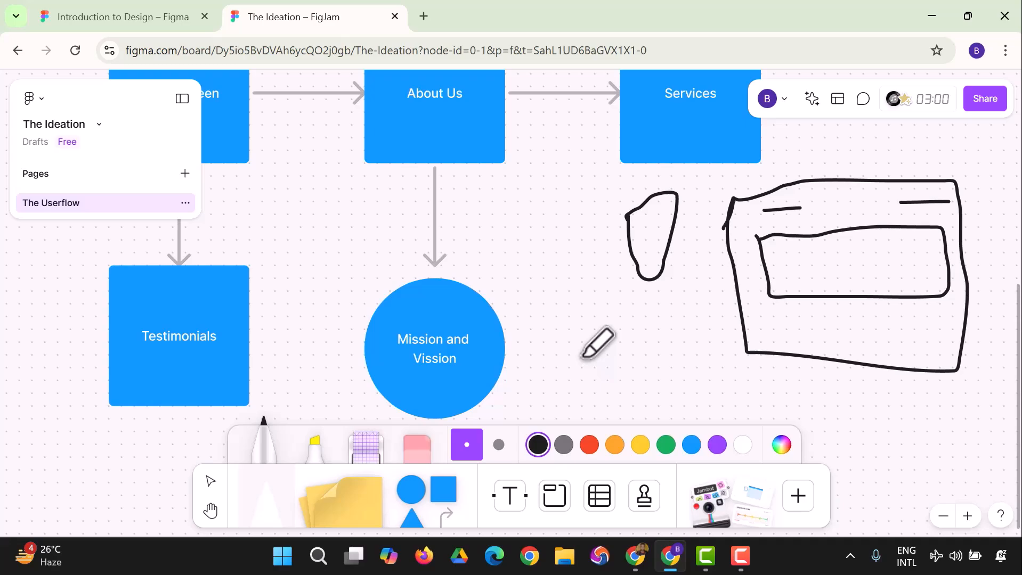
Examine the library of extra items for the board, including the brainstorming suggestions and the Plugins category.
click(799, 498)
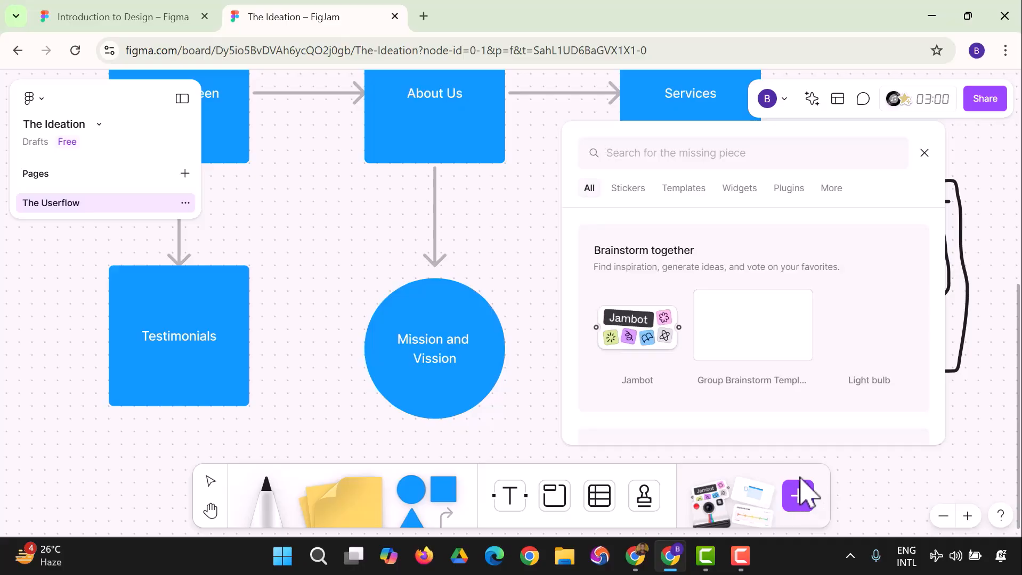
mouse_move(740, 380)
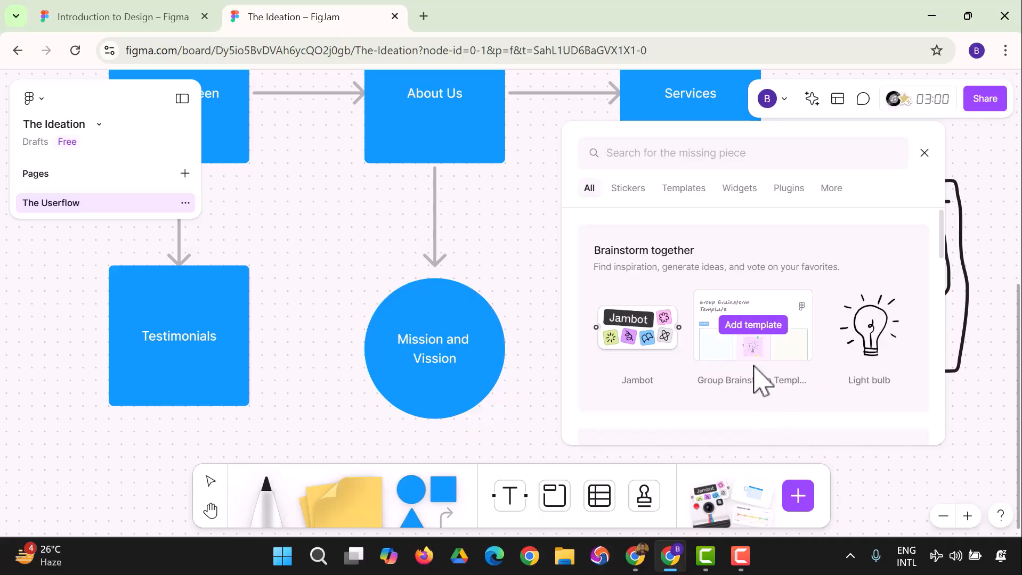
click(795, 191)
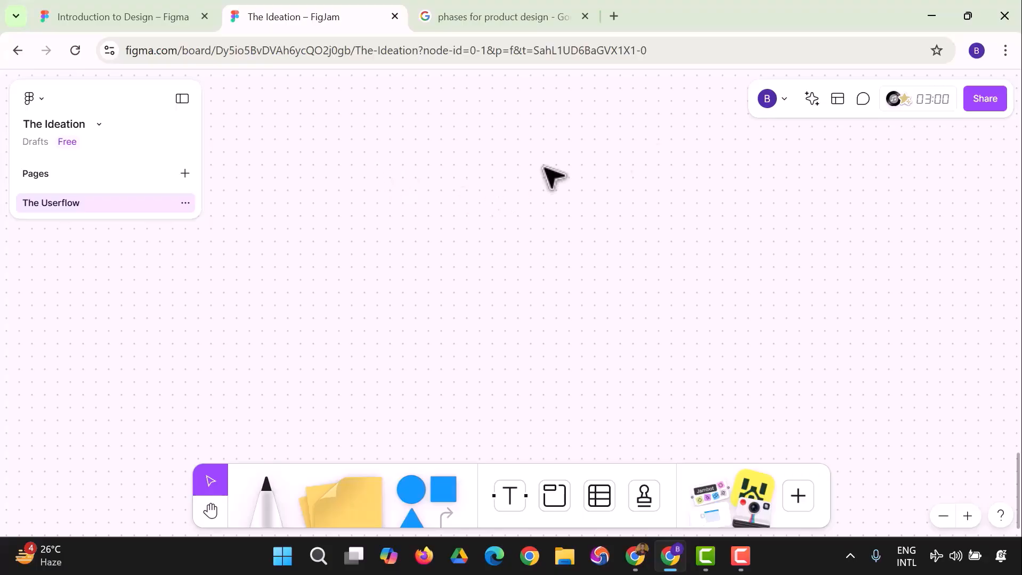
Examine the board template library's Meetings, Diagramming, Planning, Brainstorming, Designer and Developer categories.
click(838, 99)
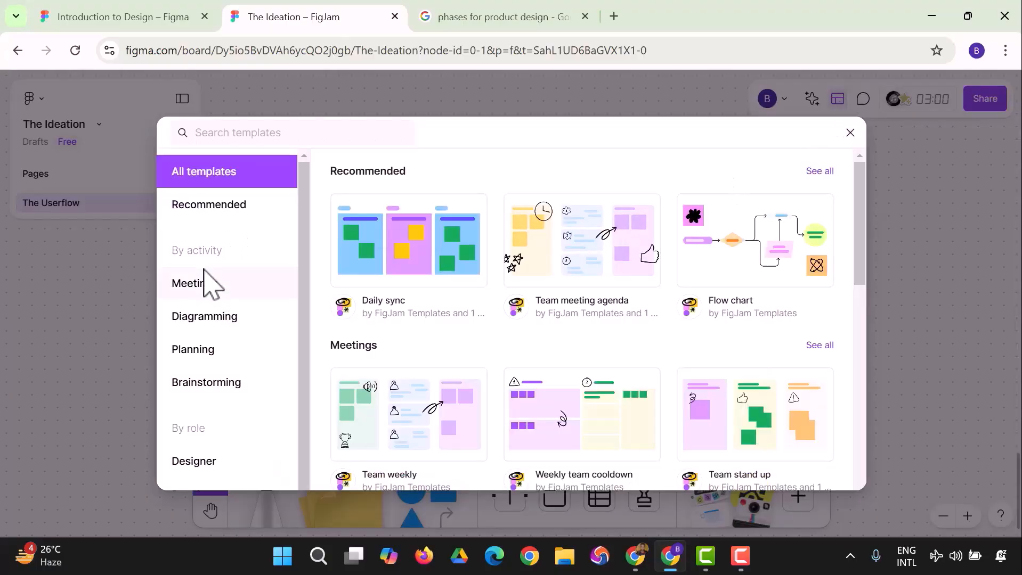
click(206, 304)
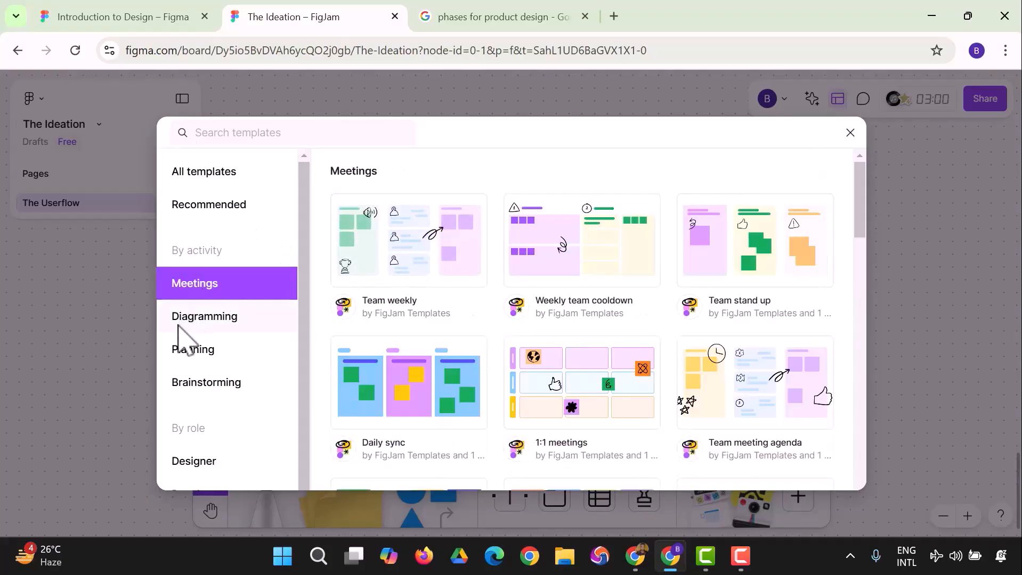
click(201, 325)
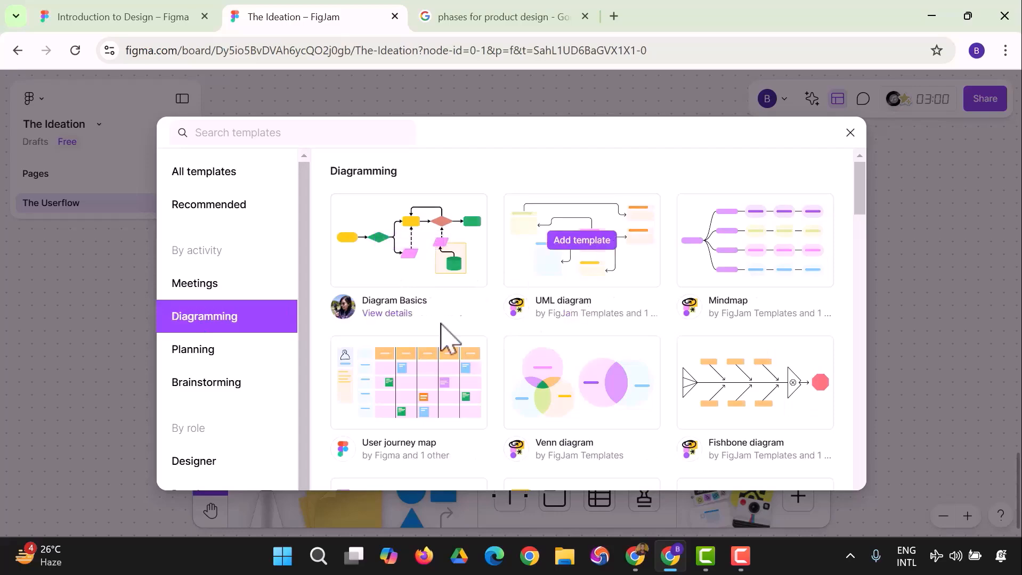
click(200, 354)
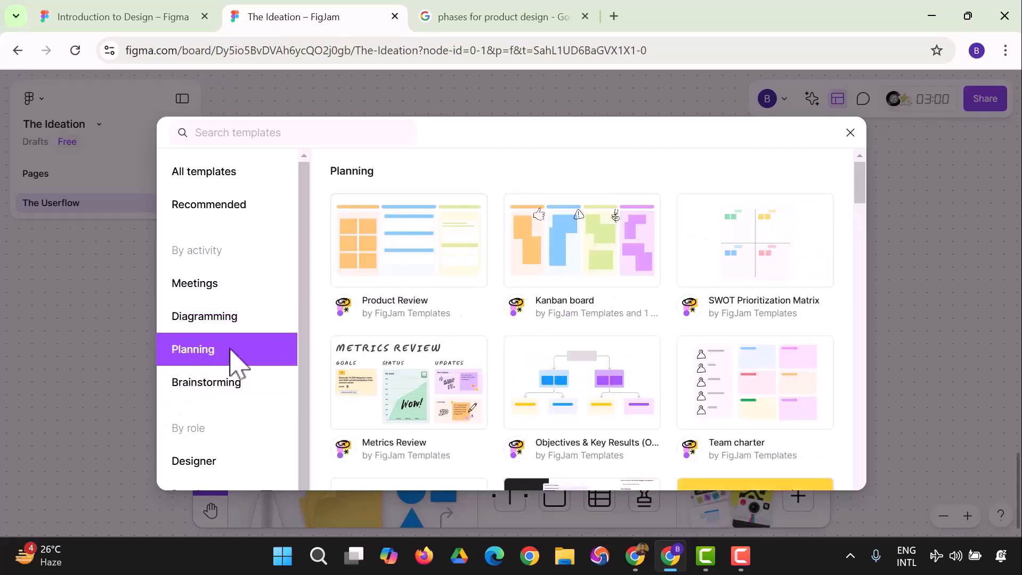
click(205, 390)
scroll(230, 381, down, 1)
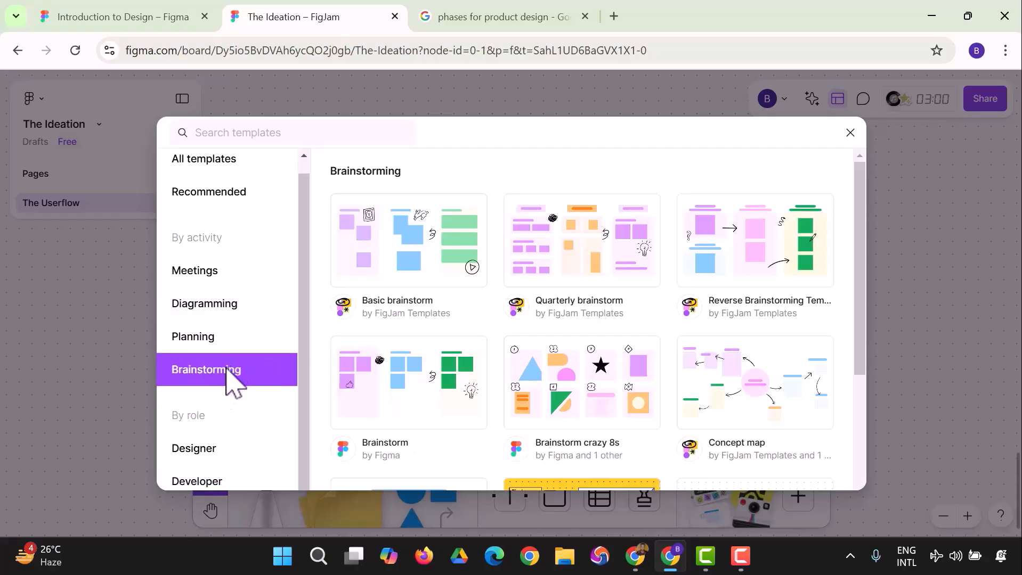
click(210, 450)
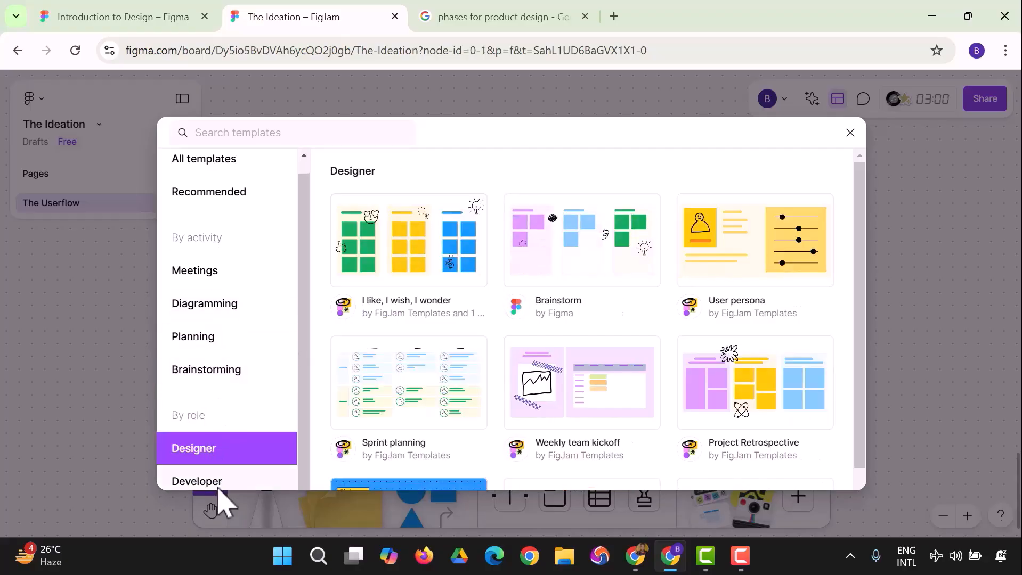
click(220, 490)
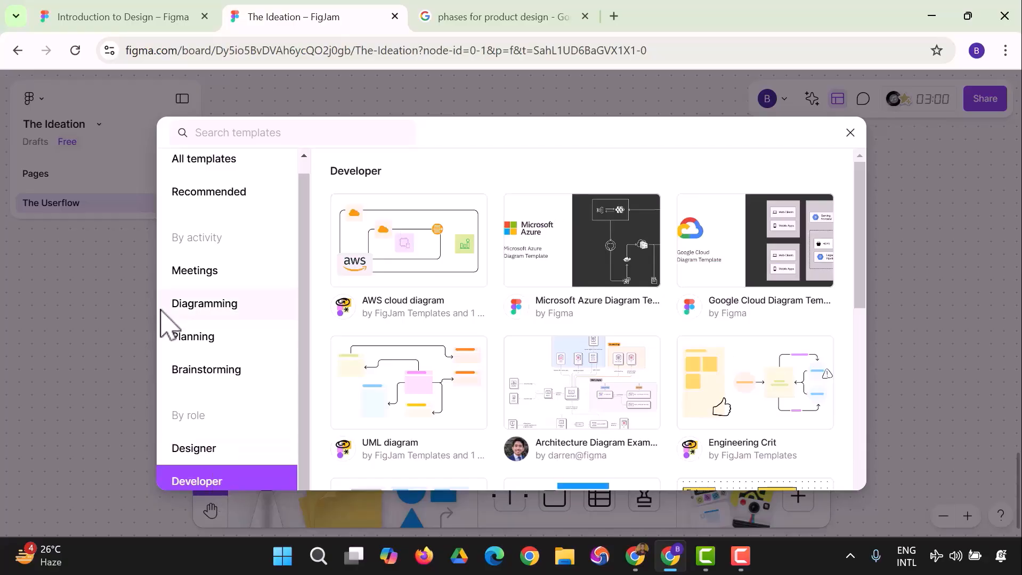
Examine the full range of Brainstorming templates, from Basic brainstorm to the Round-Robin Template.
click(219, 382)
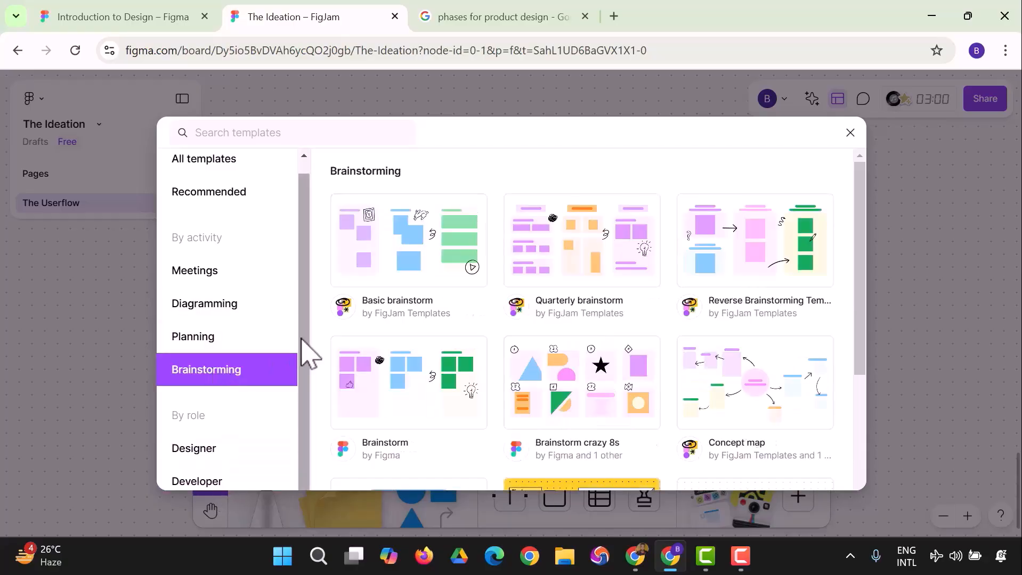
scroll(673, 286, down, 3)
scroll(661, 297, down, 3)
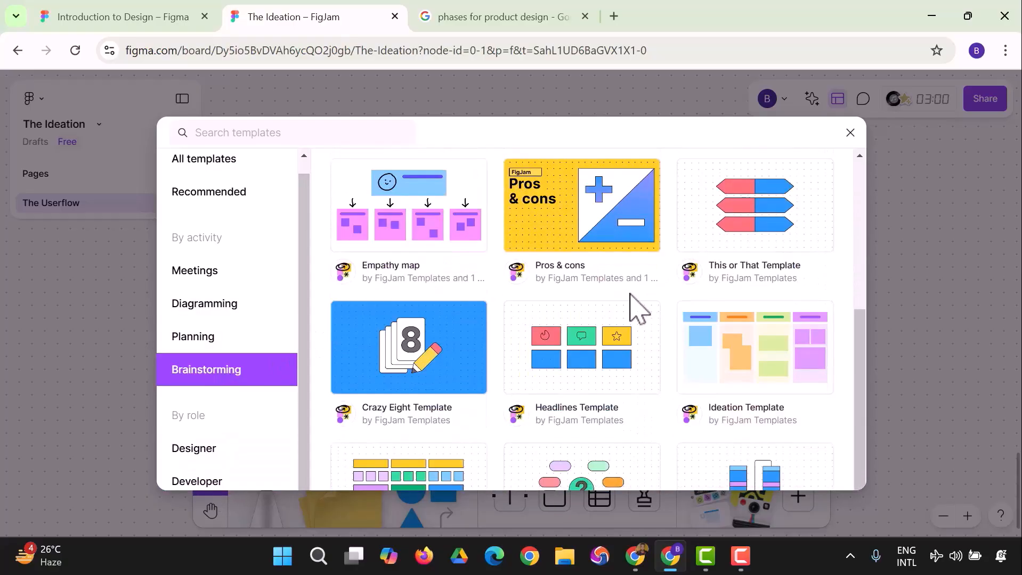
scroll(532, 321, down, 3)
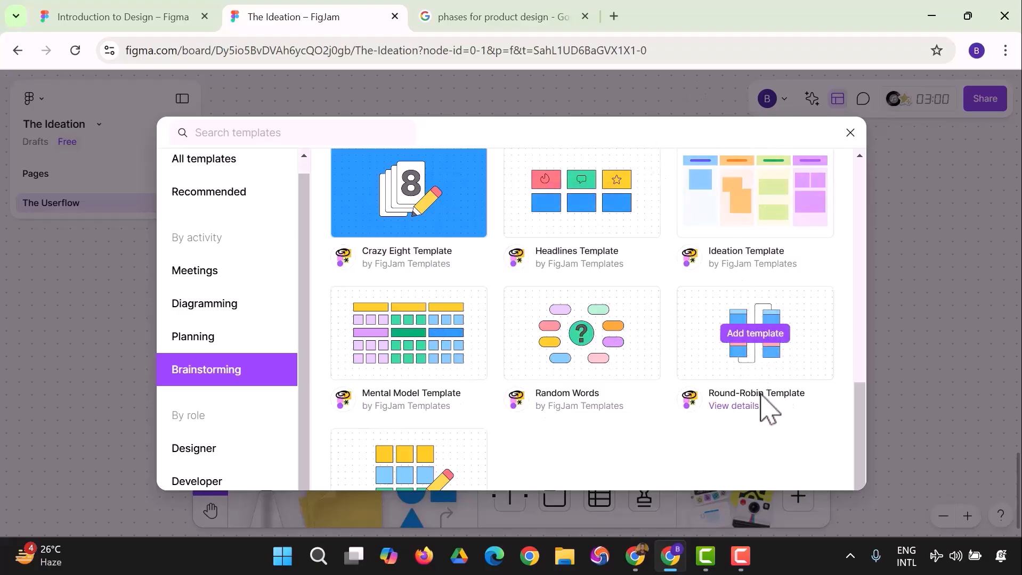
scroll(490, 480, up, 5)
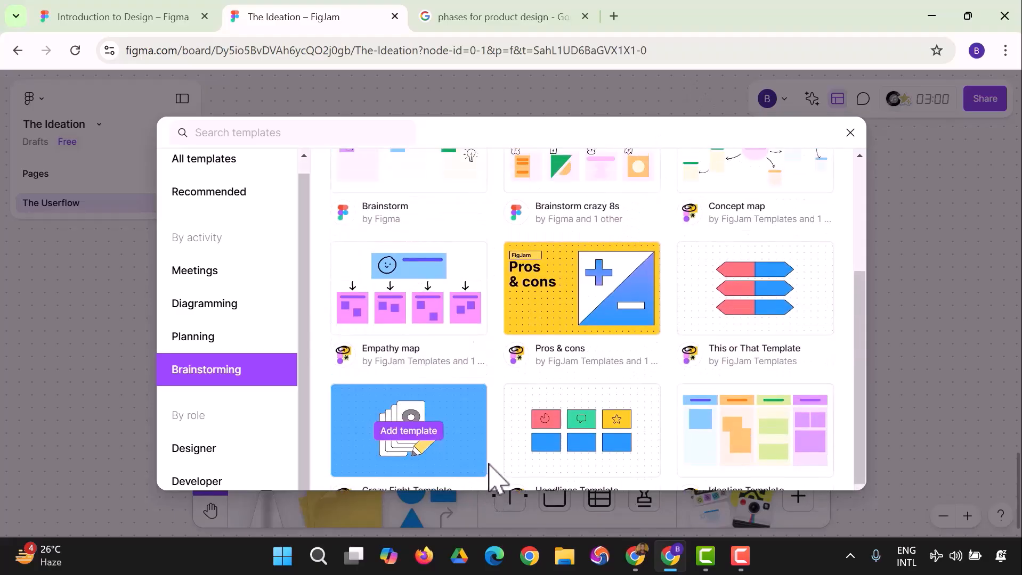
scroll(493, 477, down, 5)
scroll(496, 459, up, 4)
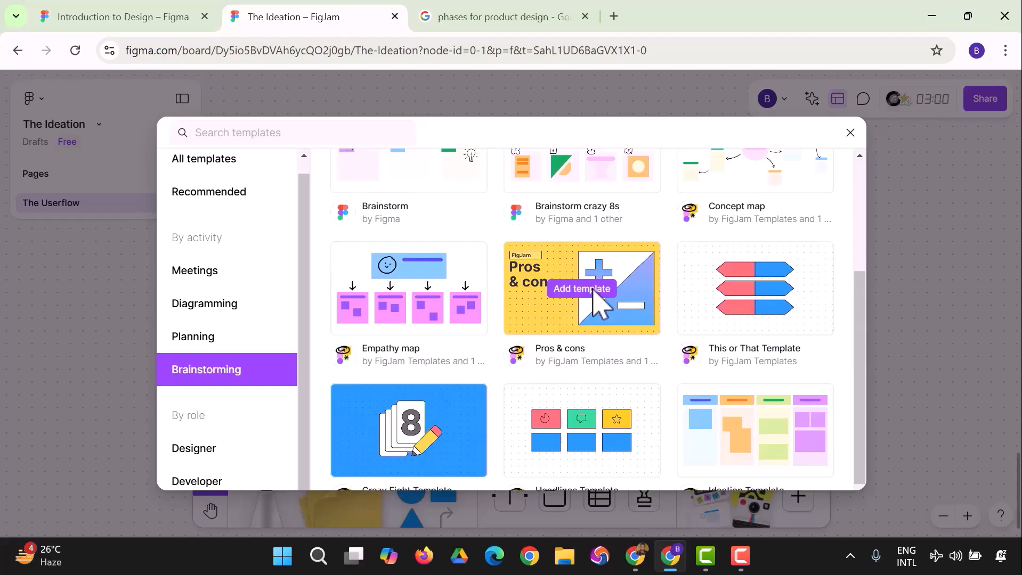
scroll(759, 337, up, 3)
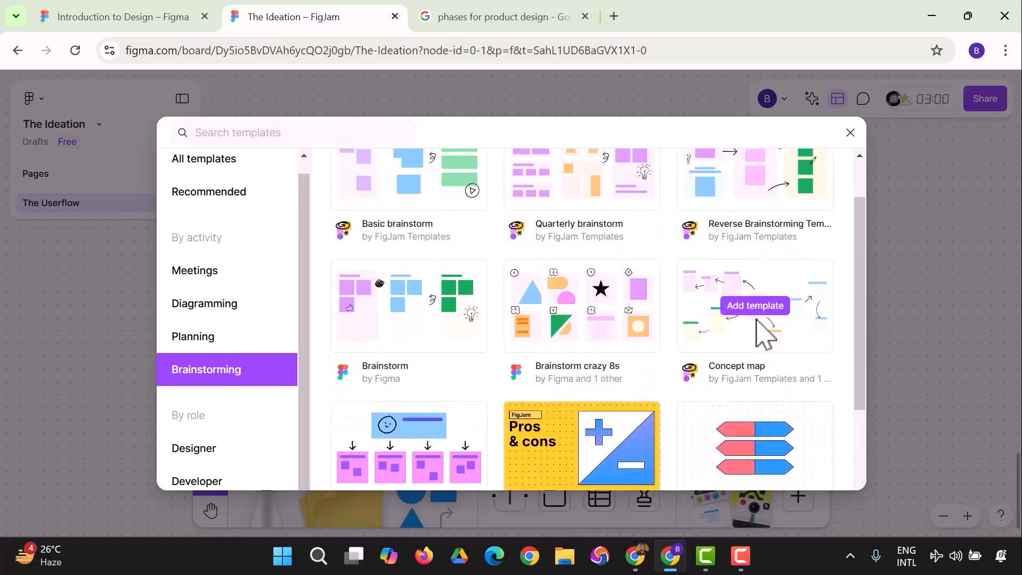
scroll(597, 331, up, 2)
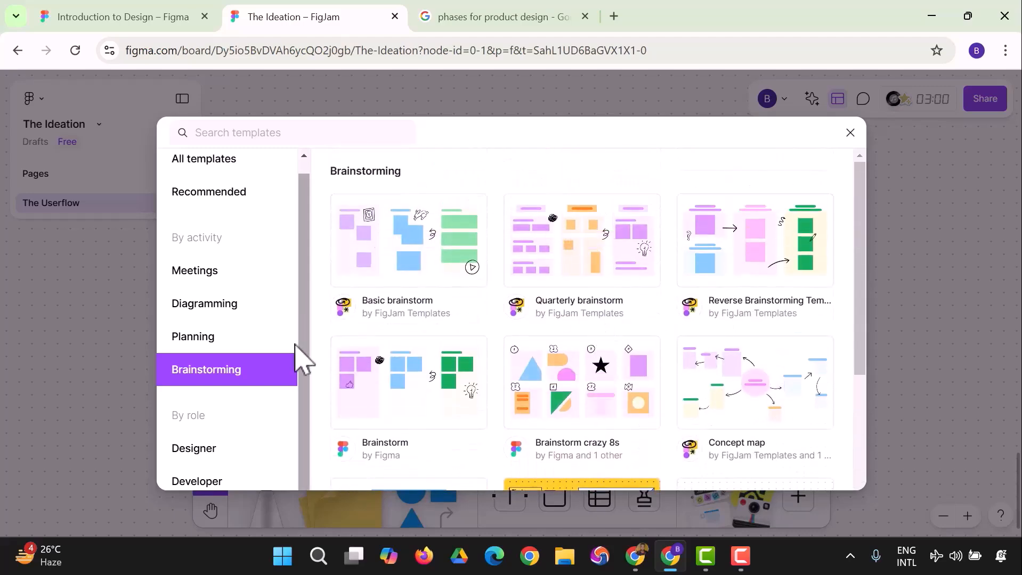
Add the Storyboard template from the Planning category to the board.
click(219, 337)
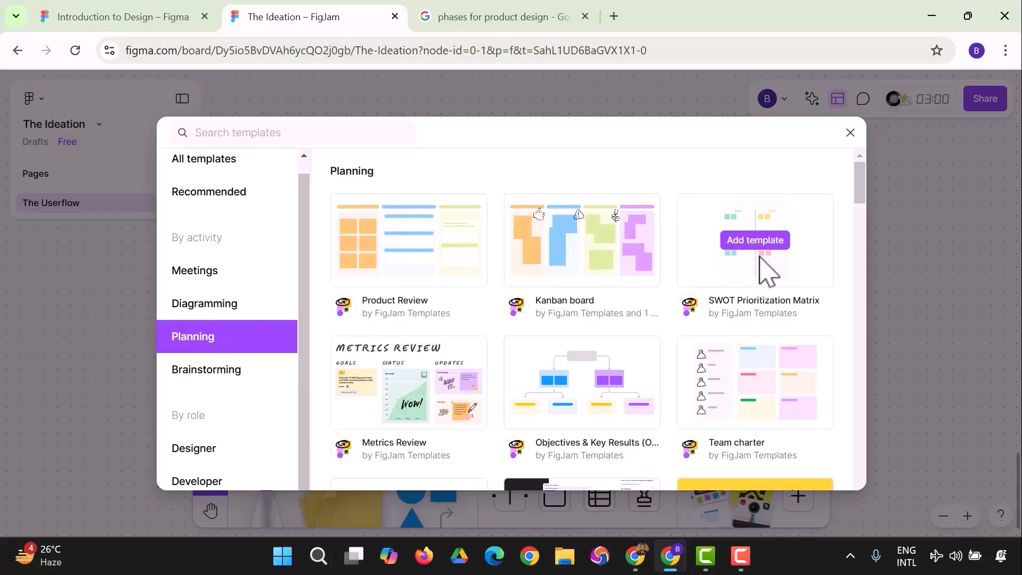
scroll(767, 269, down, 3)
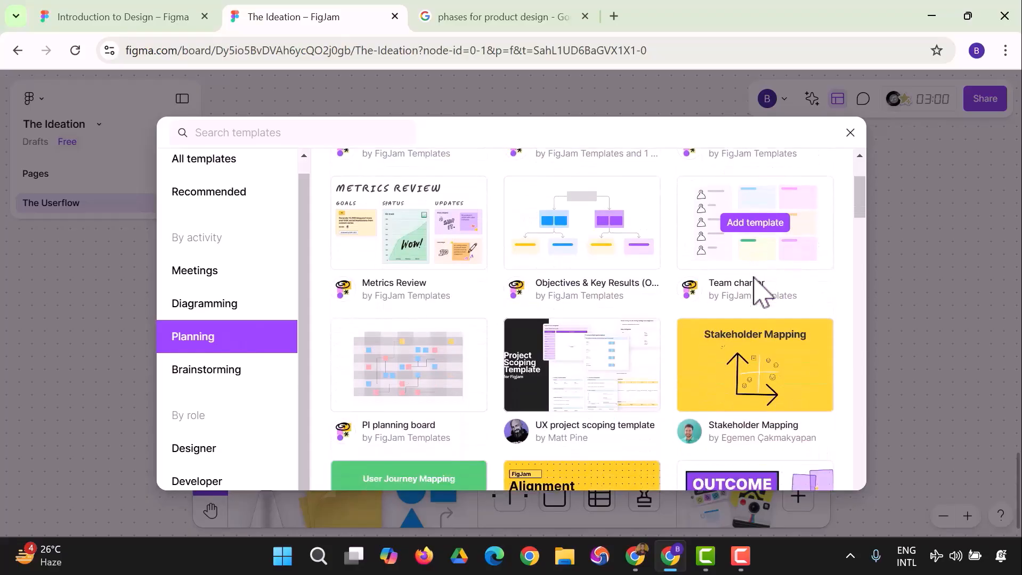
scroll(746, 280, down, 3)
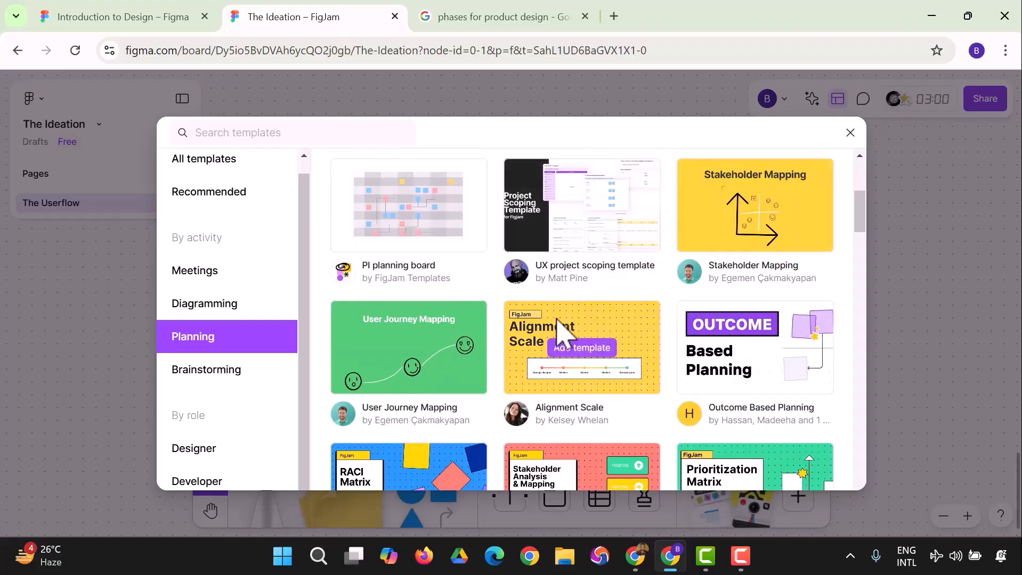
scroll(532, 293, down, 3)
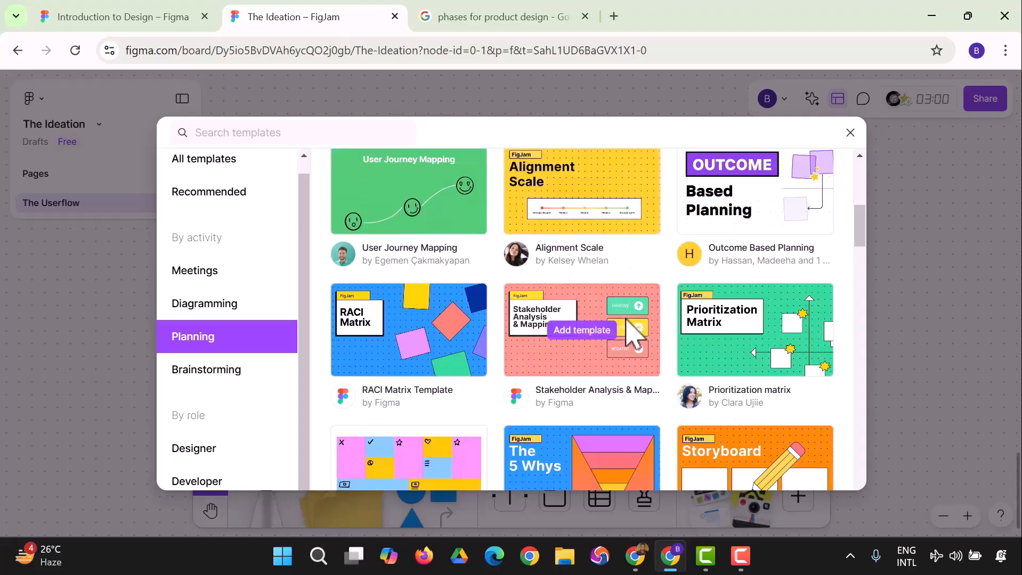
scroll(485, 341, down, 4)
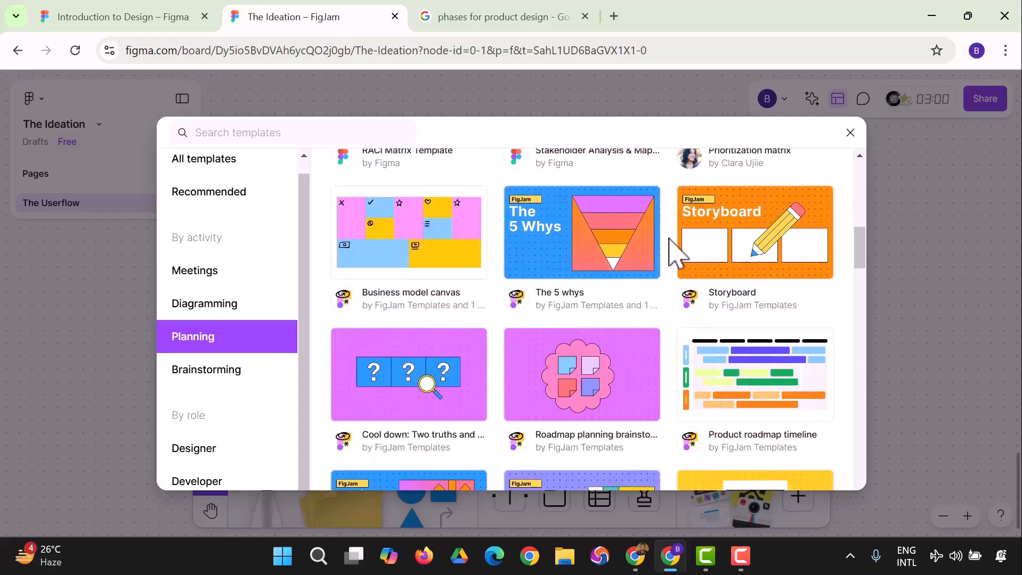
click(747, 262)
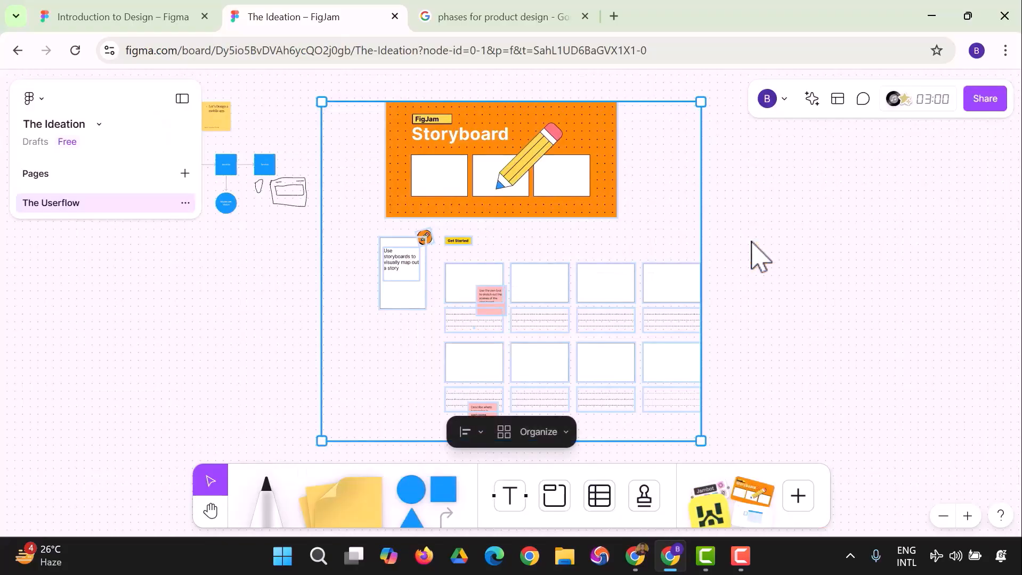
Enlarge the orange Storyboard cover to about one and a half times its size and shift it slightly up and to the right.
click(430, 203)
click(527, 230)
click(550, 187)
drag(617, 218, 720, 243)
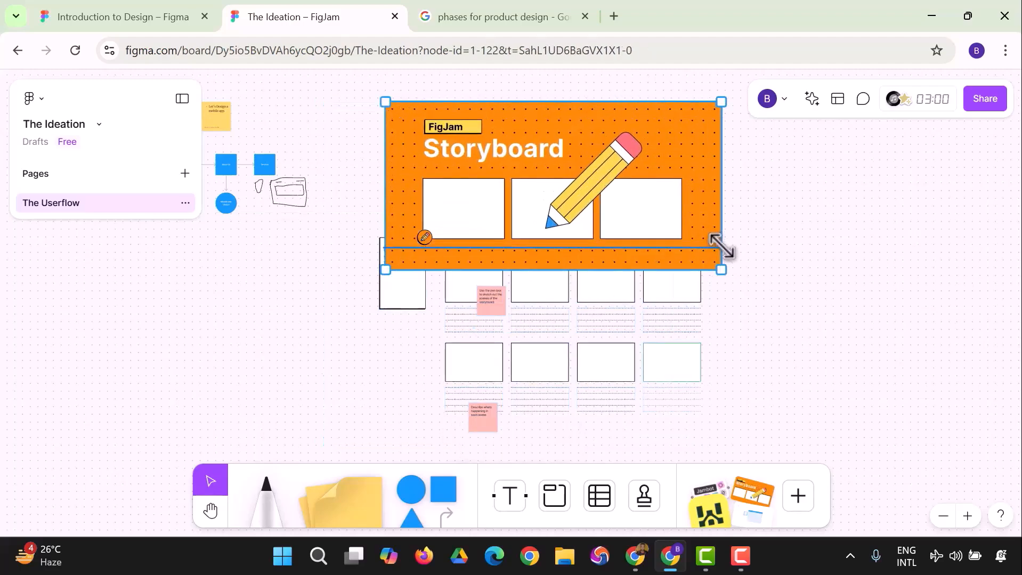
drag(534, 155, 553, 144)
double_click(466, 115)
click(513, 137)
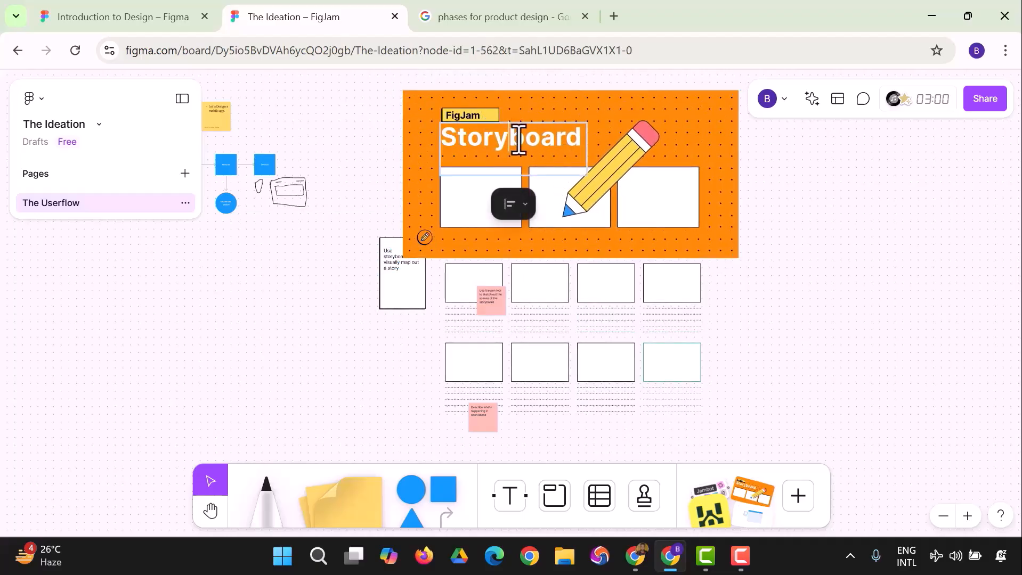
click(594, 179)
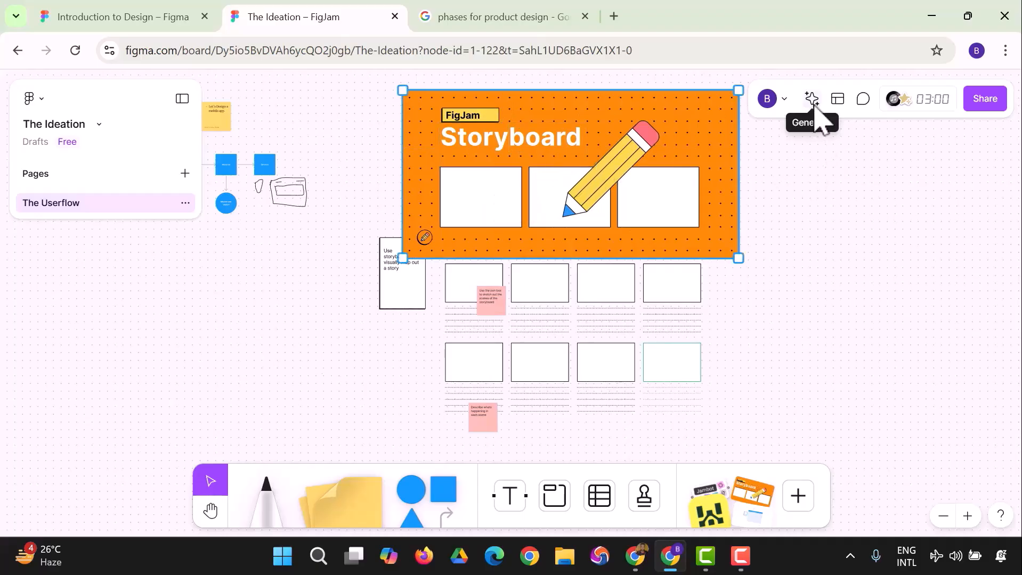
Generate a flow chart with AI from the prompt "I want to create a userflow, generate a template for me" and close the generator.
click(783, 101)
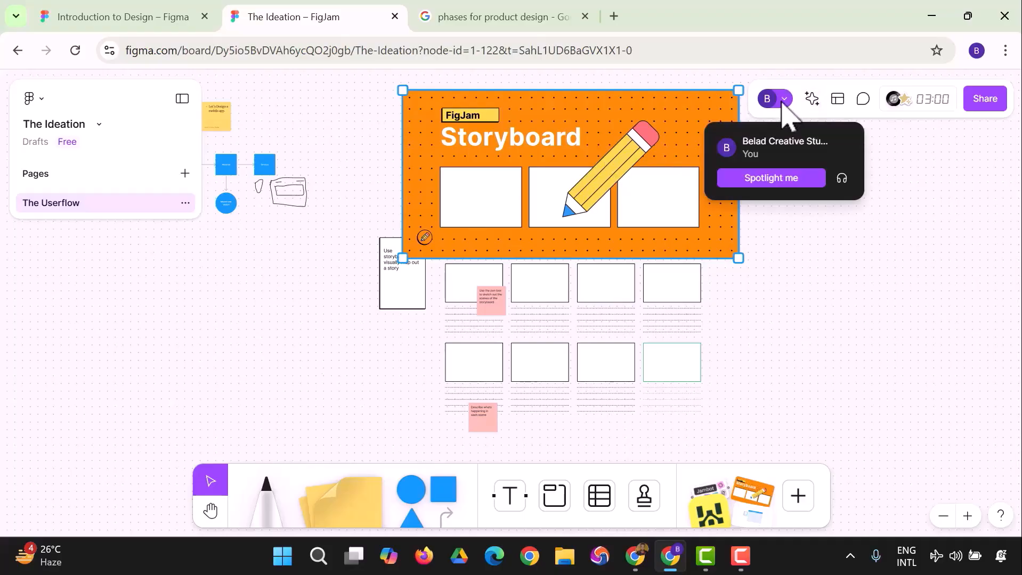
click(812, 99)
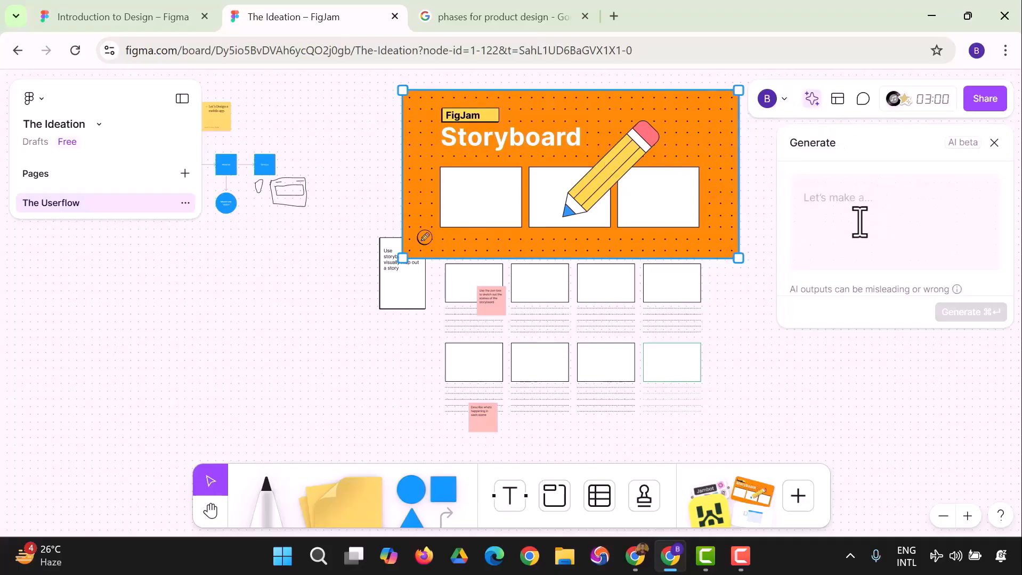
click(850, 201)
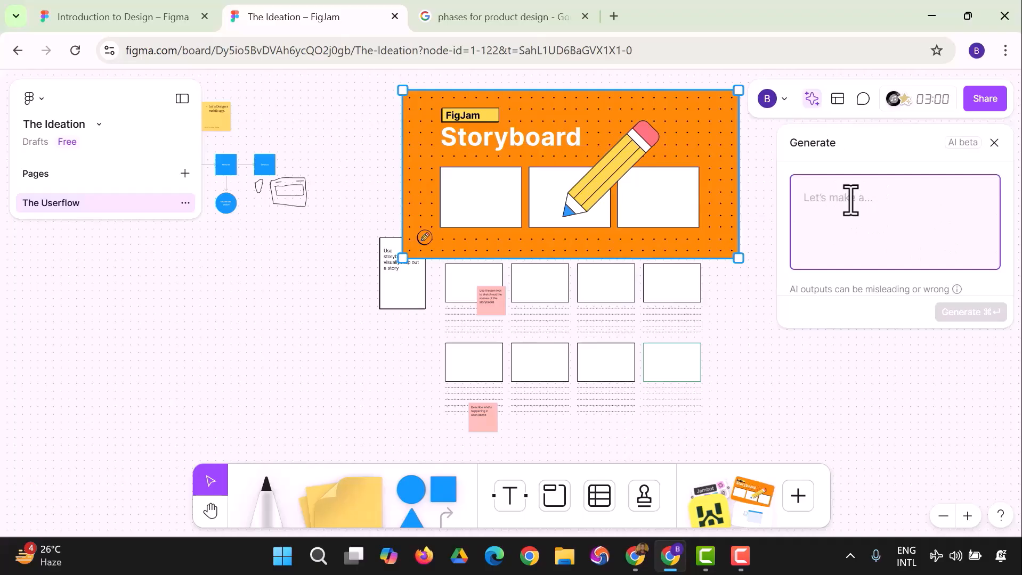
text(co)
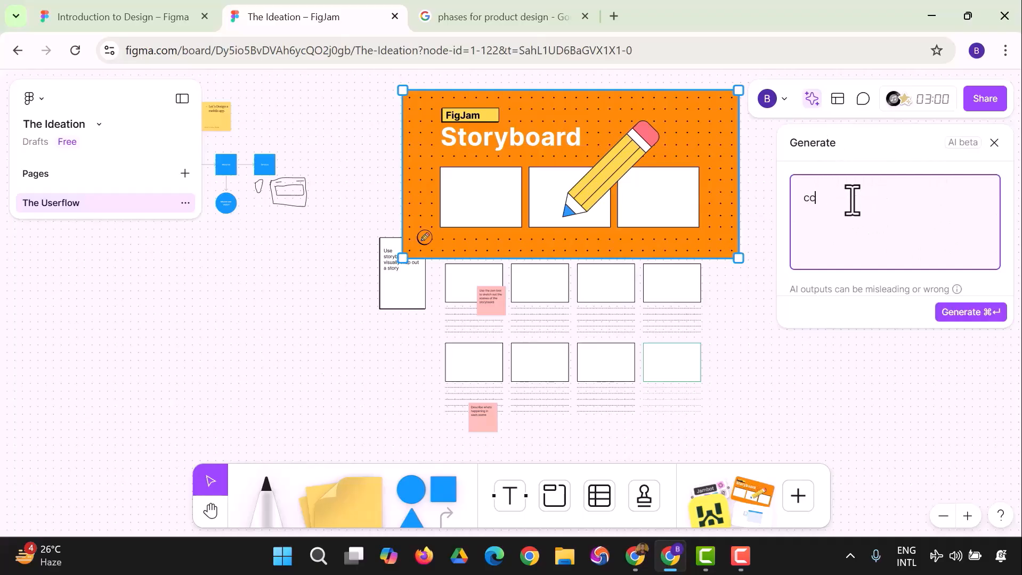
key(BackSpace)
text(I want to c)
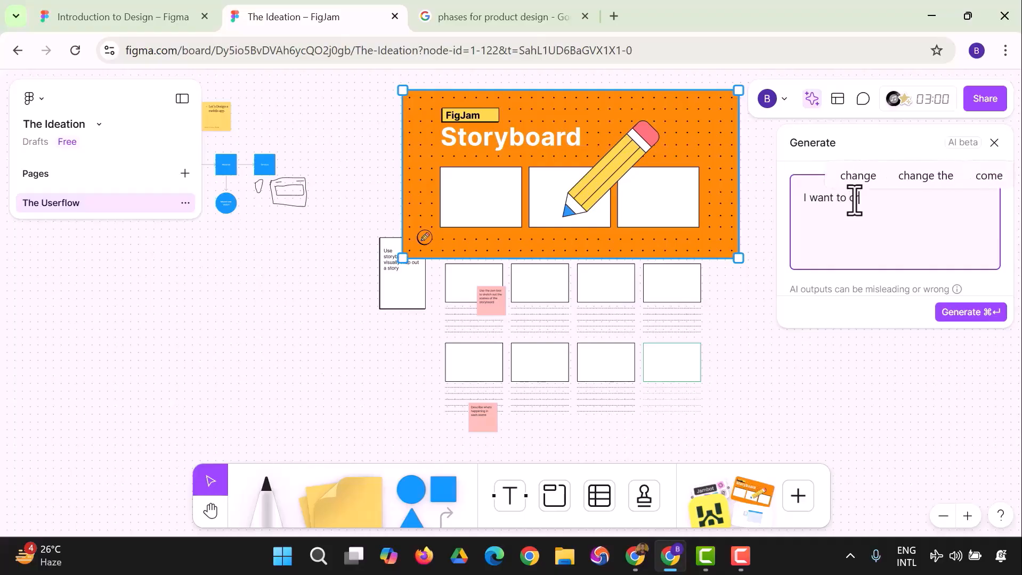
text(reate a)
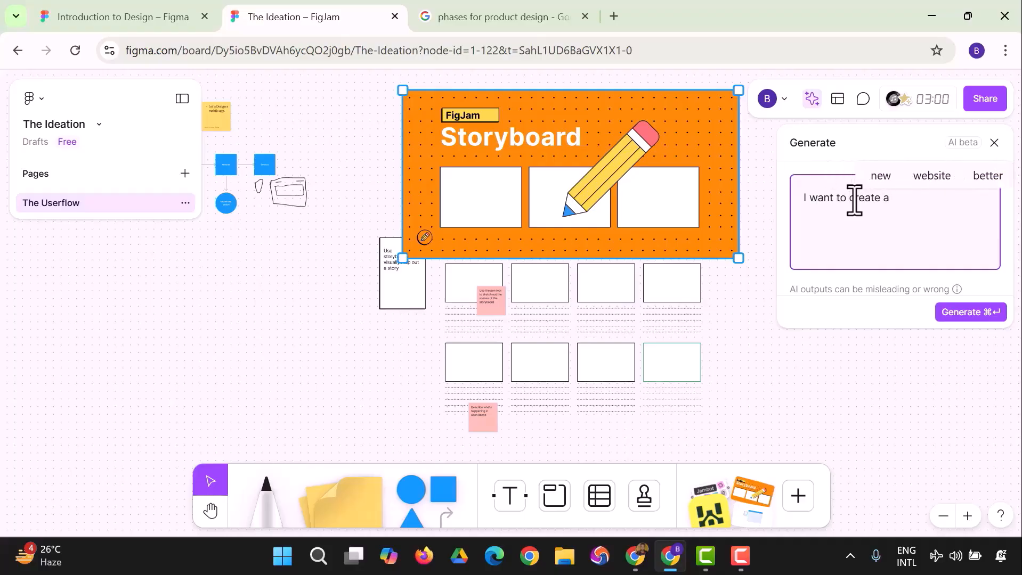
text( userflow, generate)
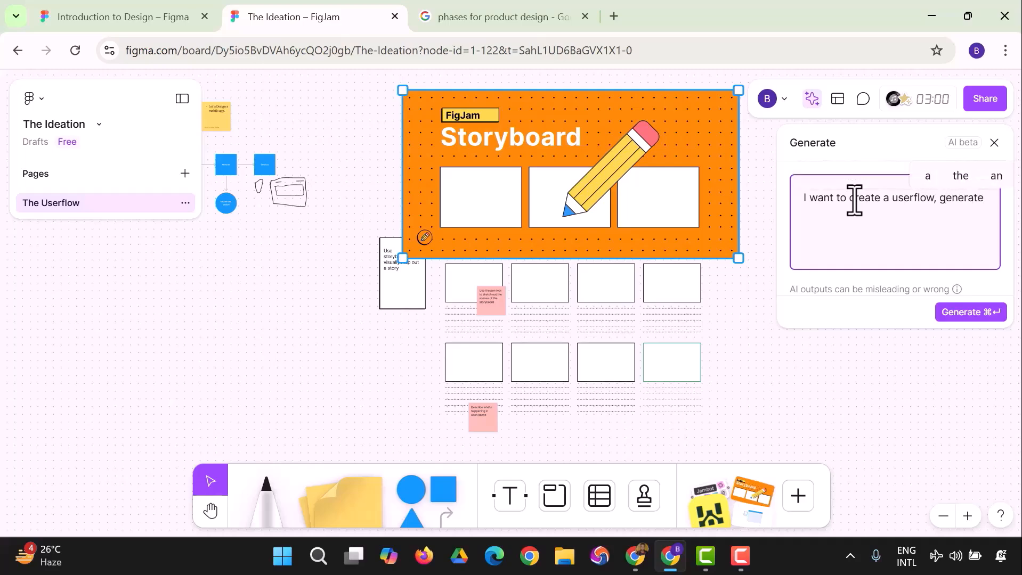
text( a te)
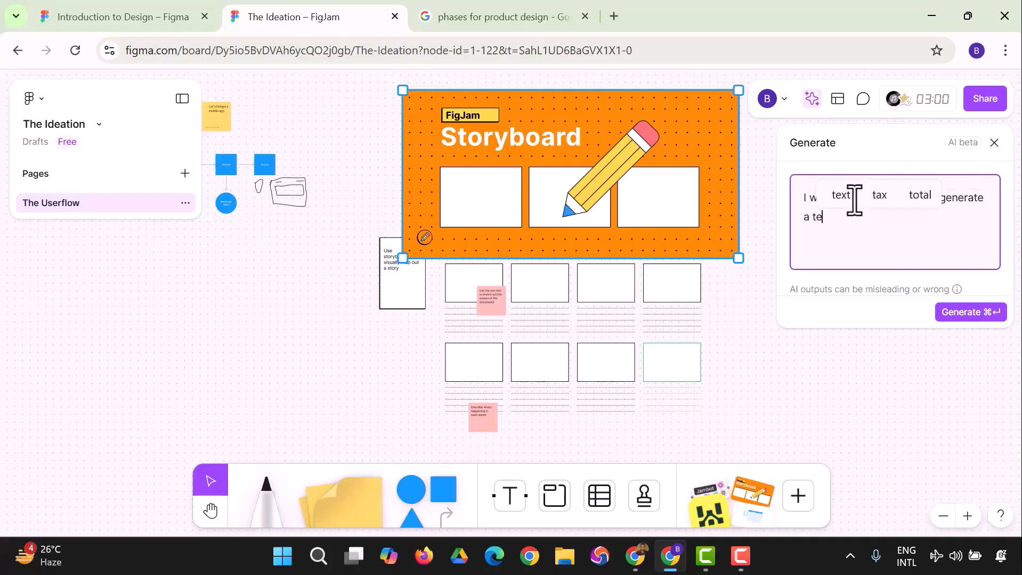
text(mplate for me)
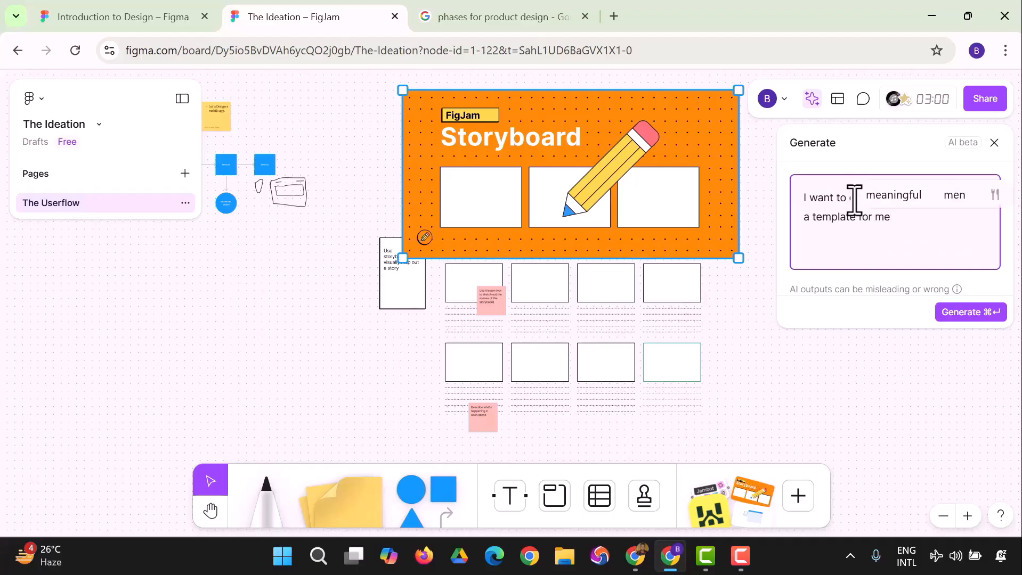
click(965, 314)
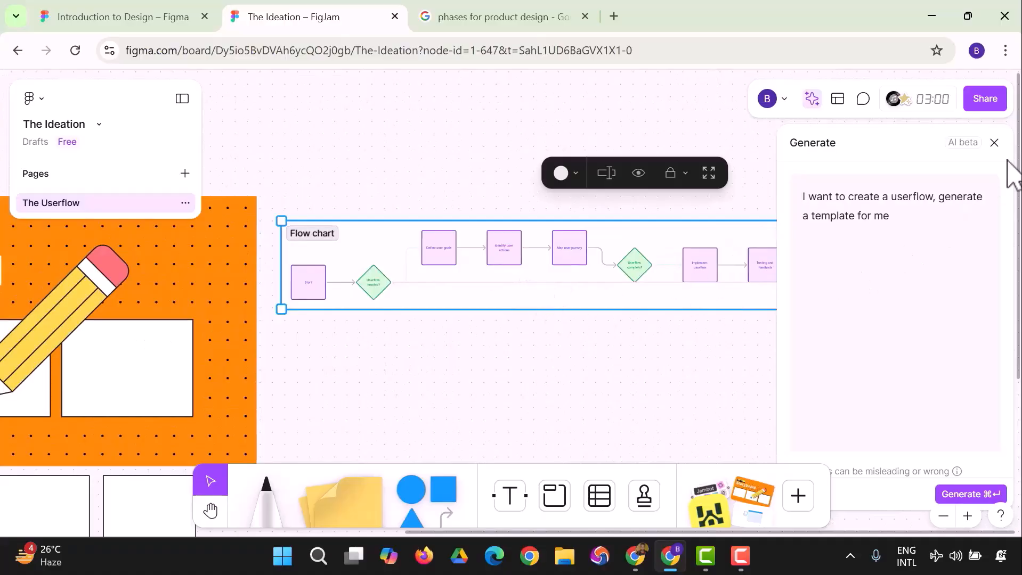
click(994, 142)
scroll(589, 255, down, 1)
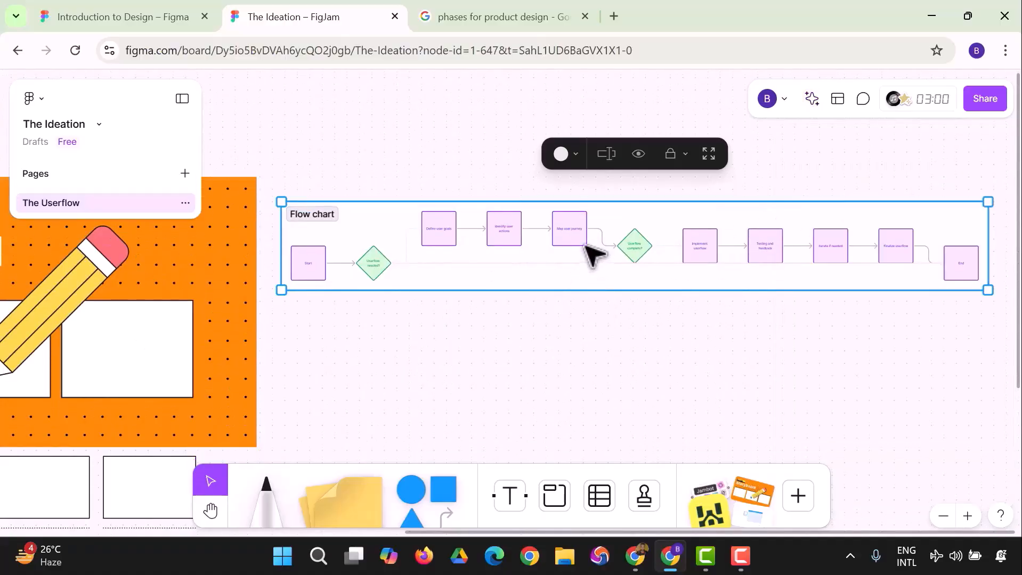
scroll(589, 250, down, 4)
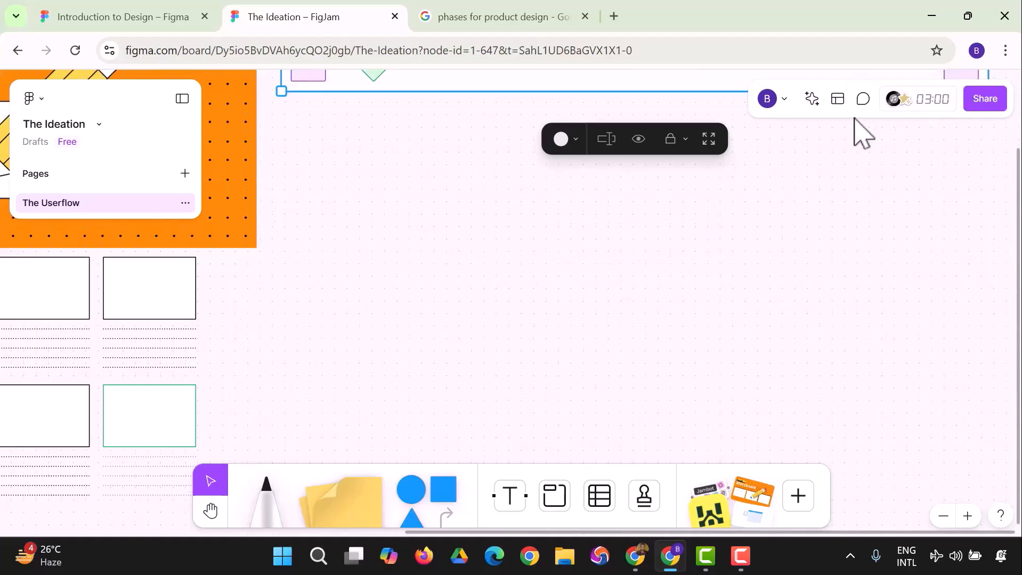
Delete the blank storyboard scene frames, their dotted caption lines and the pink "Describe" note below the orange cover.
scroll(389, 275, down, 1)
drag(808, 331, 125, 261)
key(Delete)
drag(969, 261, 497, 418)
scroll(512, 411, up, 1)
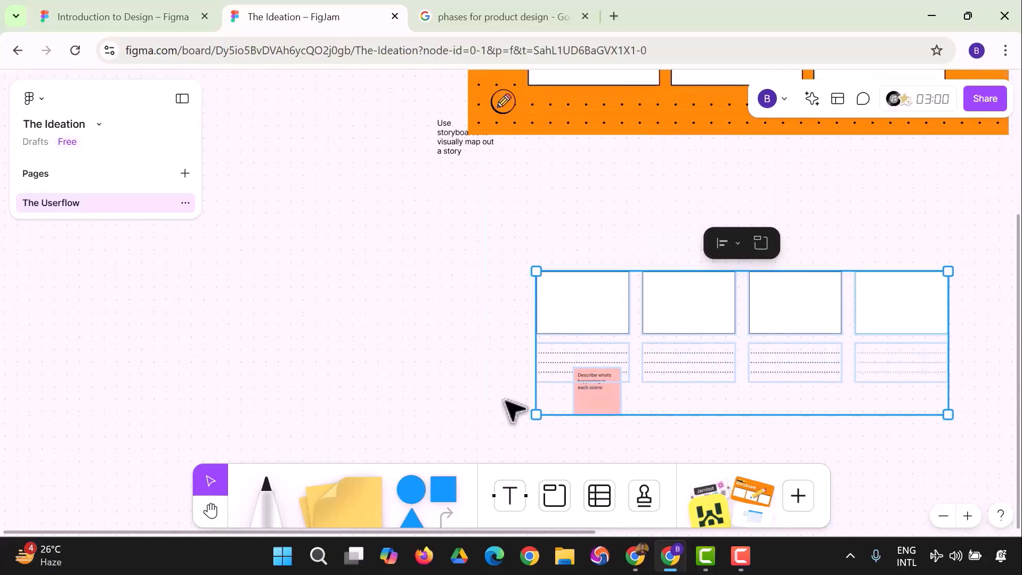
key(Delete)
Delete the orange Storyboard cover together with its pencil icon and instruction text.
scroll(814, 349, up, 4)
click(511, 244)
scroll(512, 244, up, 5)
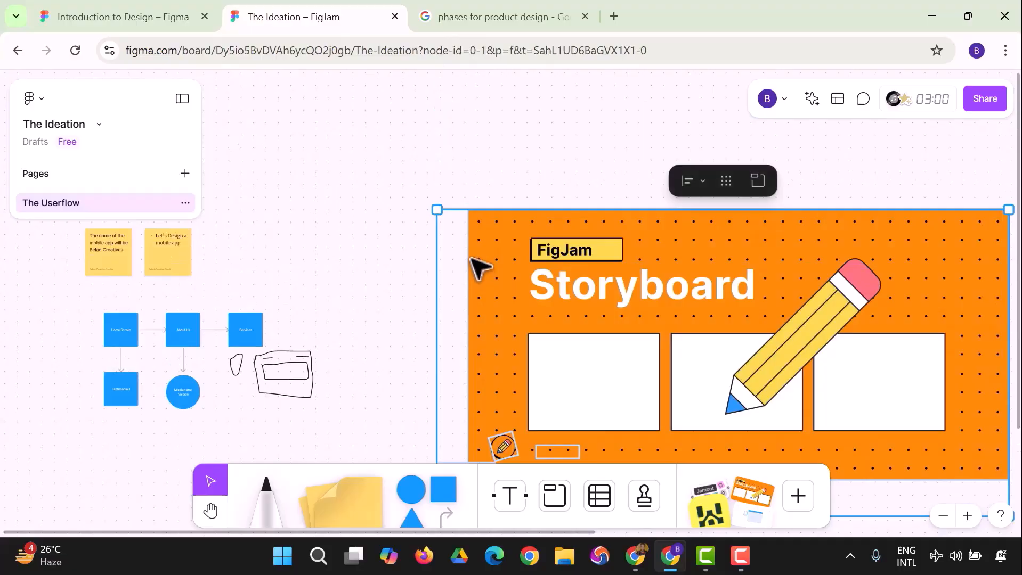
key(Delete)
Delete the two yellow sticky notes, the blue userflow diagram and the hand-drawn screen sketches.
scroll(500, 400, down, 1)
drag(505, 424, 65, 225)
key(Delete)
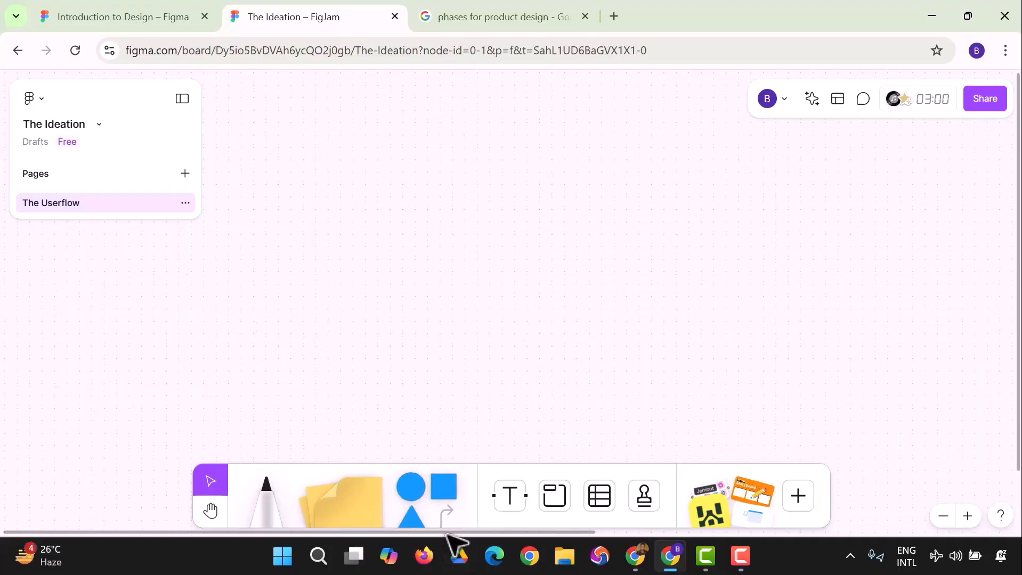
Move the Flow chart section down and to the left, and enlarge it from its lower-right corner.
drag(455, 538, 906, 503)
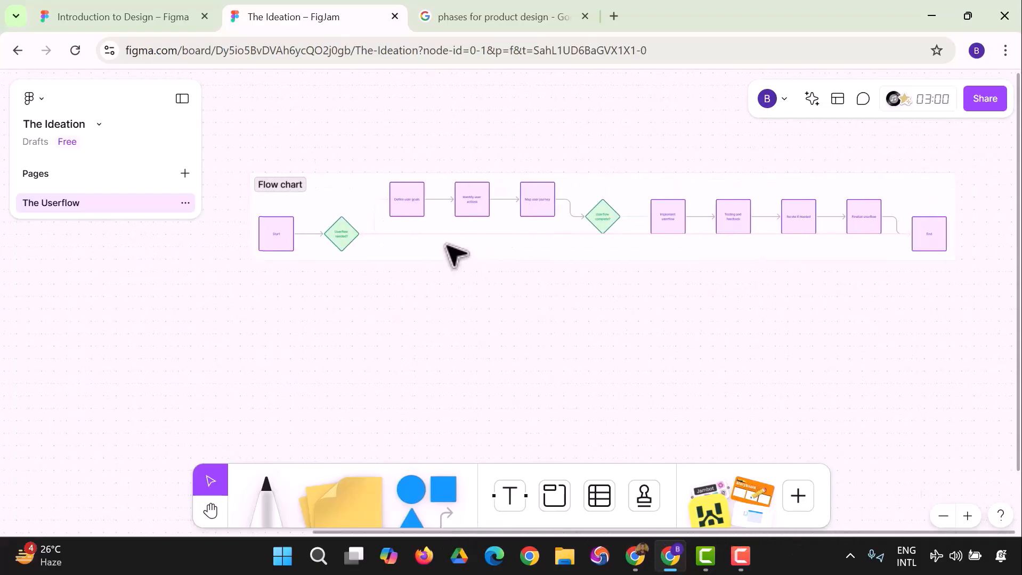
click(469, 243)
click(497, 233)
drag(498, 236, 310, 308)
click(427, 255)
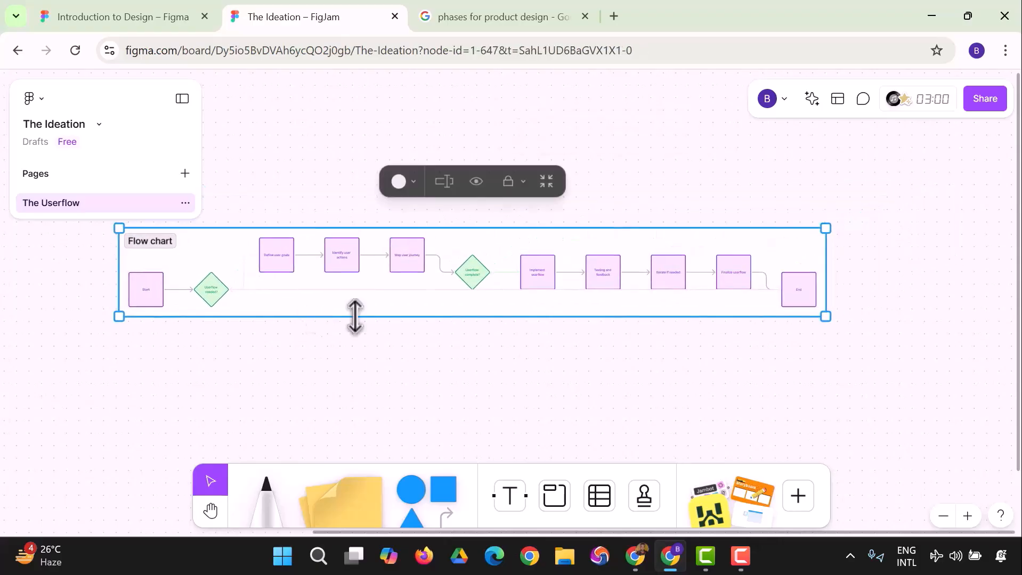
drag(825, 317, 925, 409)
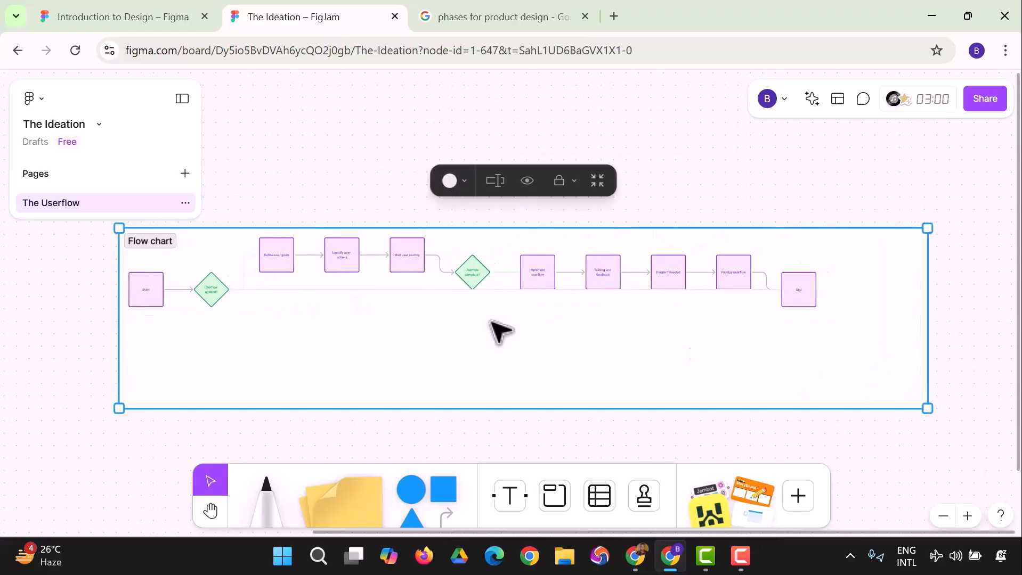
Examine the generated flow chart's shapes at different magnifications and open the "Userflow needed?" label for editing.
click(297, 291)
click(212, 287)
click(156, 293)
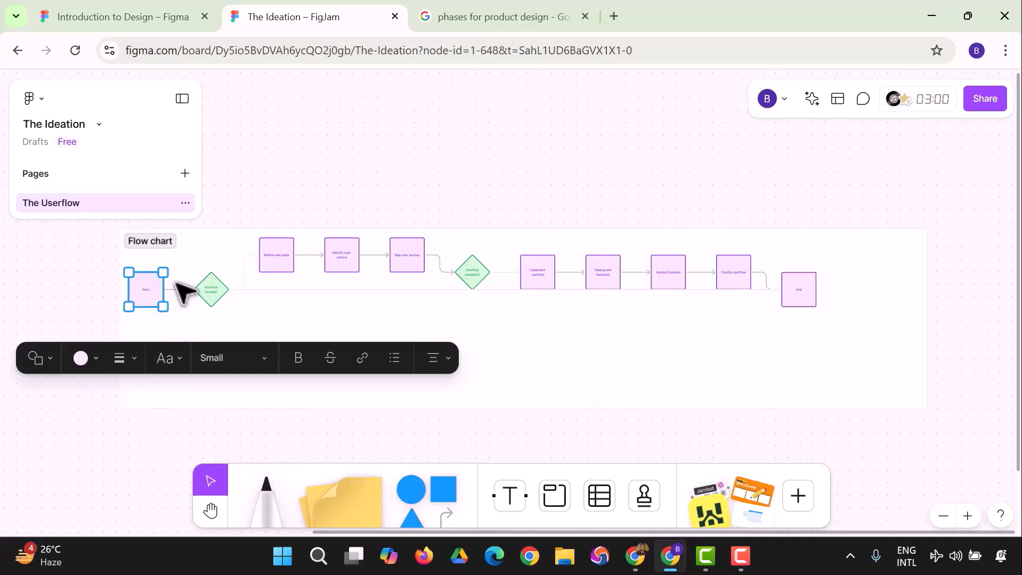
key(ctrl+plus)
key(ctrl+plus)
key(ctrl+plus)
key(ctrl+plus)
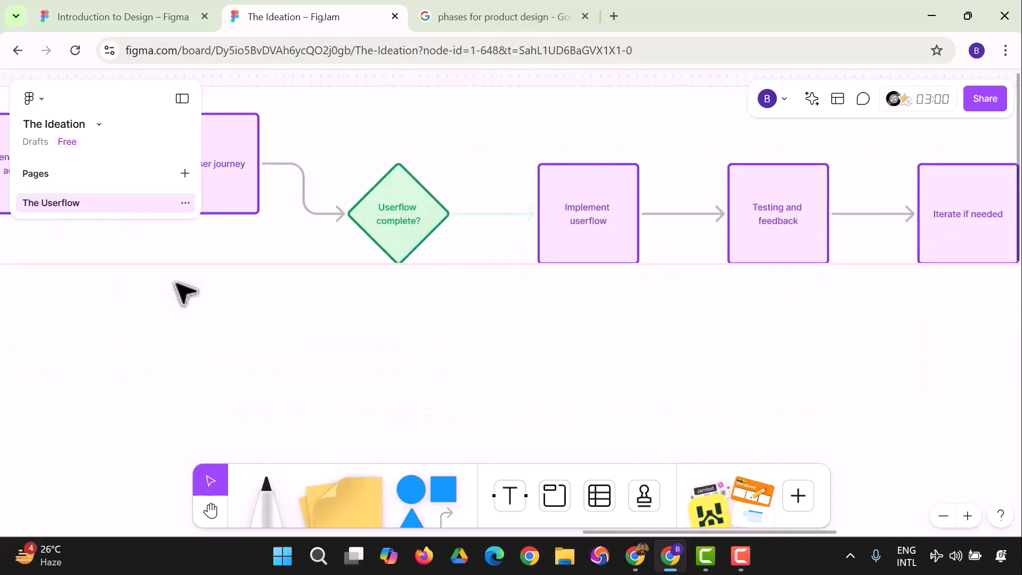
key(ctrl+minus)
key(ctrl+minus)
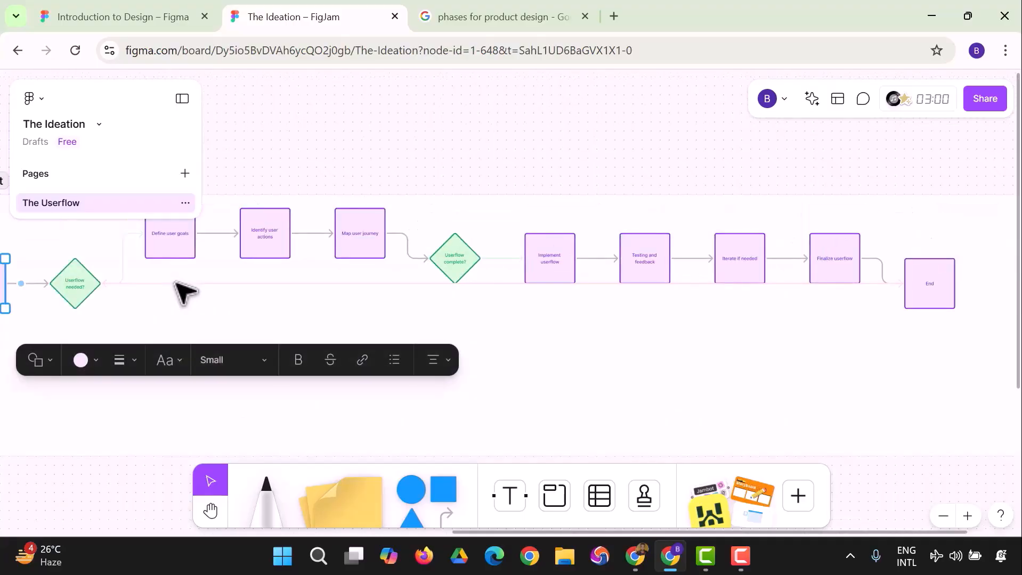
key(ctrl+plus)
key(ctrl+plus)
key(ctrl+plus)
key(ctrl+plus)
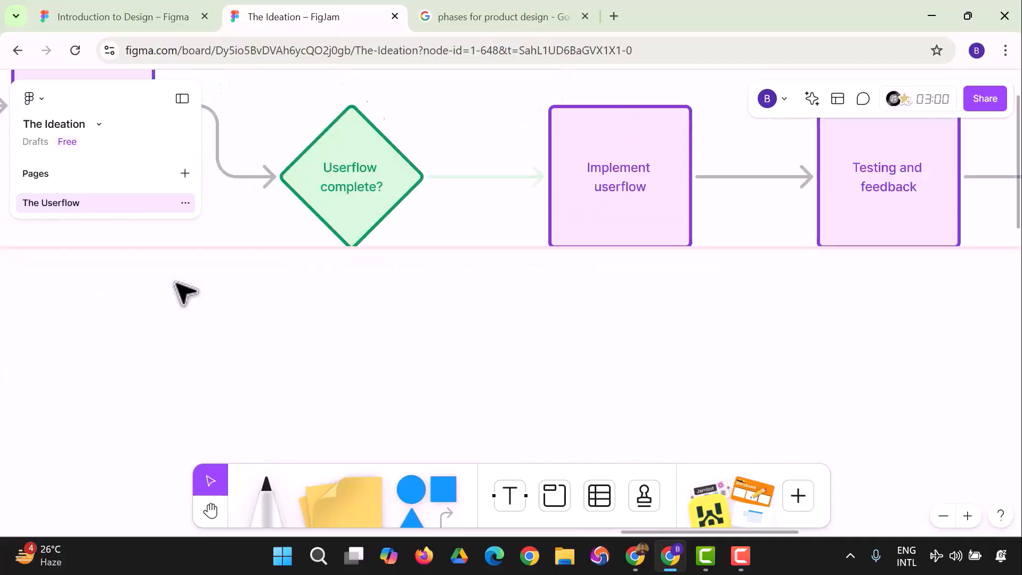
key(ctrl+minus)
key(ctrl+minus)
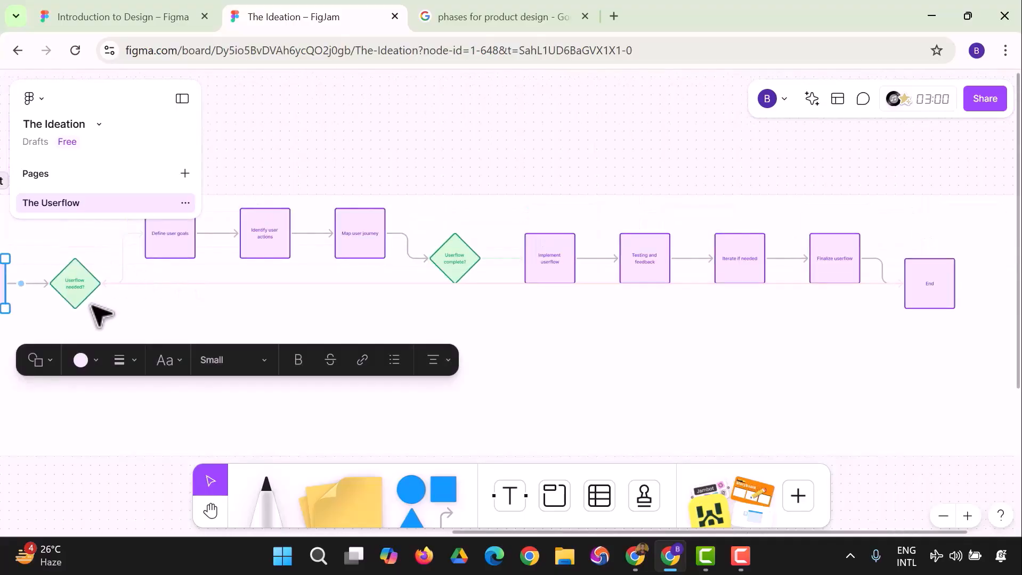
click(74, 286)
double_click(76, 287)
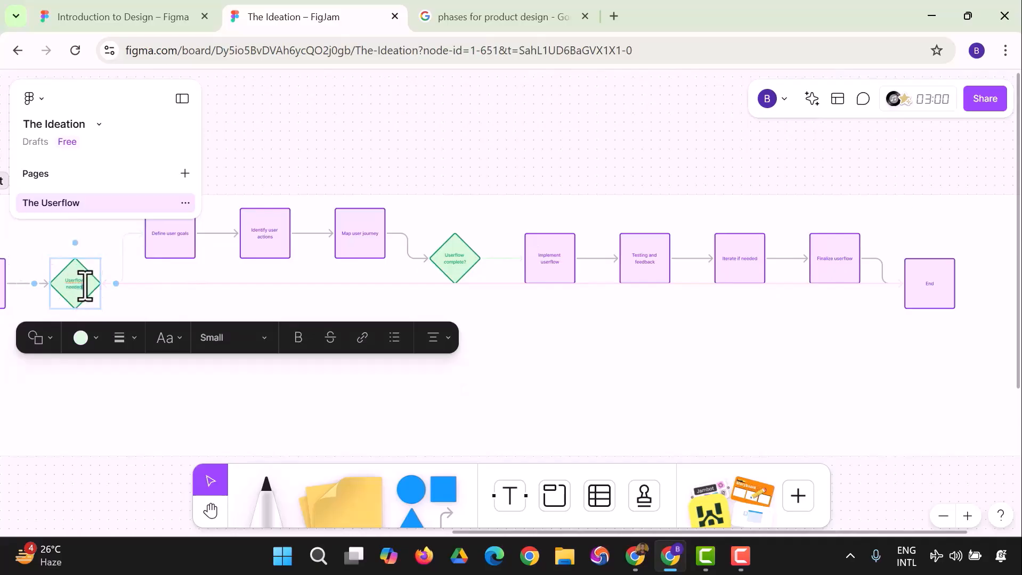
Delete the End, "Finalize userflow", "Iterate if needed" and "Testing and feedback" shapes from the flow chart.
click(922, 294)
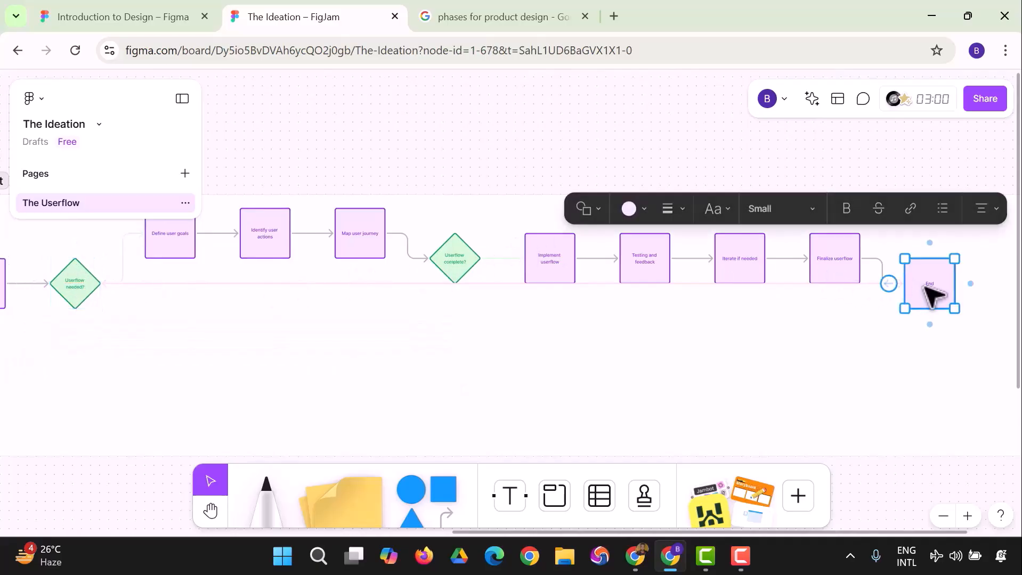
key(Delete)
click(842, 264)
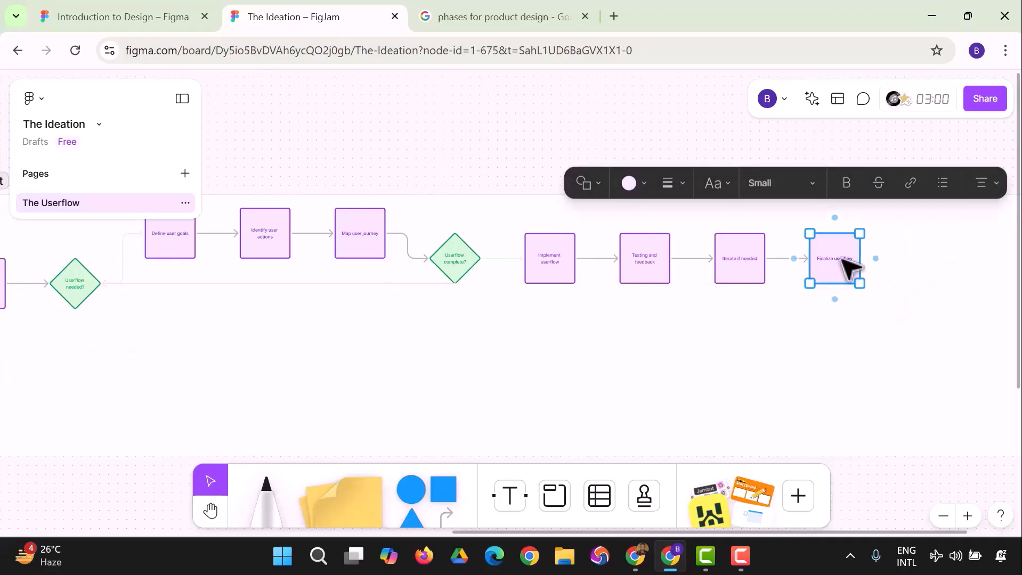
key(Delete)
click(759, 274)
key(Delete)
click(668, 274)
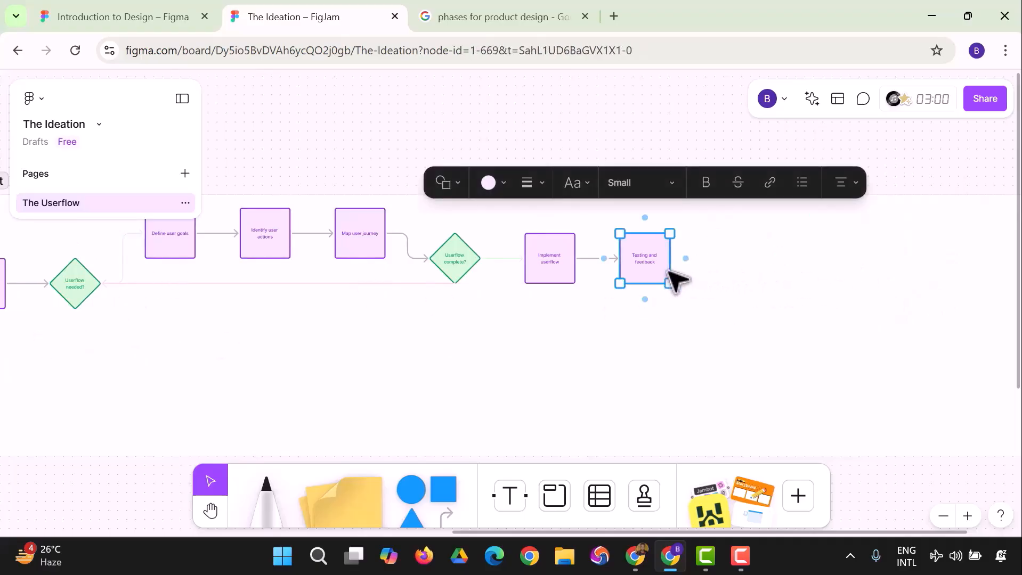
key(Delete)
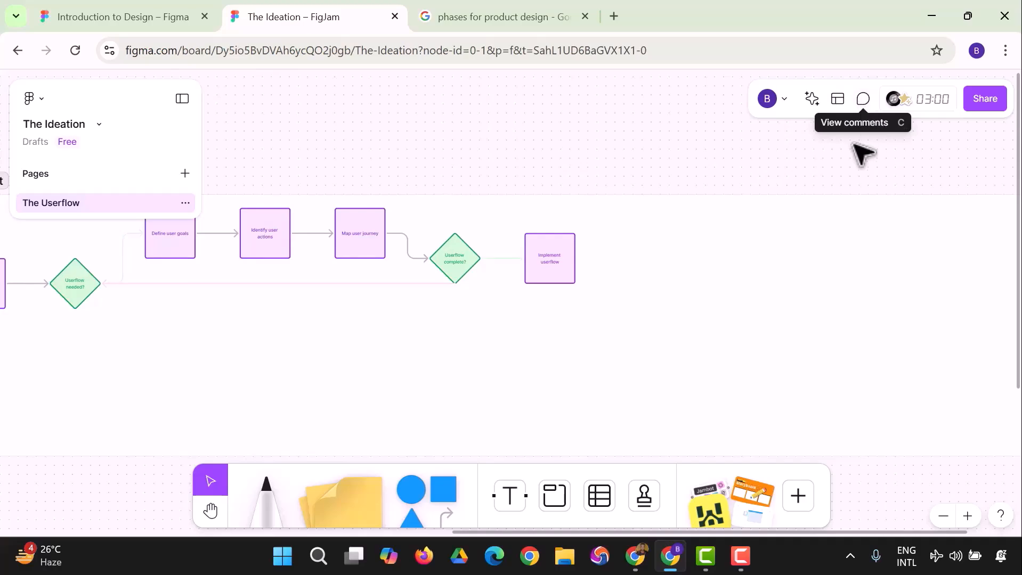
Review the Text, Section, Table and Stamp tools, including the stamp wheel's choices, without placing anything.
scroll(690, 312, down, 4)
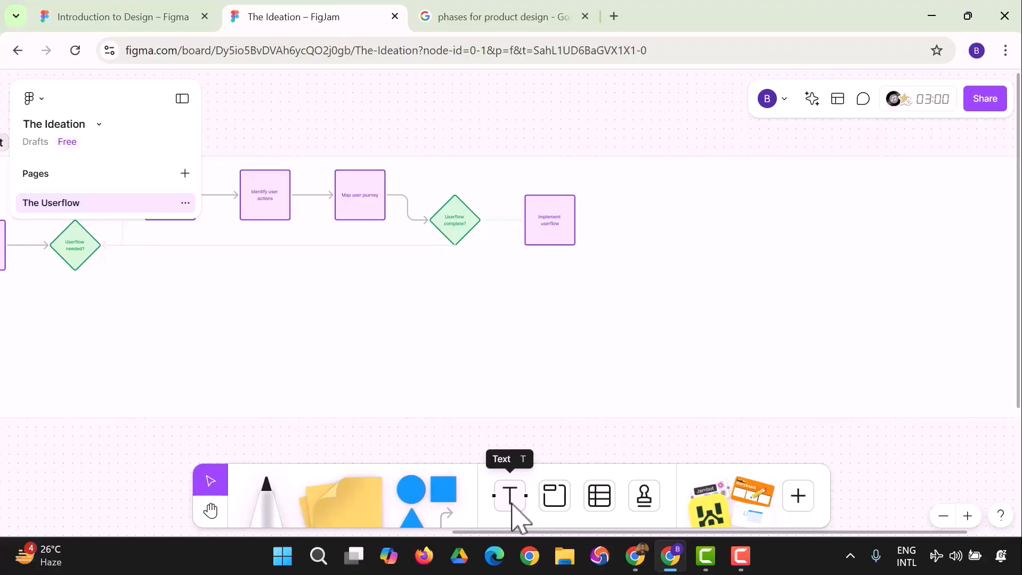
click(511, 504)
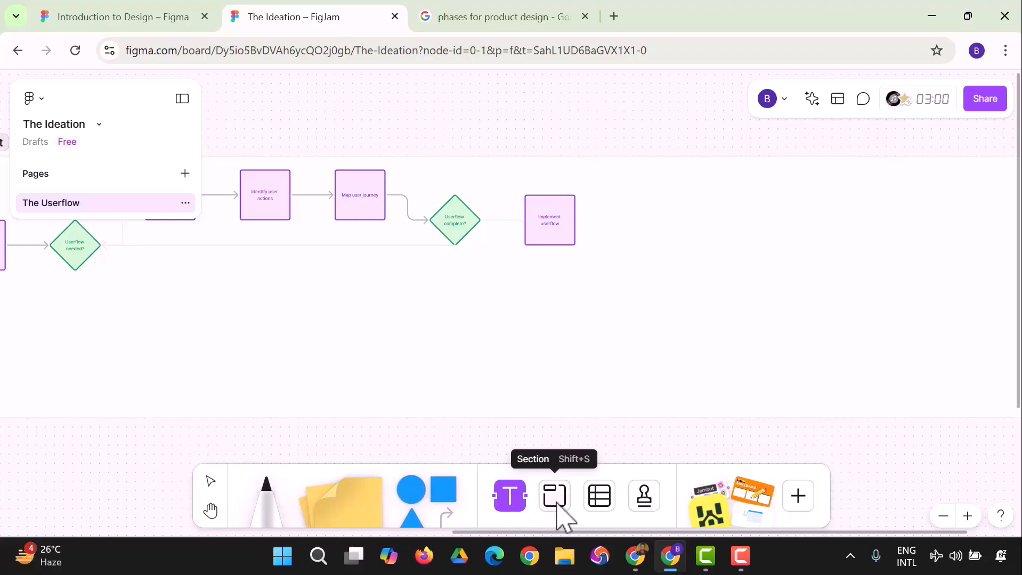
click(556, 505)
click(600, 506)
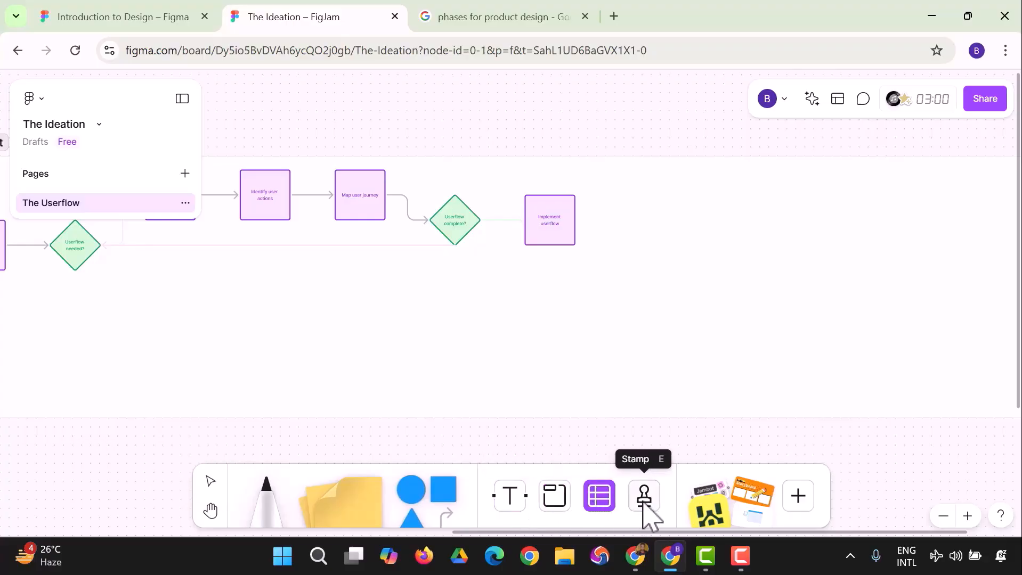
click(645, 513)
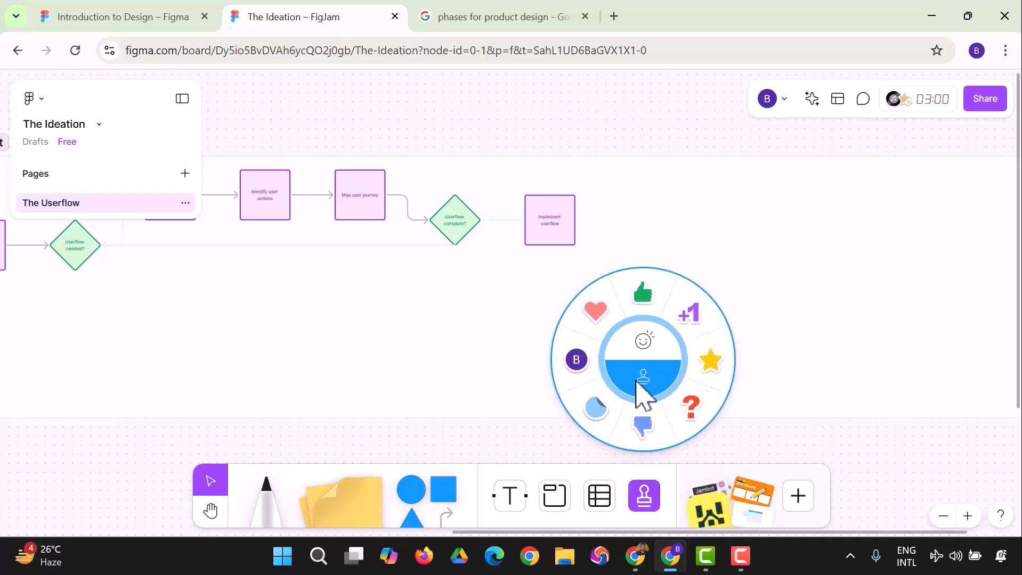
click(708, 513)
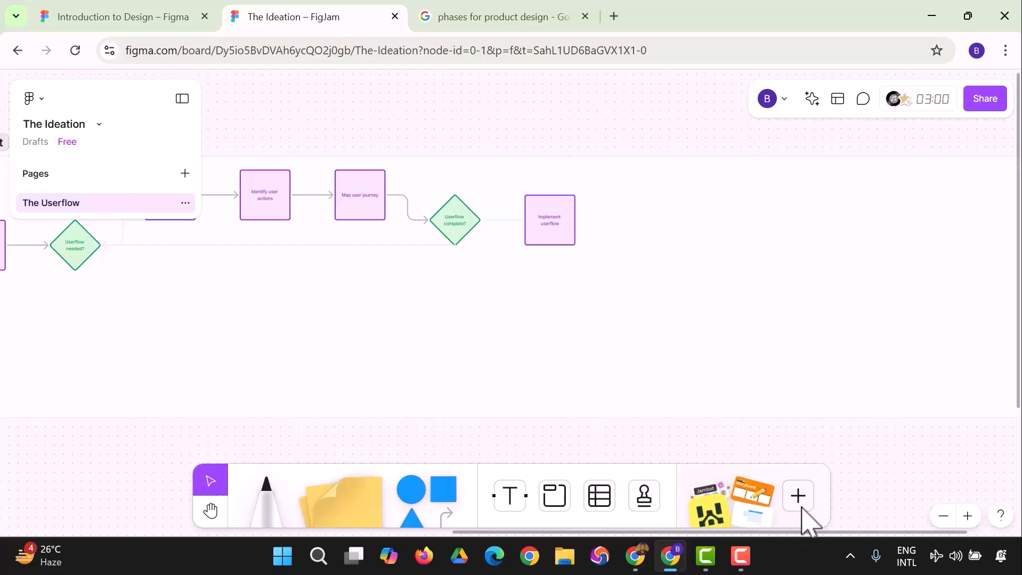
Browse the plugins, templates and stickers offered in the add-ons library.
click(799, 498)
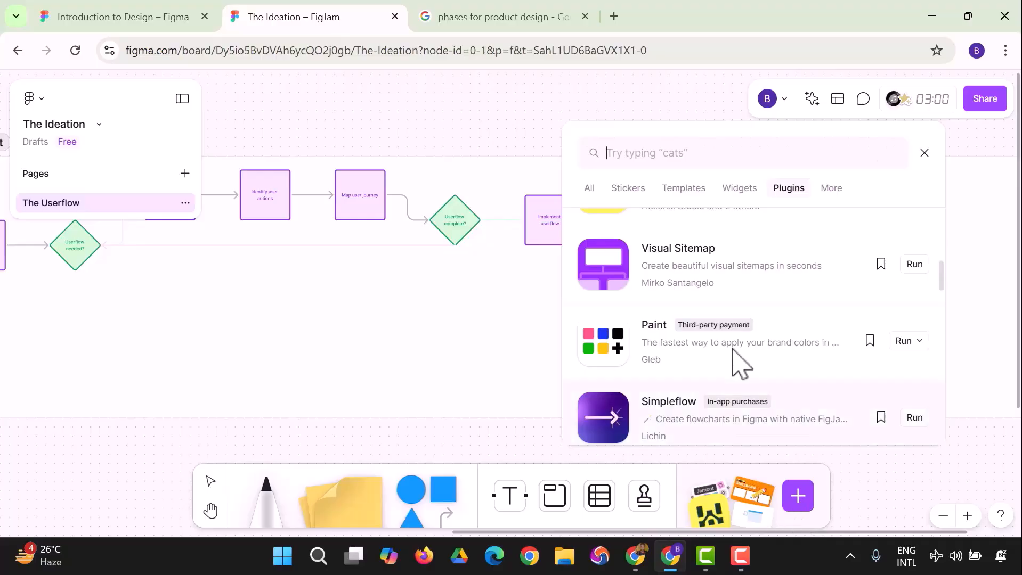
scroll(735, 318, up, 5)
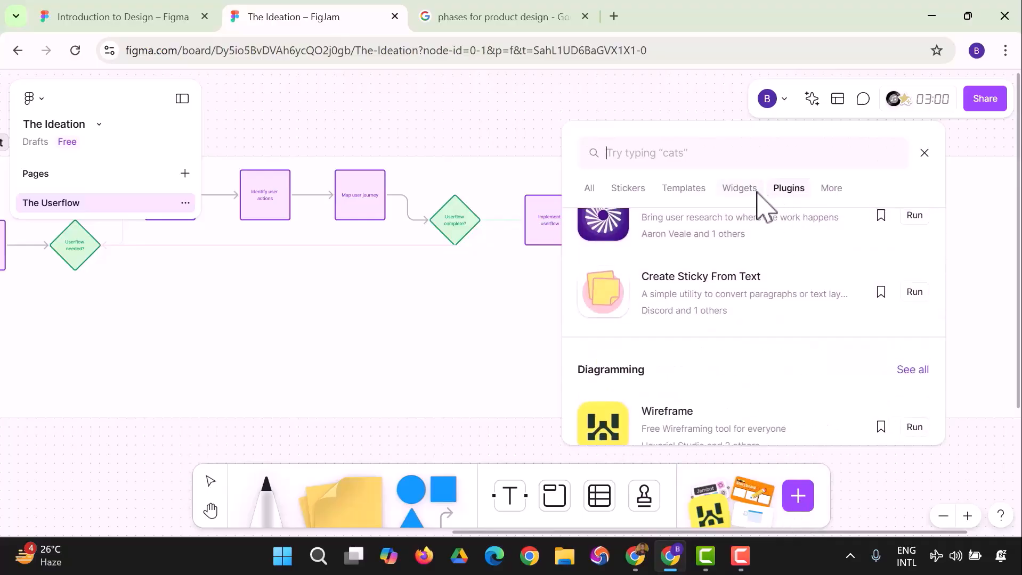
click(682, 190)
click(628, 190)
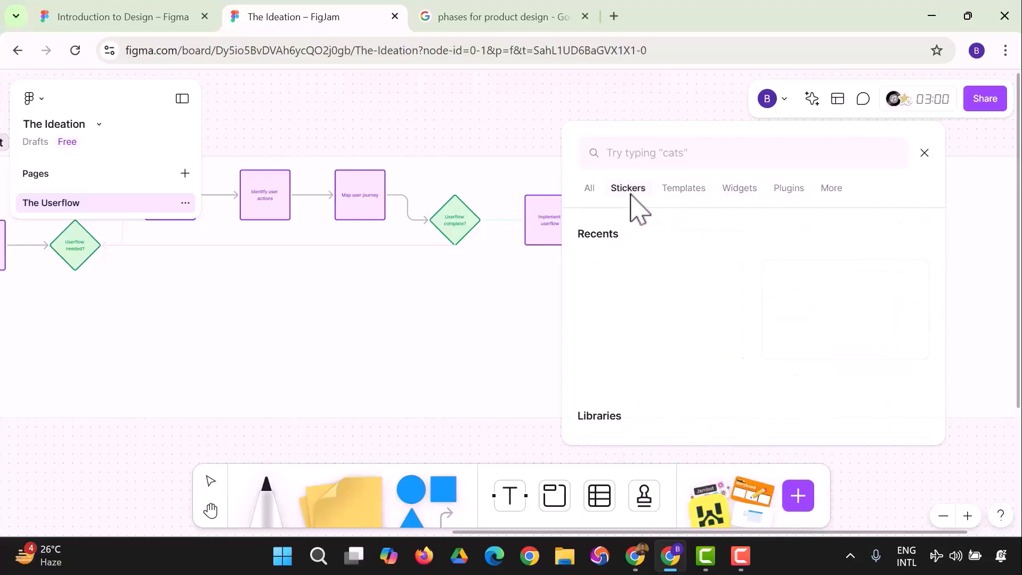